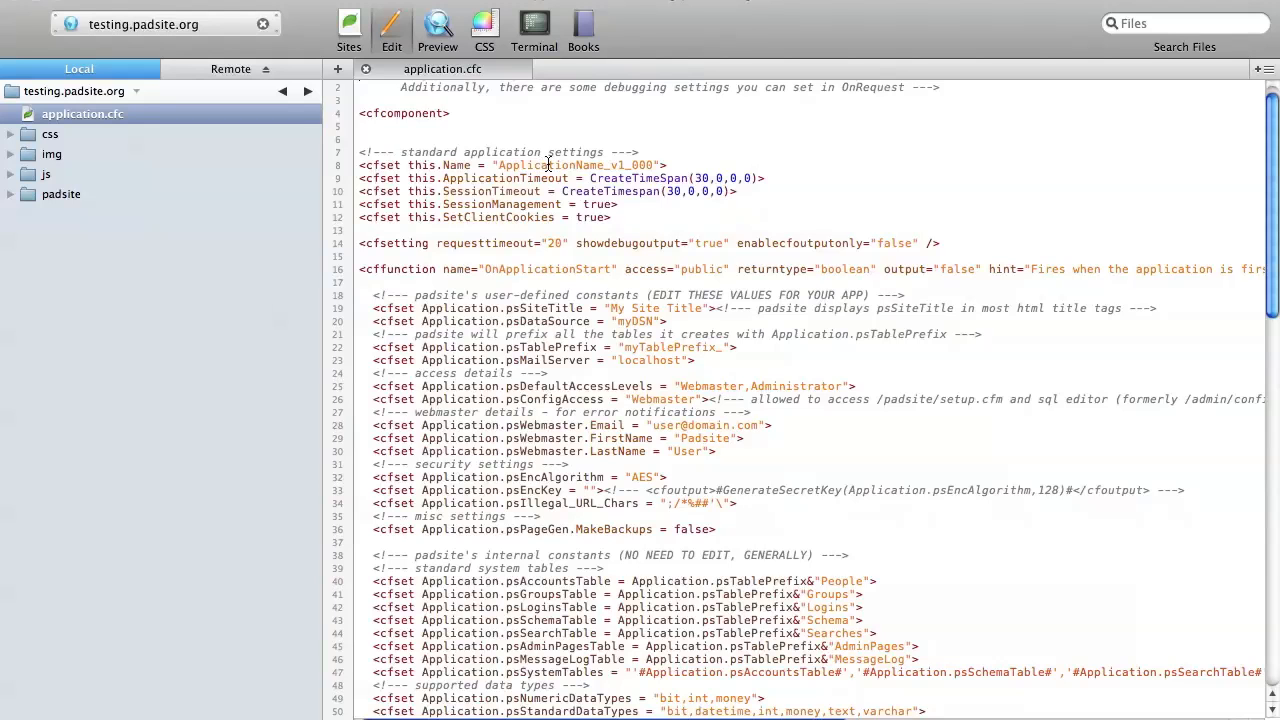
Step: Set the application's this.Name value in application.cfc to "DemoApplication_v1_000"
double_click(548, 164)
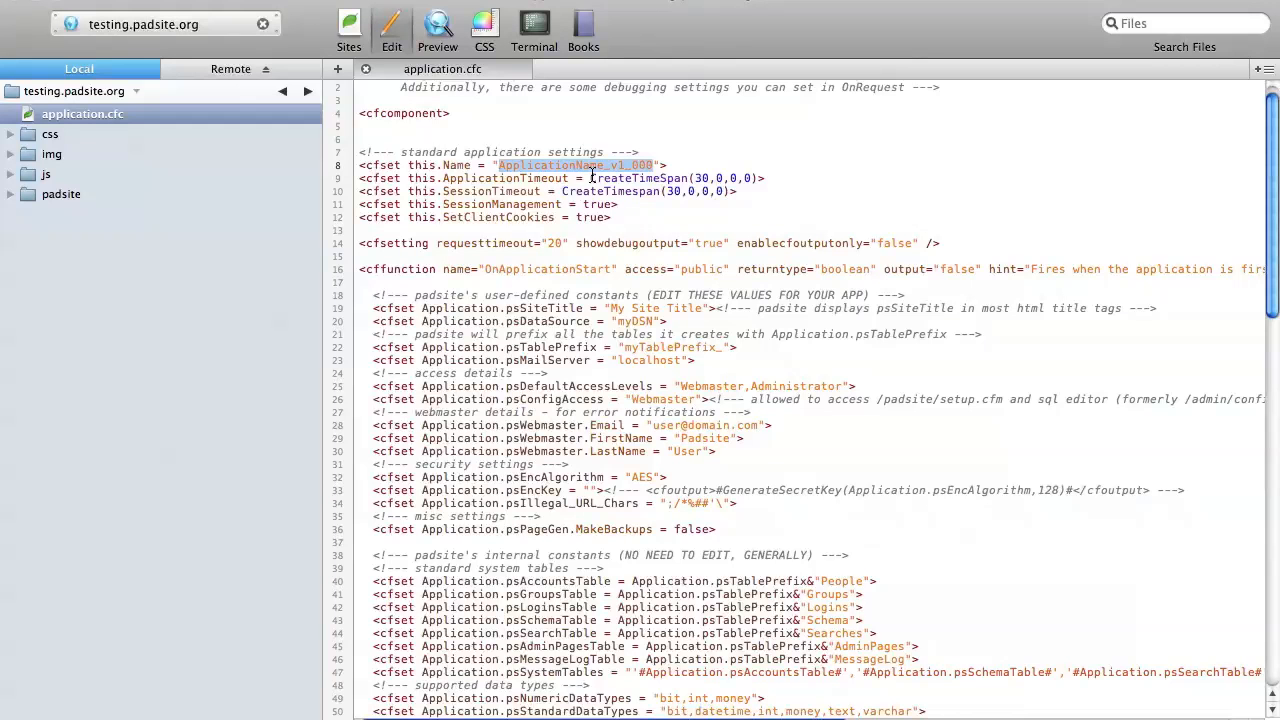
type("DemoAppl")
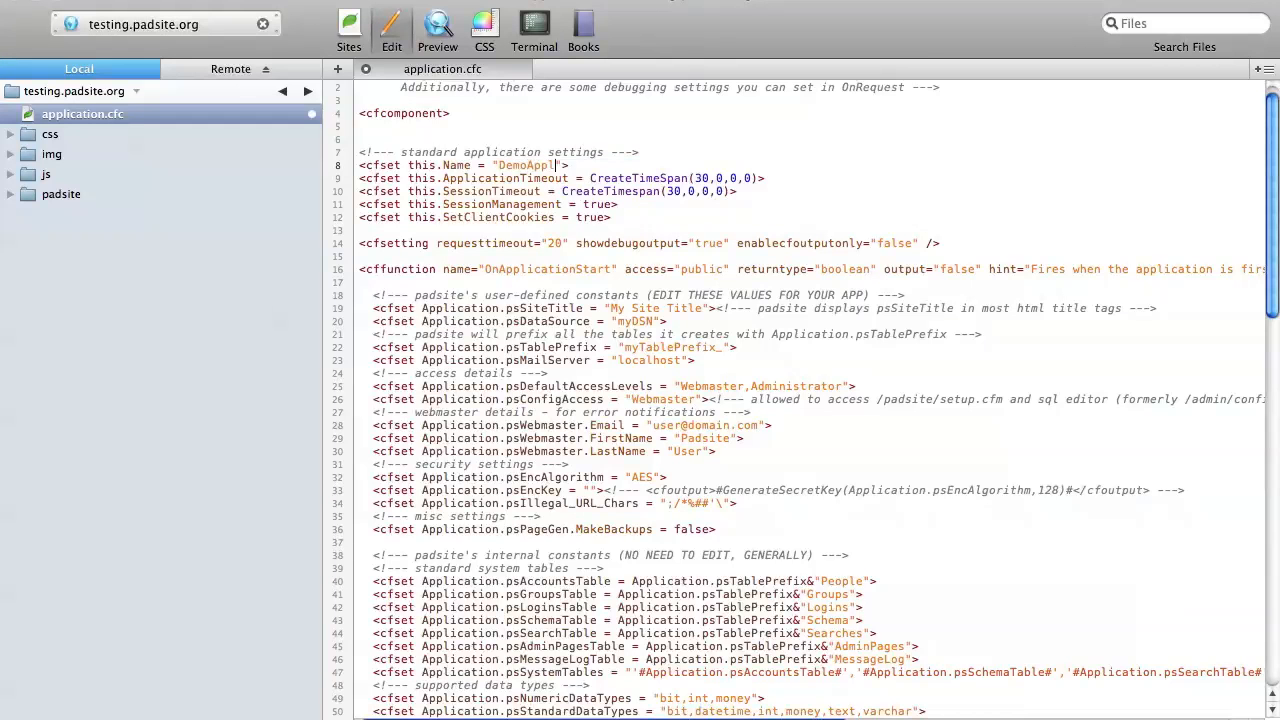
type("ication_v1_000")
key("BackSpace")
type("1")
key("BackSpace")
type("0")
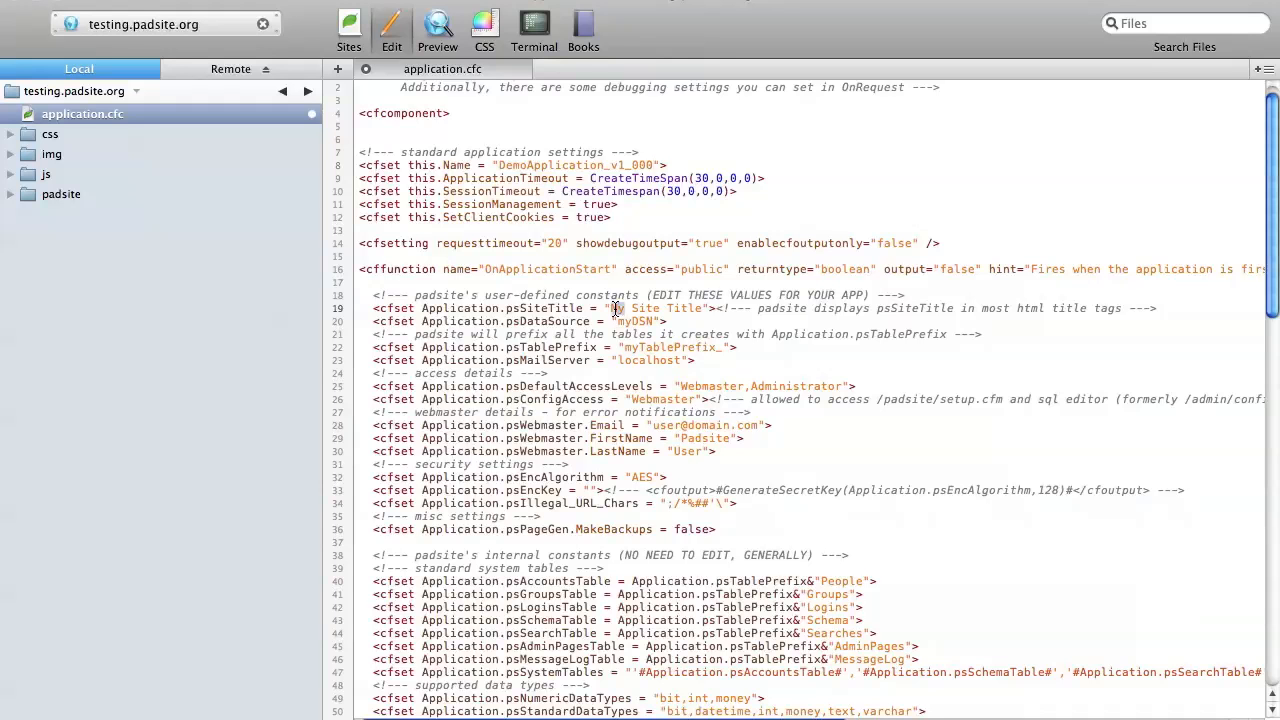
Step: Set Application.psSiteTitle to "Demonstration Site"
left_click_drag(612, 308, 703, 309)
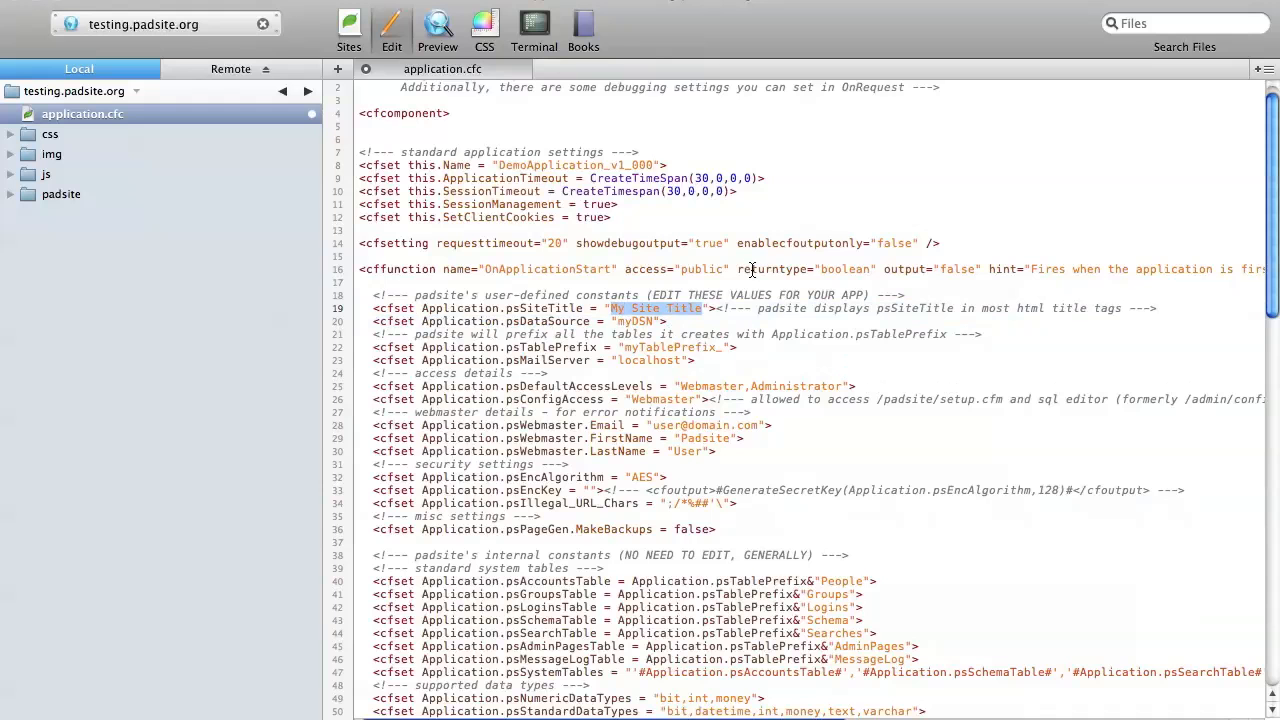
type("Demonstrati")
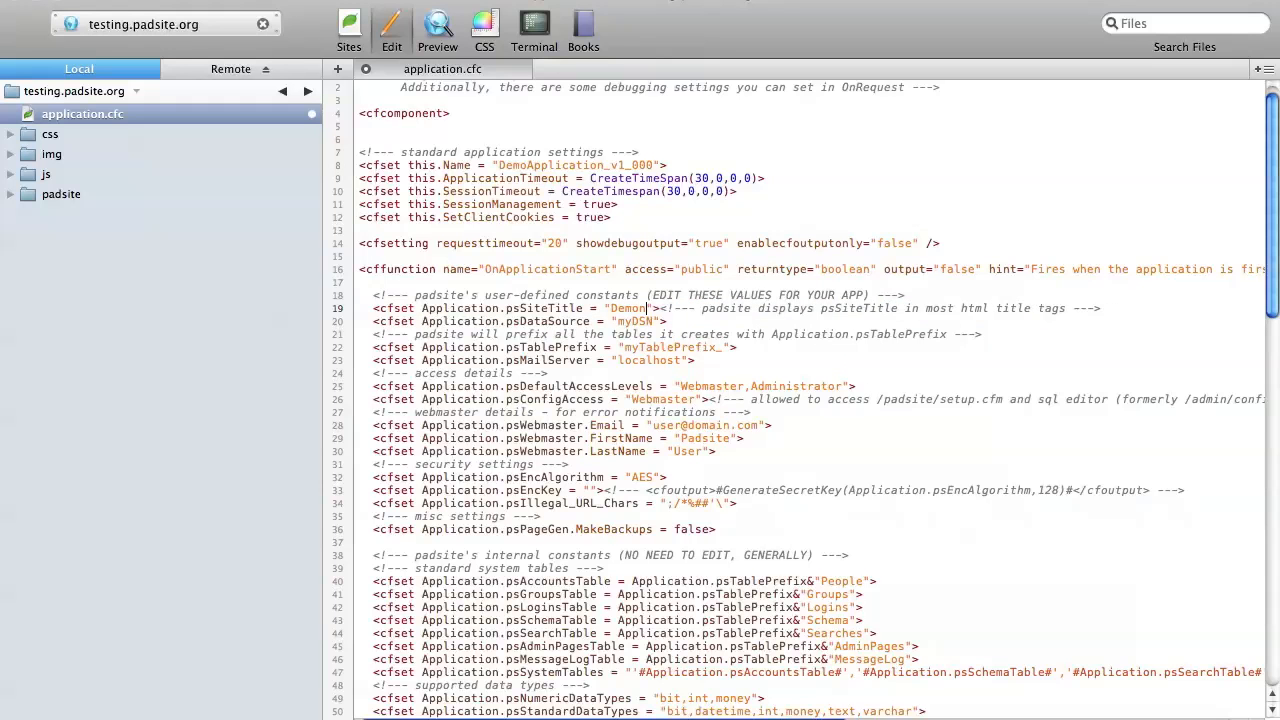
type("on Site")
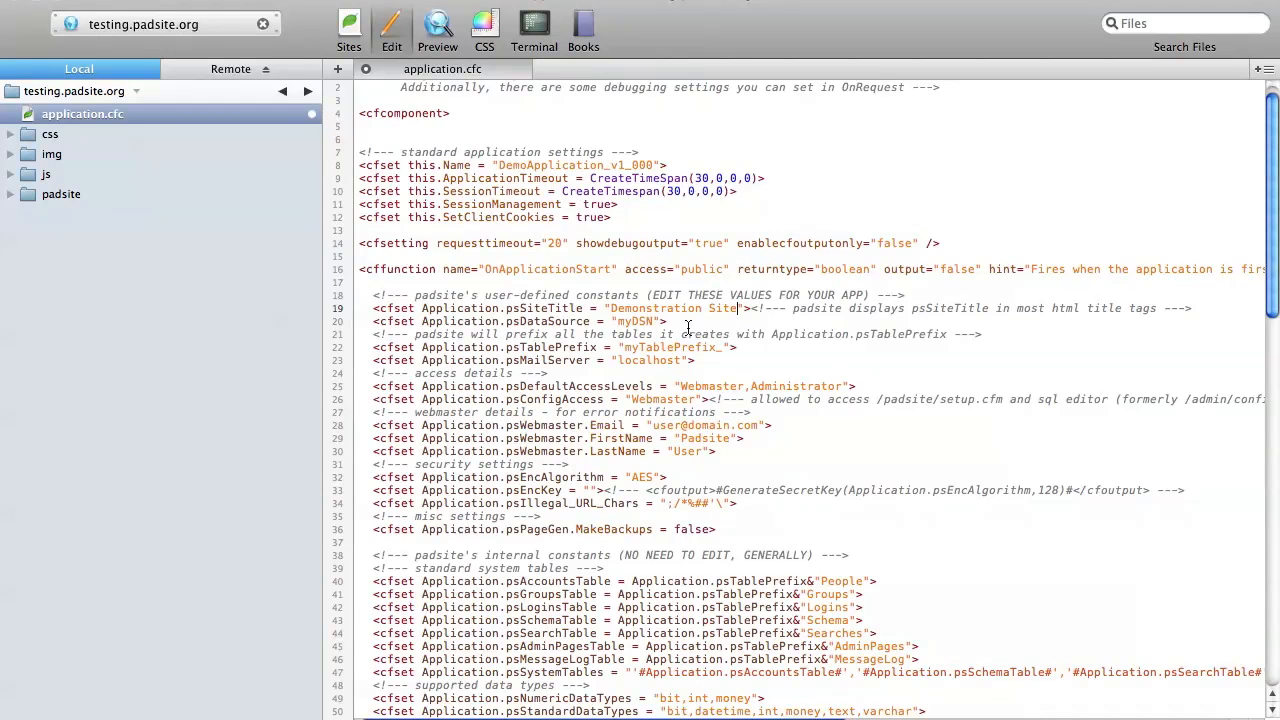
left_click(632, 321)
double_click(632, 321)
left_click(672, 321)
left_click_drag(624, 347, 719, 347)
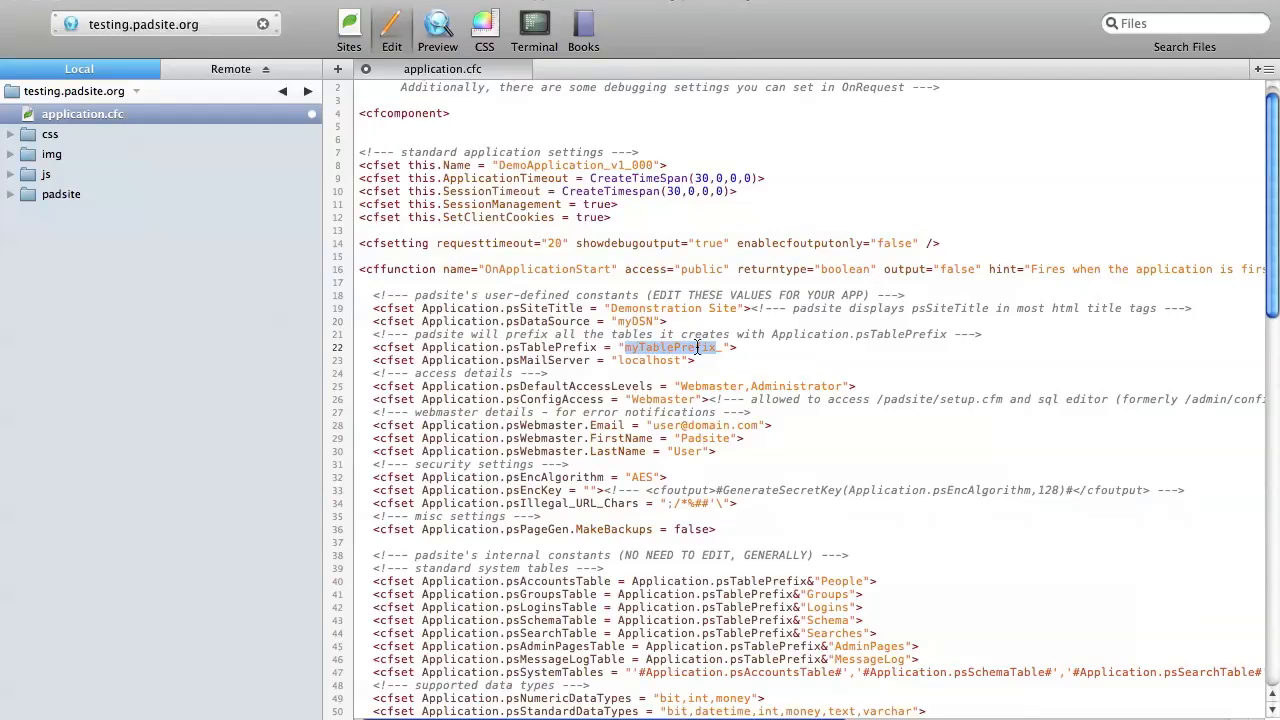
left_click(717, 347)
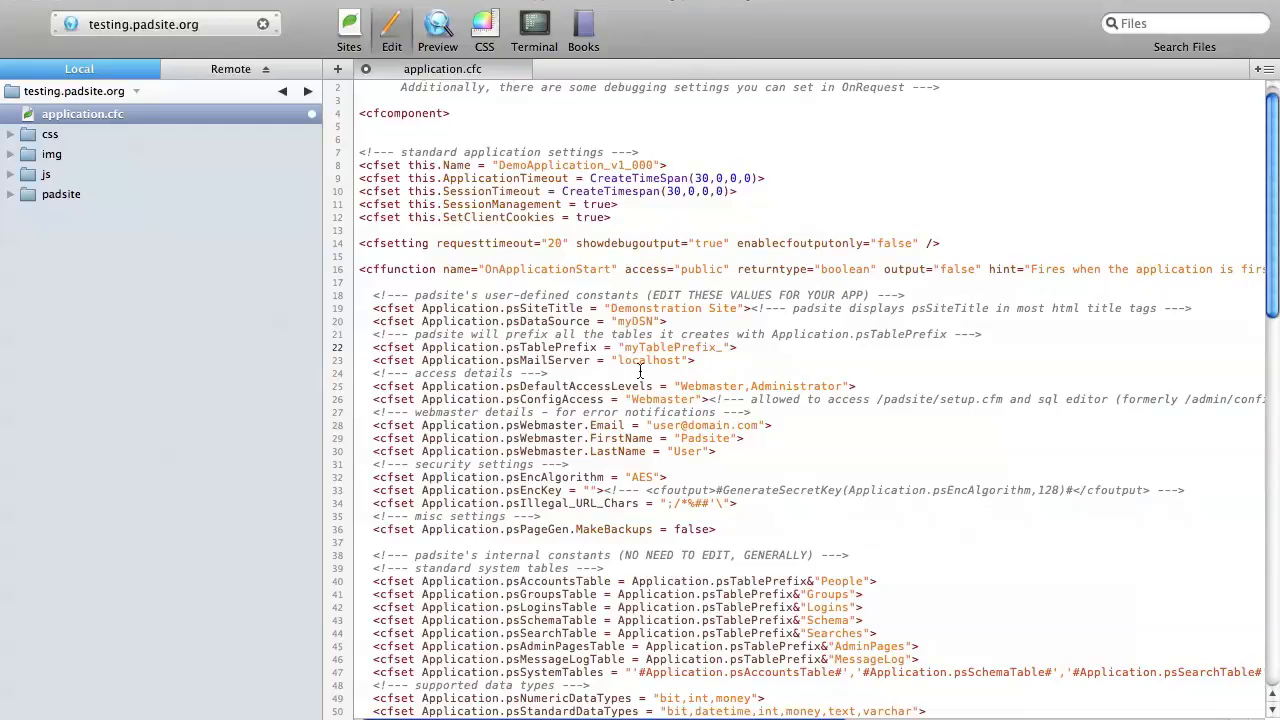
Step: Replace the placeholder psWebmaster.Email value with the webmaster's e-mail address
double_click(662, 426)
key("Right")
key("shift+Right")
key("shift+Right")
key("shift+Right")
key("shift+Right")
key("shift+Right")
key("shift+Right")
key("shift+Right")
key("shift+Right")
key("shift+Right")
key("shift+Right")
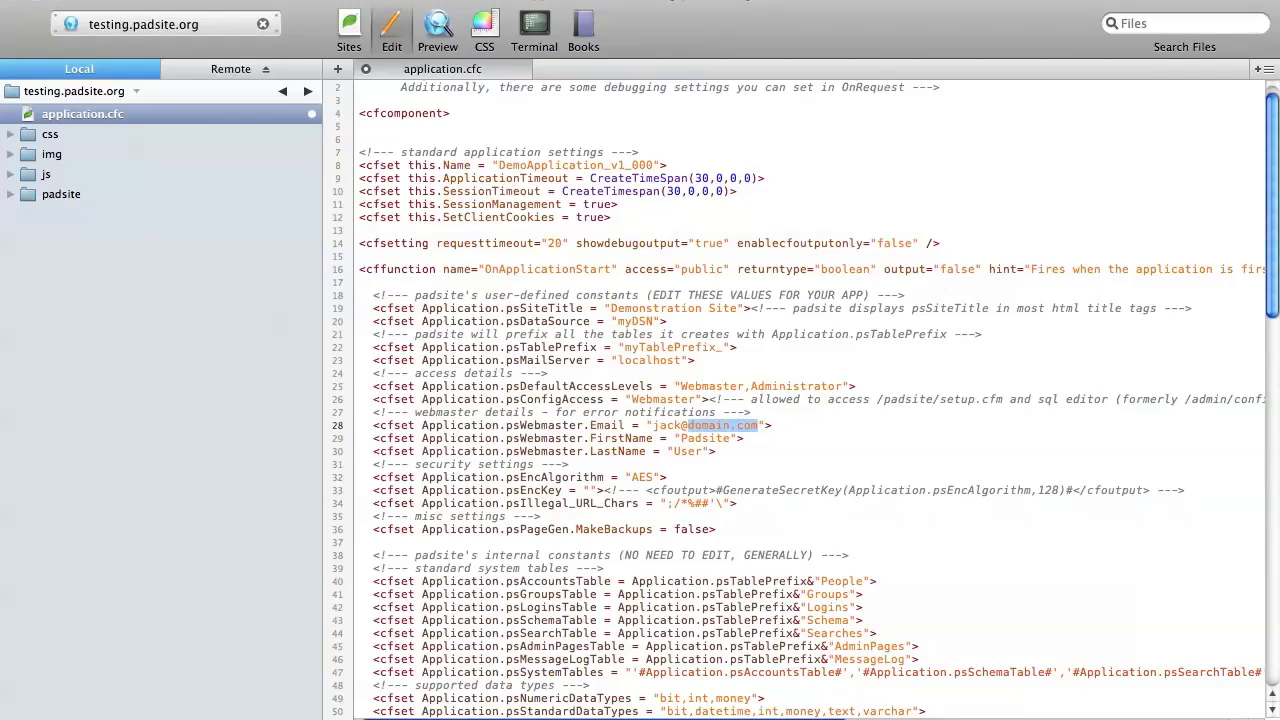
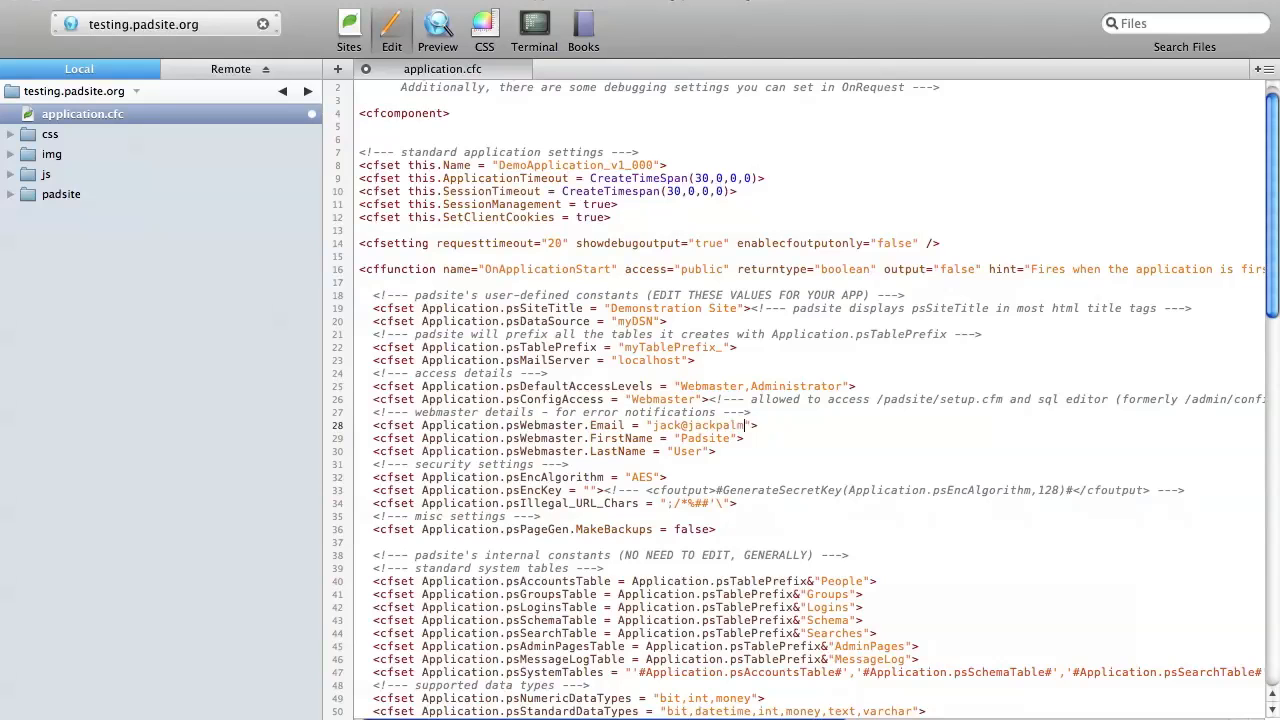
Step: Replace the placeholder psWebmaster.FirstName and psWebmaster.LastName values with the webmaster's first and last name
double_click(697, 440)
double_click(687, 452)
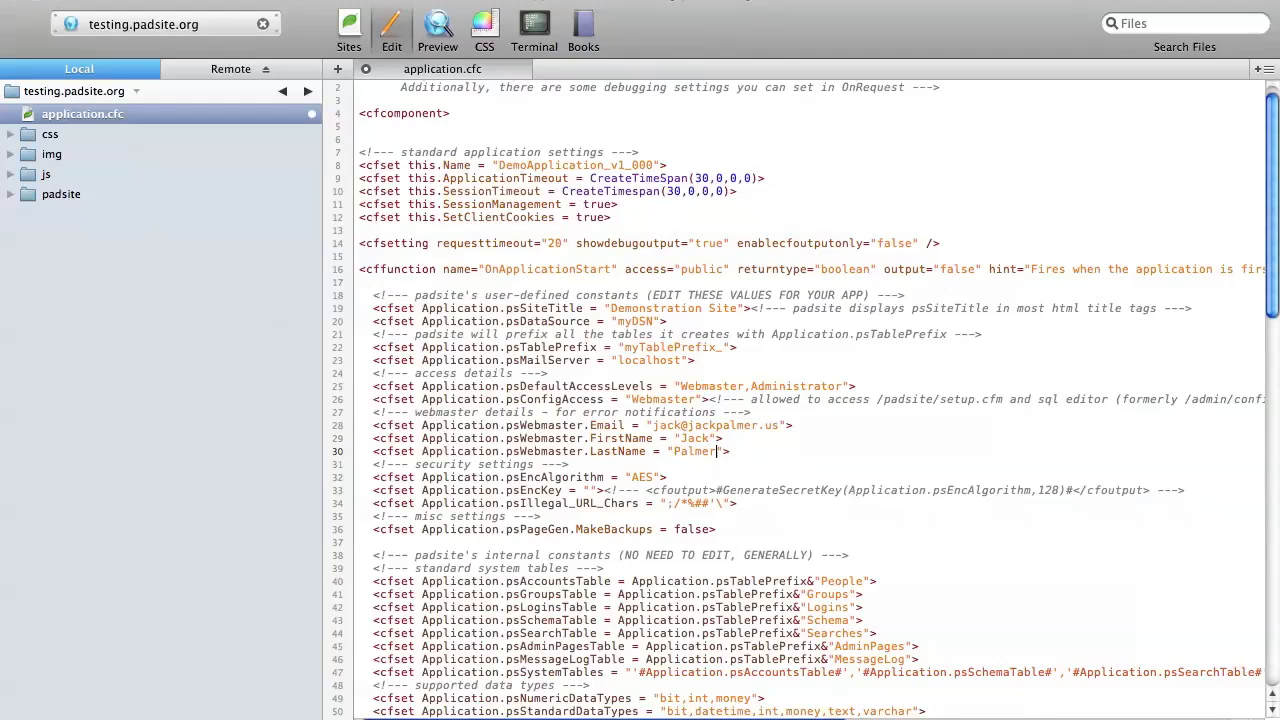
key("Up")
key("Up")
key("Up")
left_click_drag(603, 491, 1195, 496)
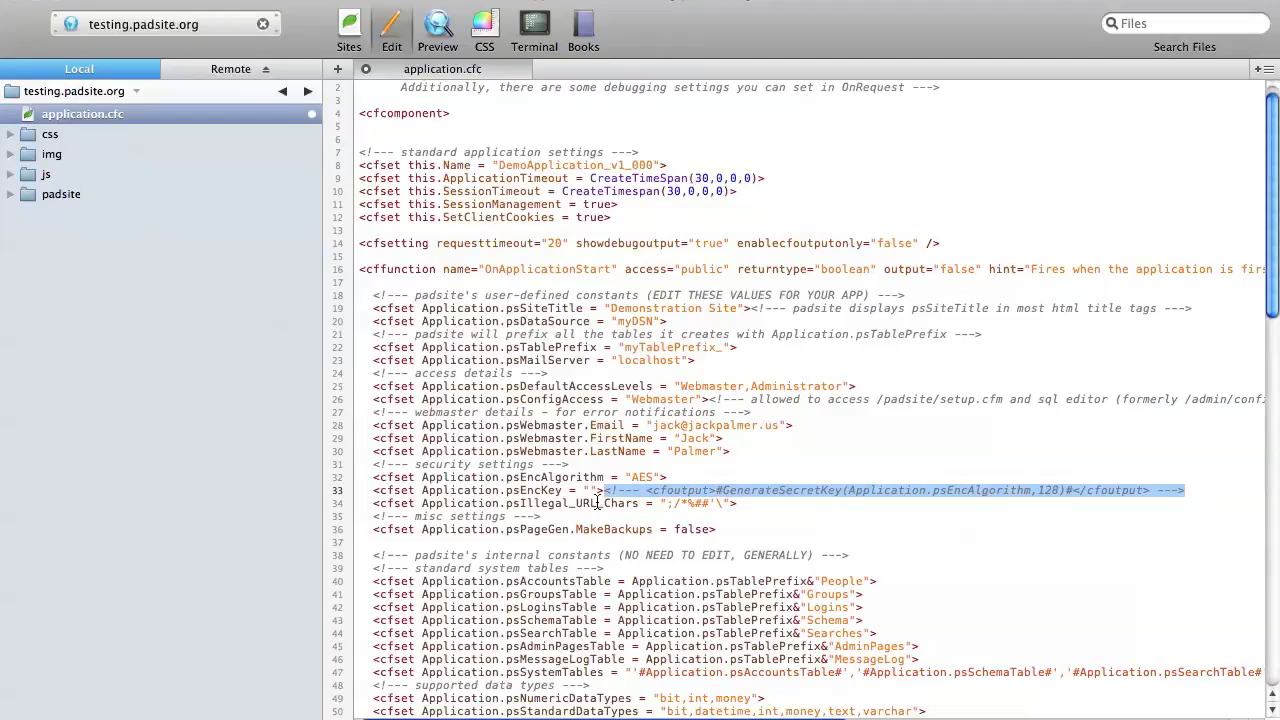
left_click(598, 498)
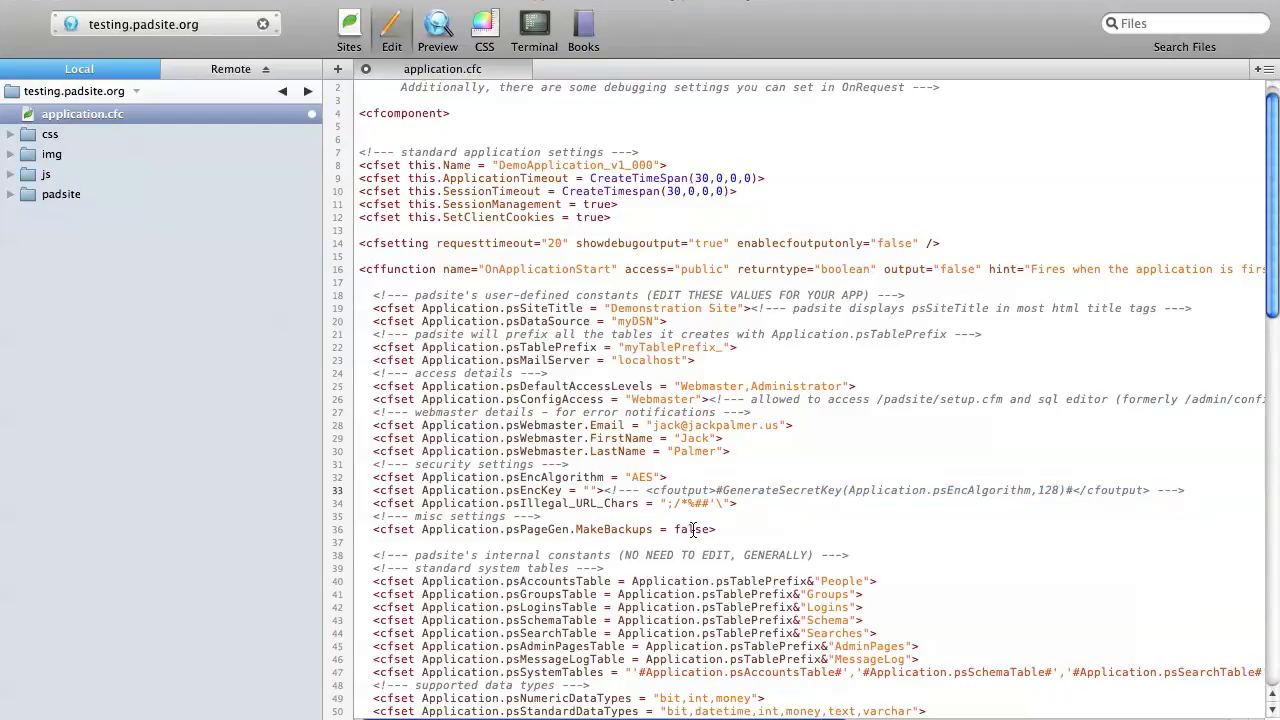
double_click(692, 529)
left_click(729, 530)
Step: Save application.cfc and publish it to the remote server
key("super+s")
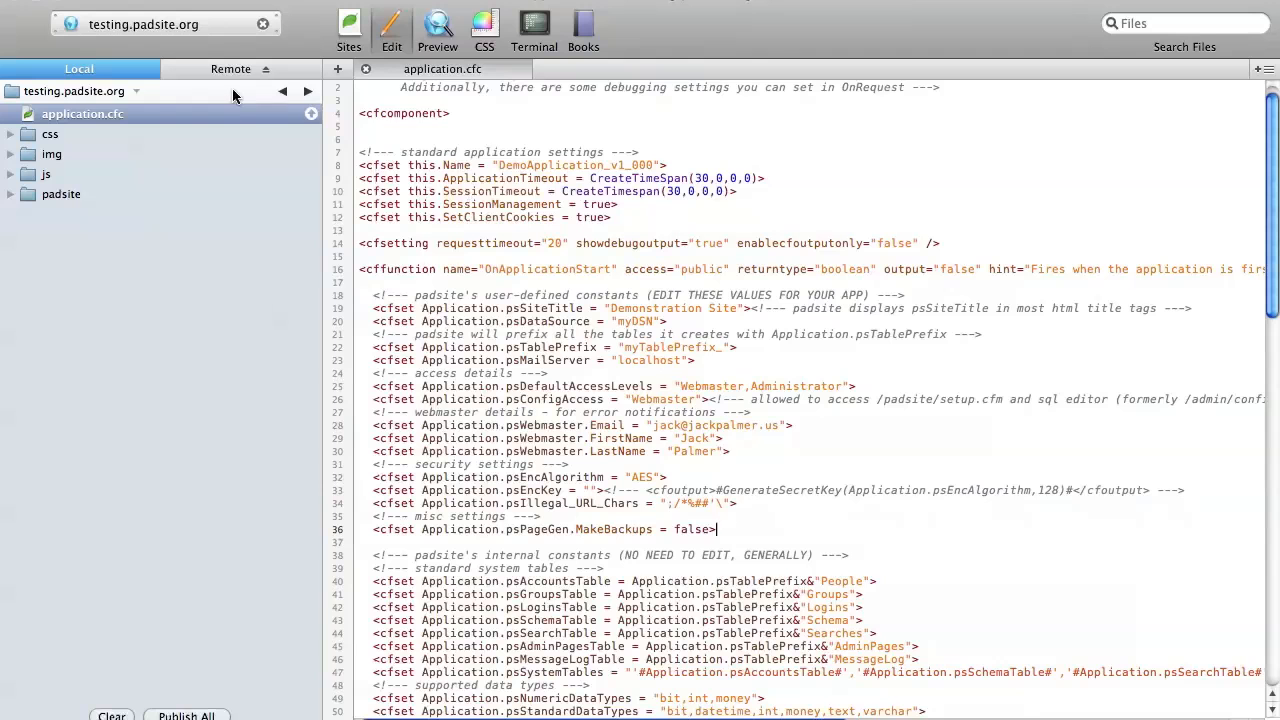
left_click(312, 116)
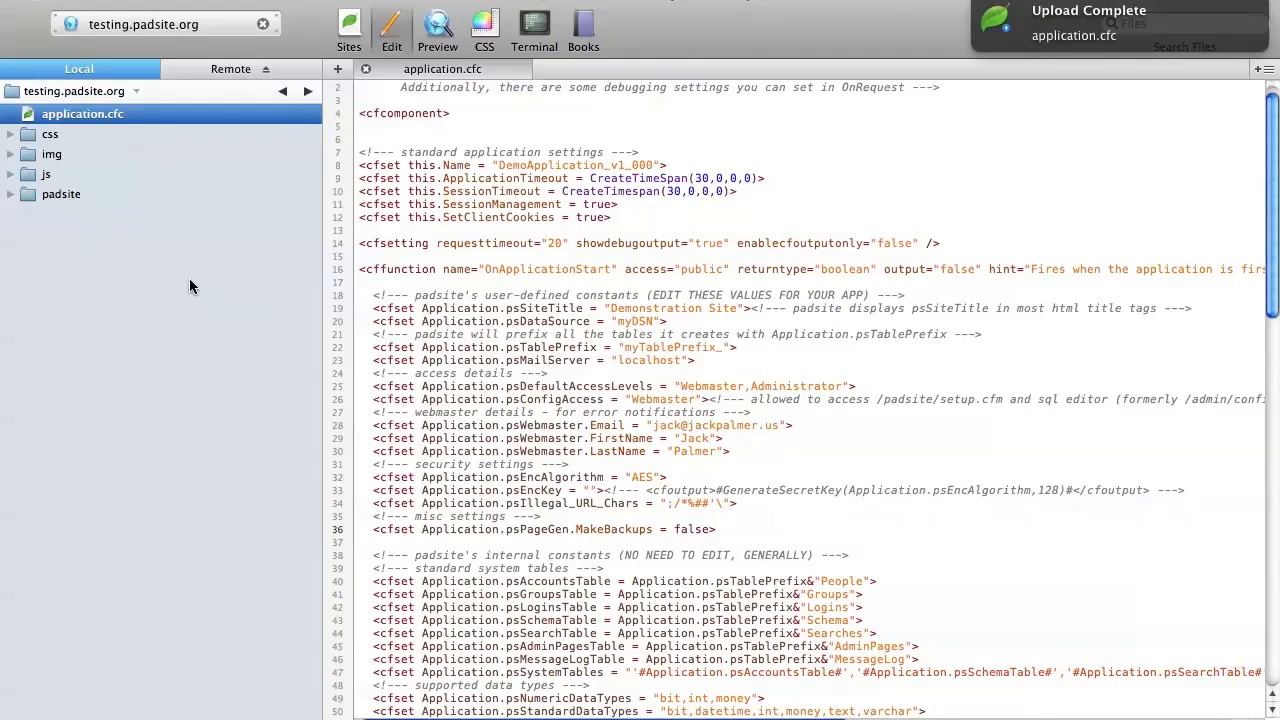
key("super+Tab")
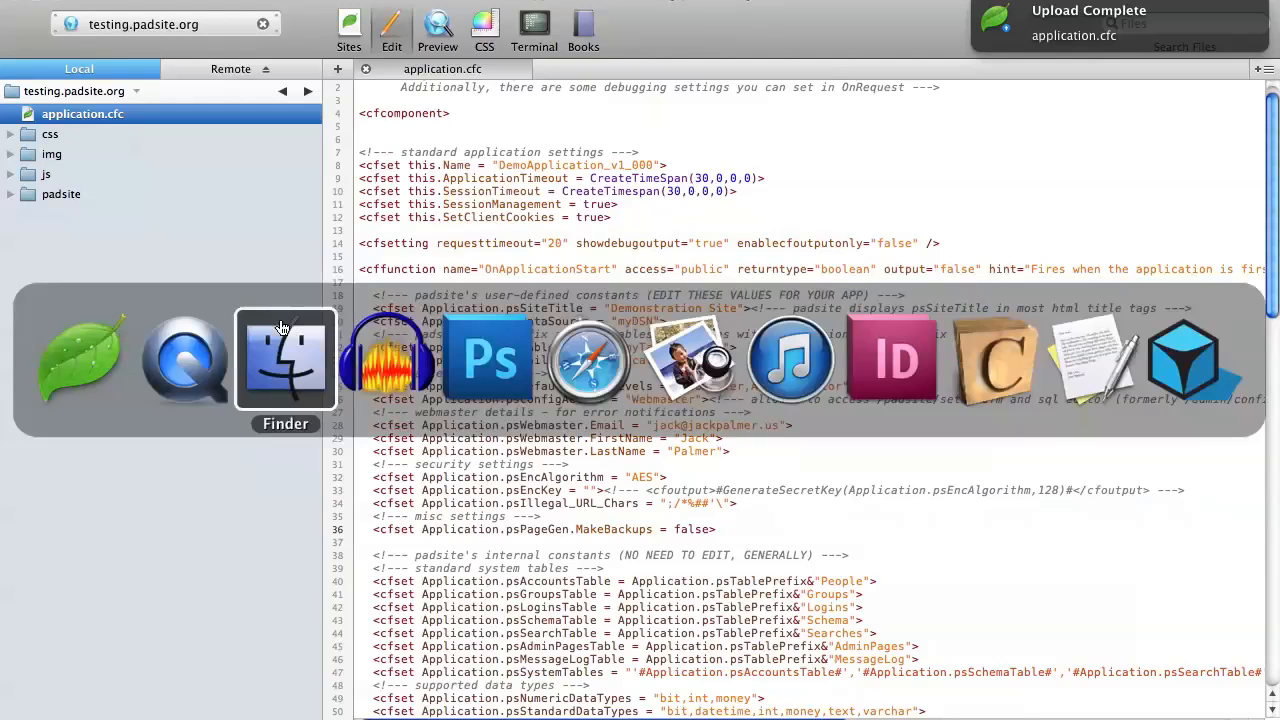
left_click(586, 357)
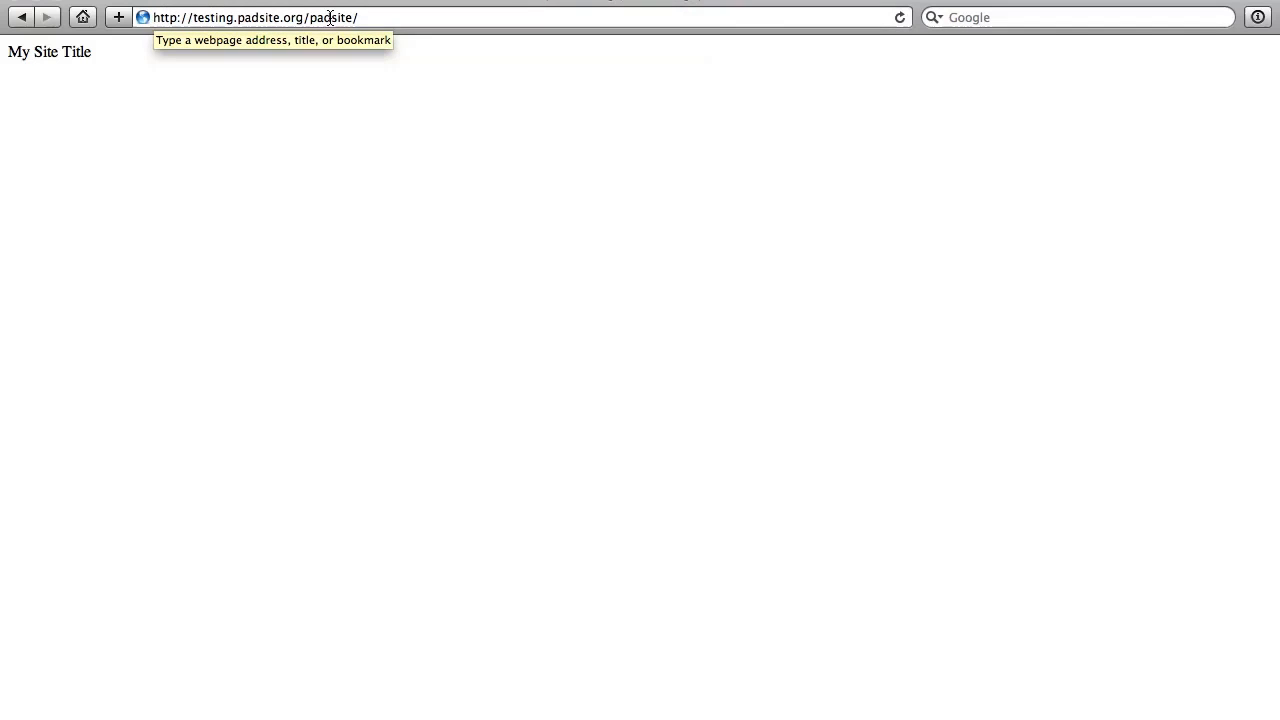
left_click(376, 19)
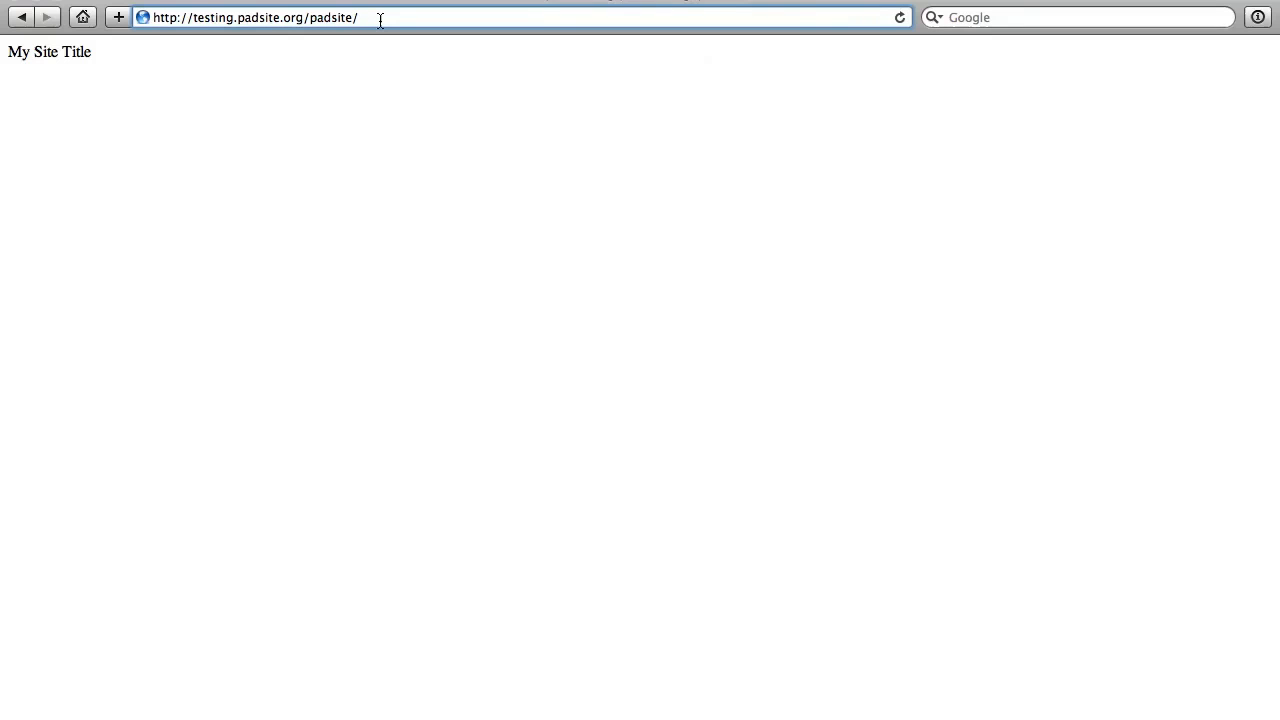
key("Return")
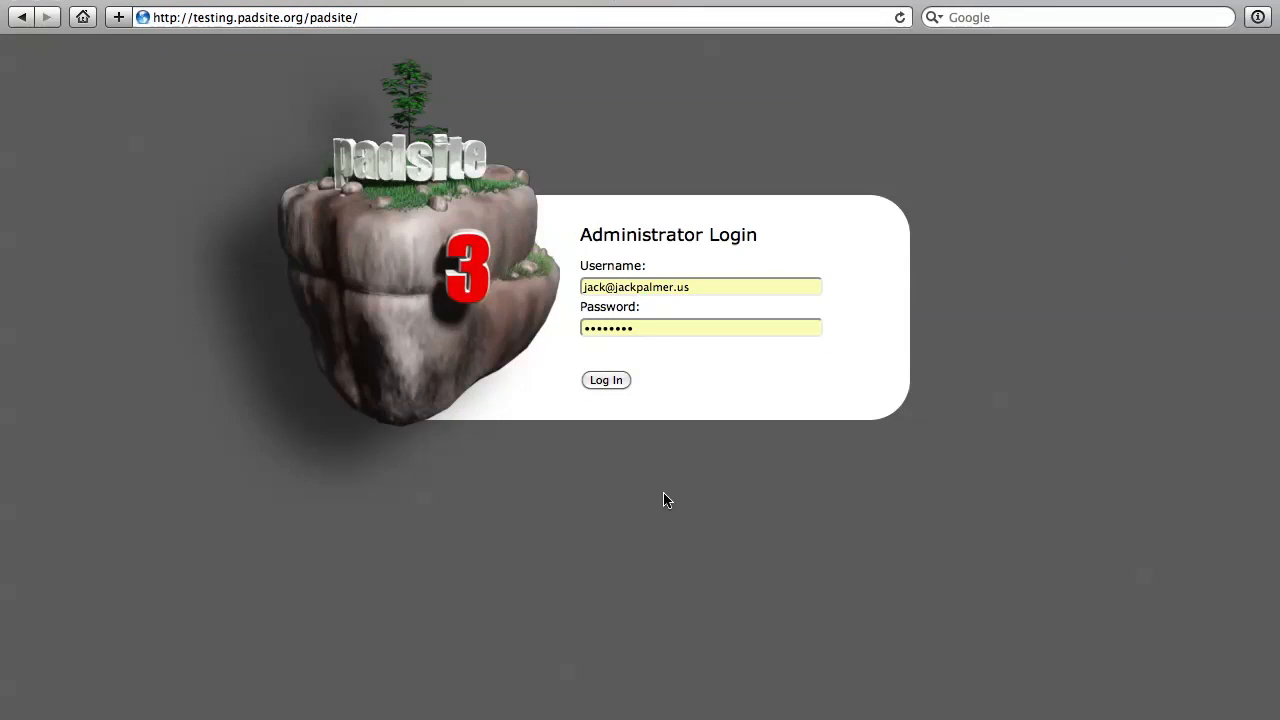
Step: Log in to the Padsite administration with the prefilled username and password
left_click(704, 289)
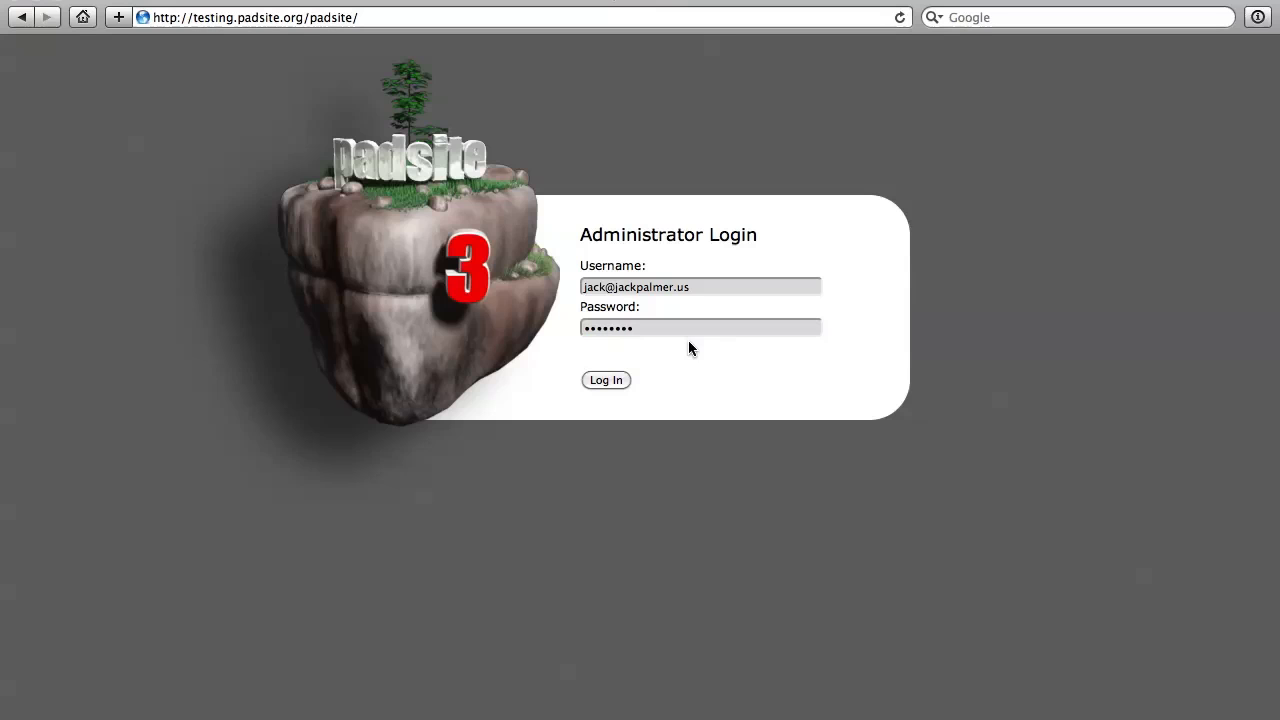
left_click(655, 328)
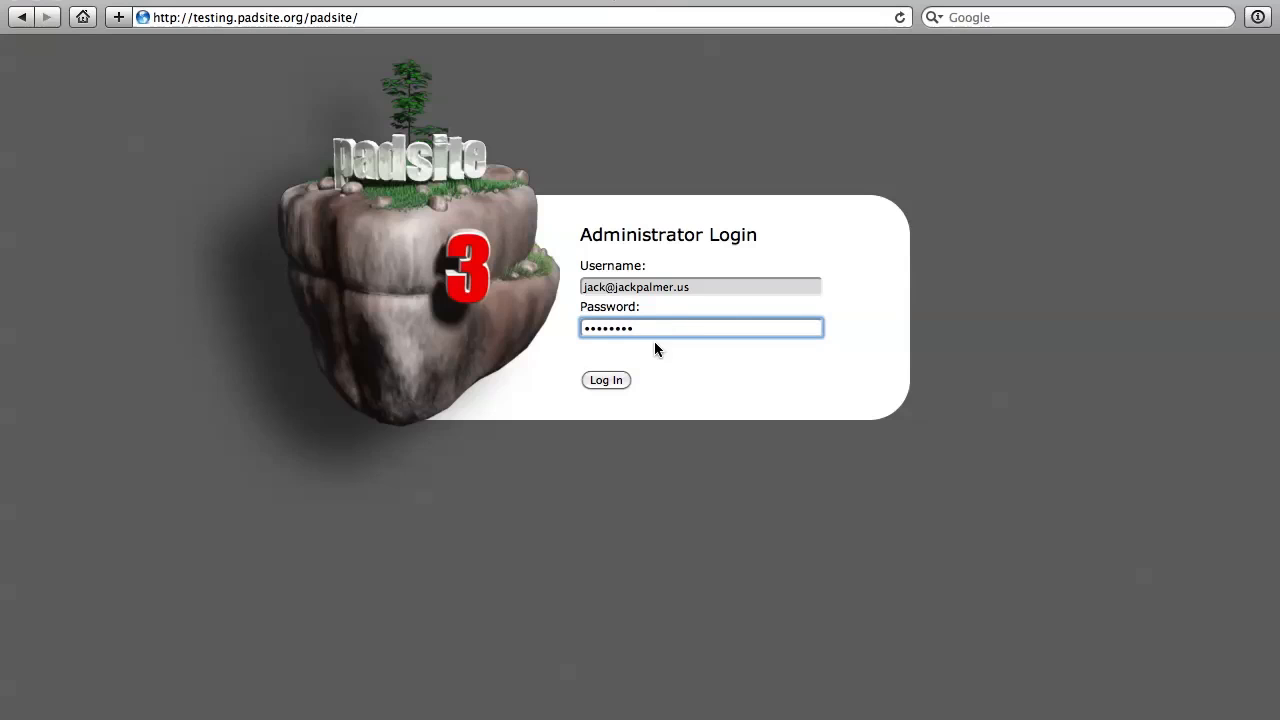
left_click(655, 343)
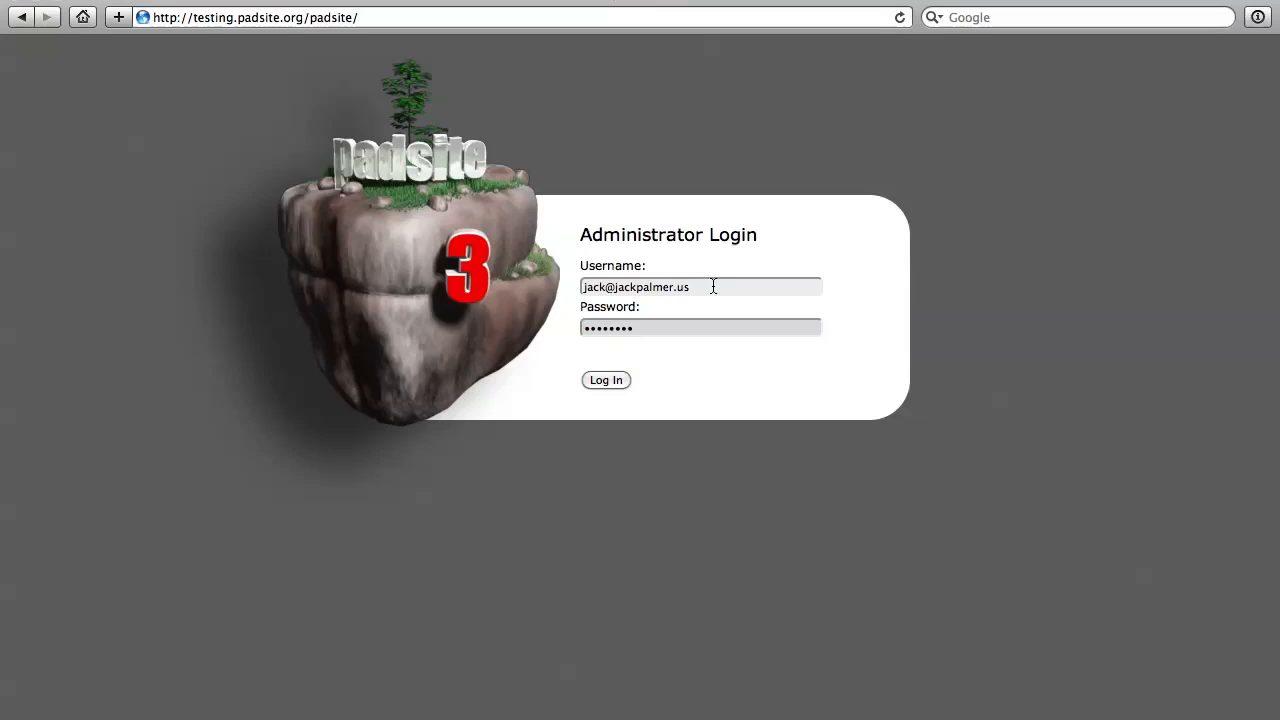
left_click(690, 327)
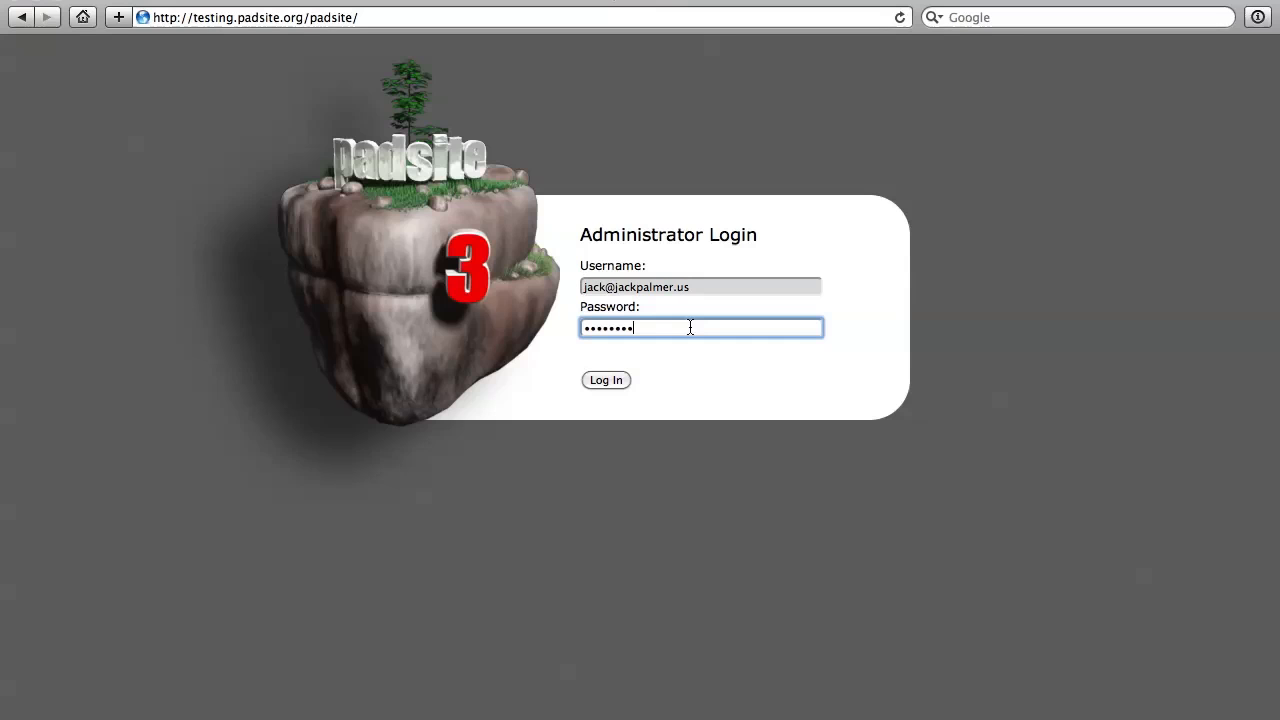
left_click(606, 382)
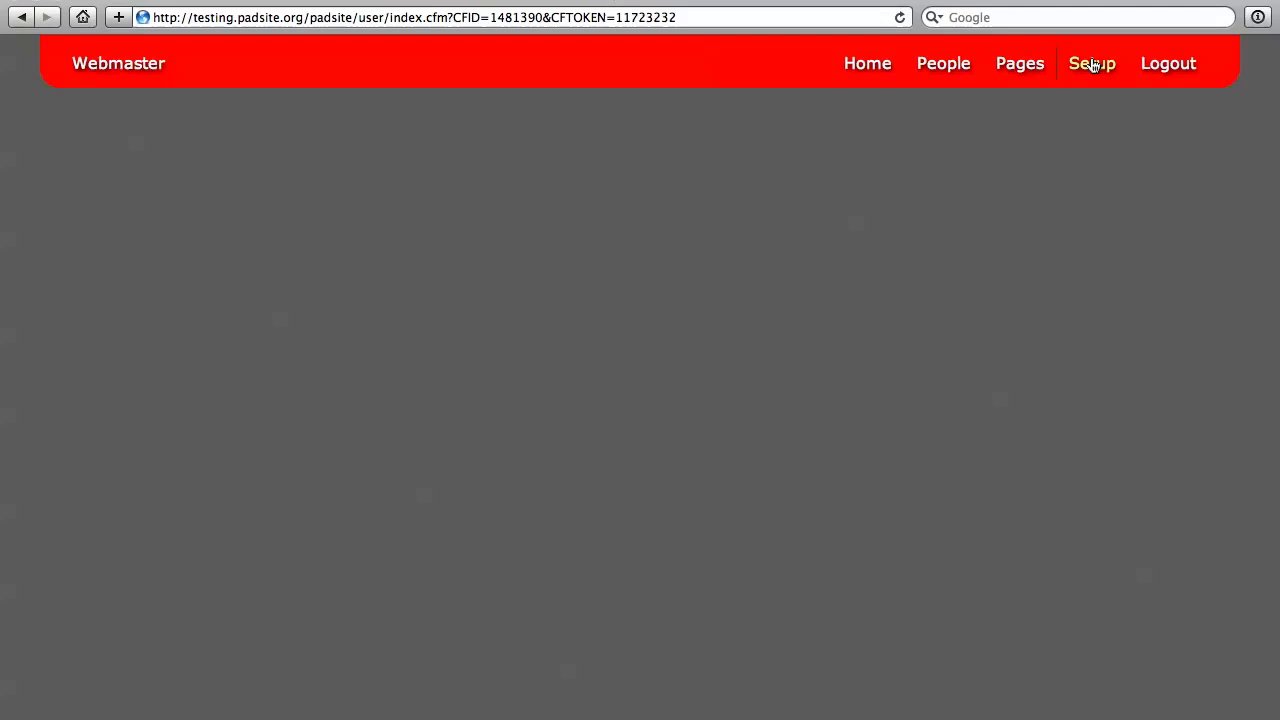
Step: View the webmaster's record from the People list in the Edit Person window, and close that window without changes
left_click(943, 64)
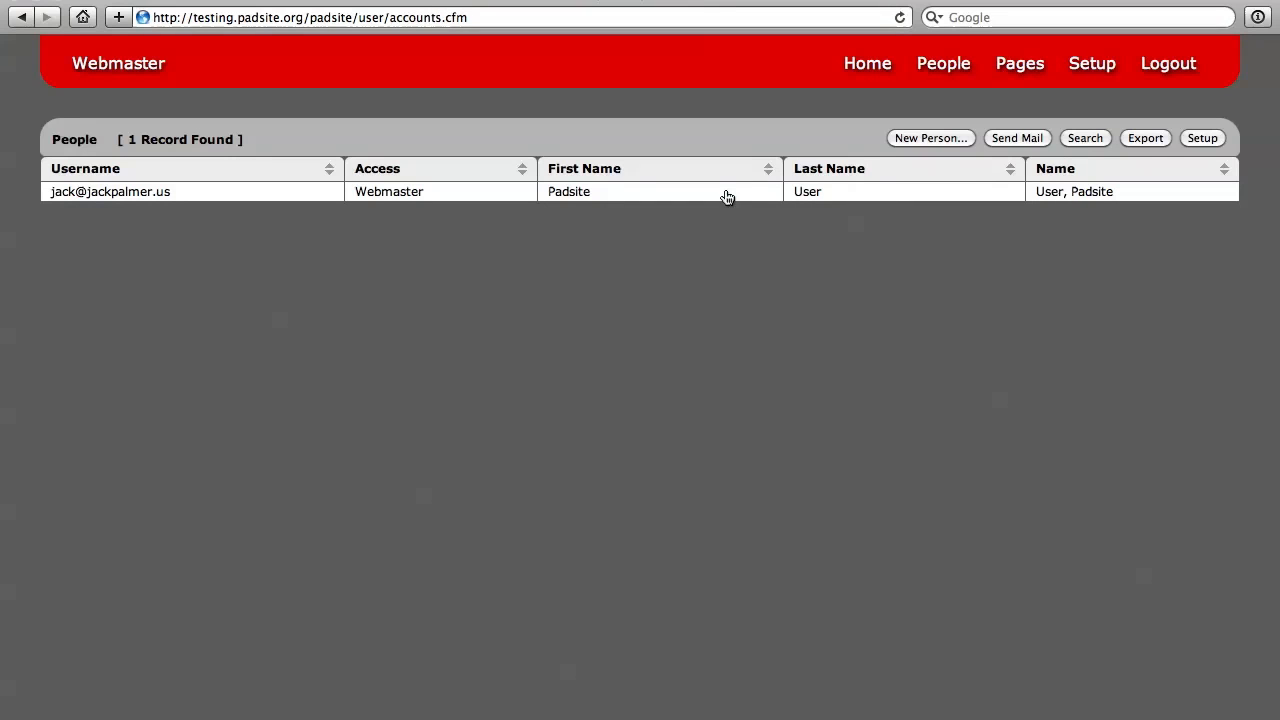
left_click(864, 196)
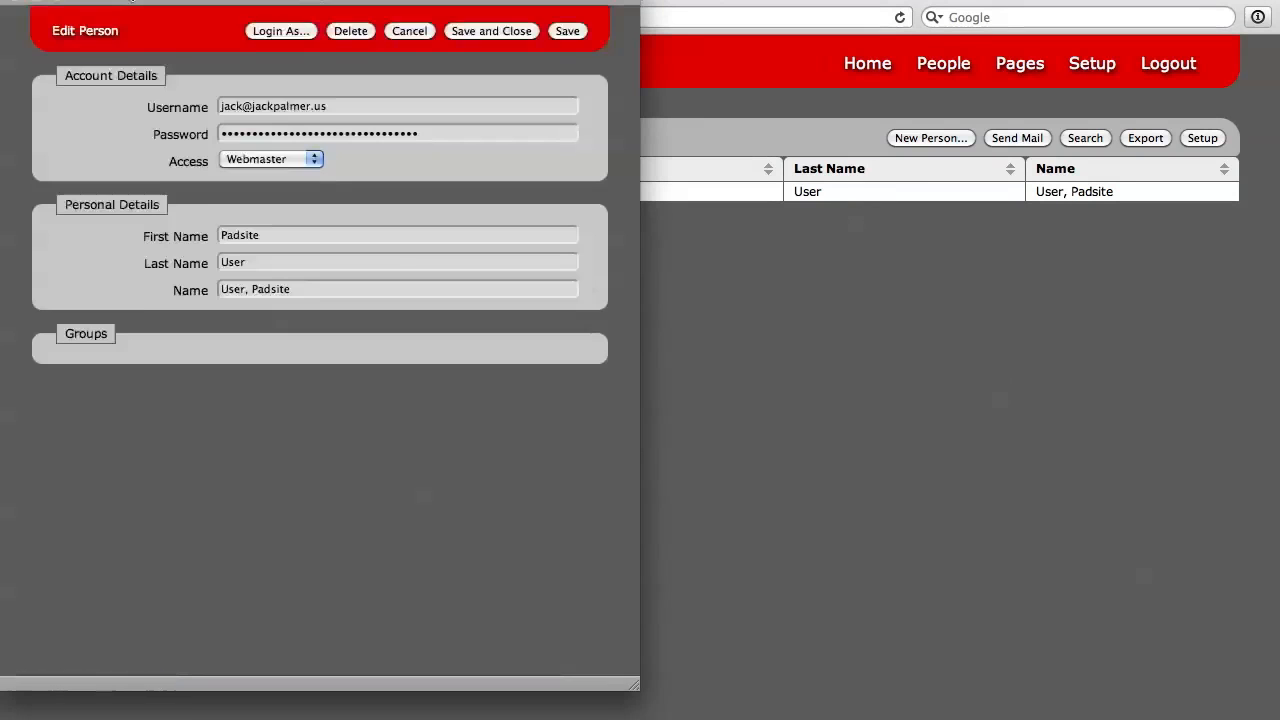
left_click_drag(128, 0, 378, 0)
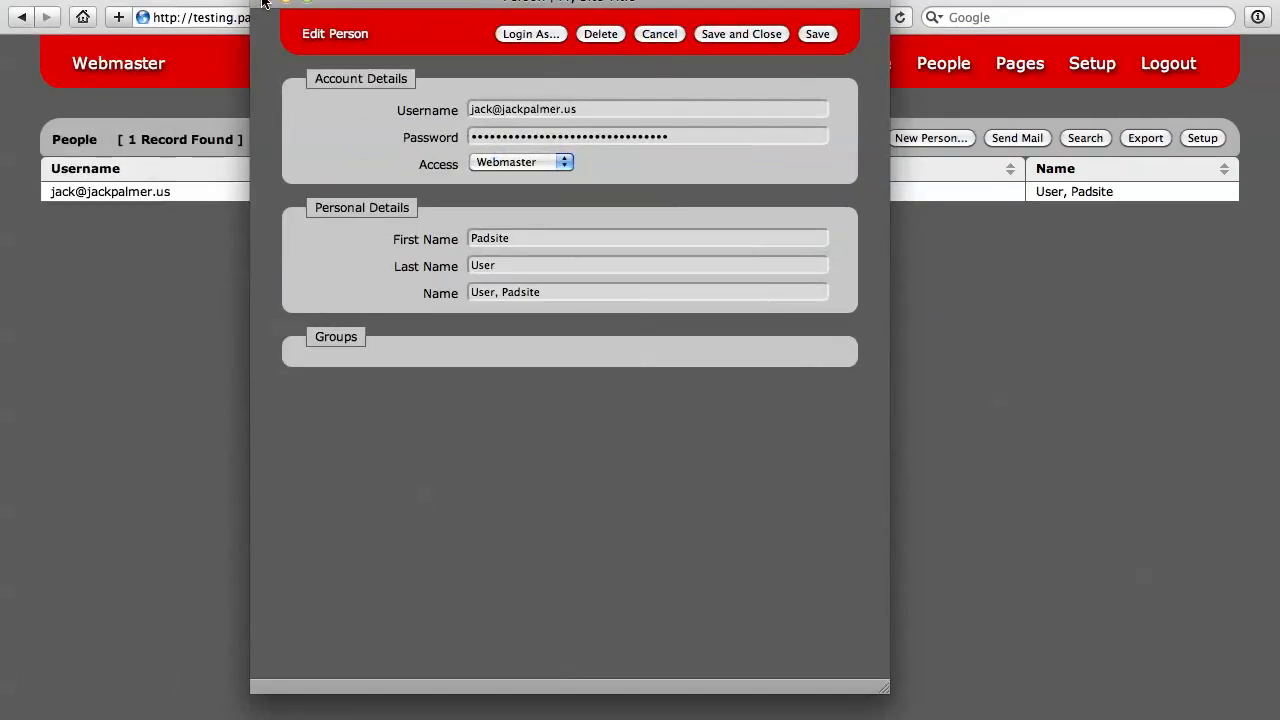
left_click(265, 2)
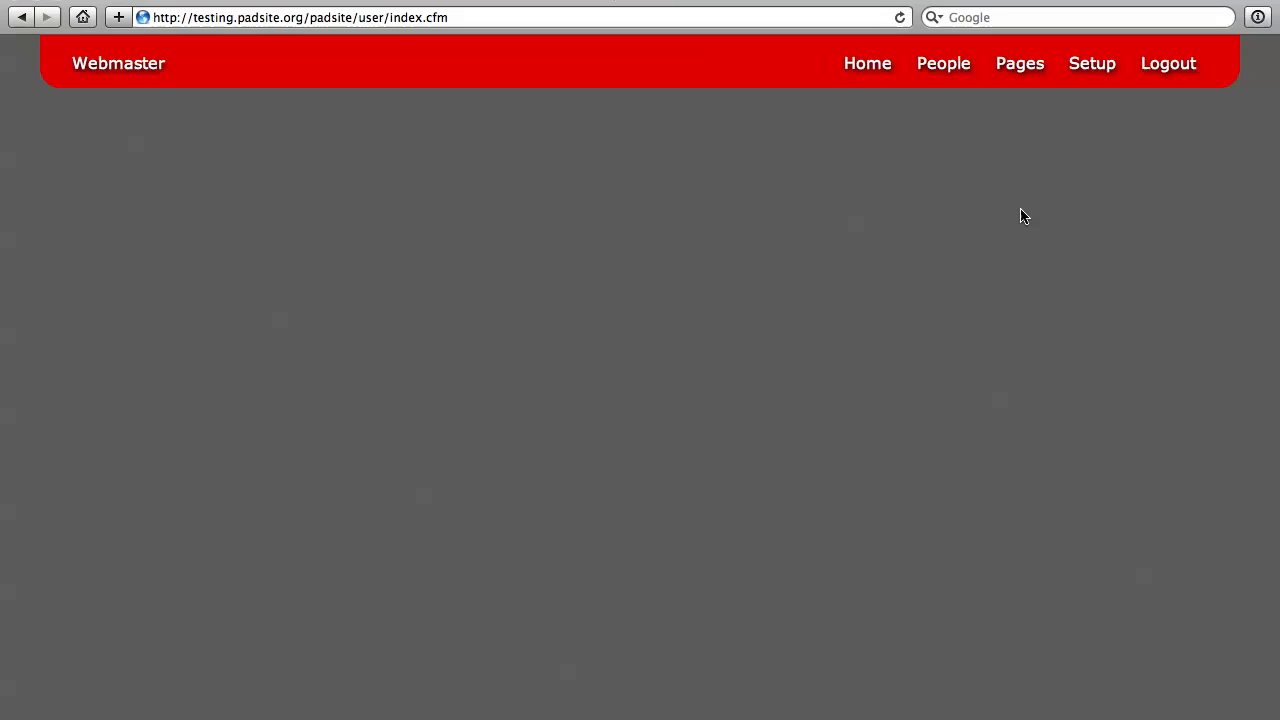
Step: Open the Setup page and examine the table types and table name prefixes
left_click(1092, 65)
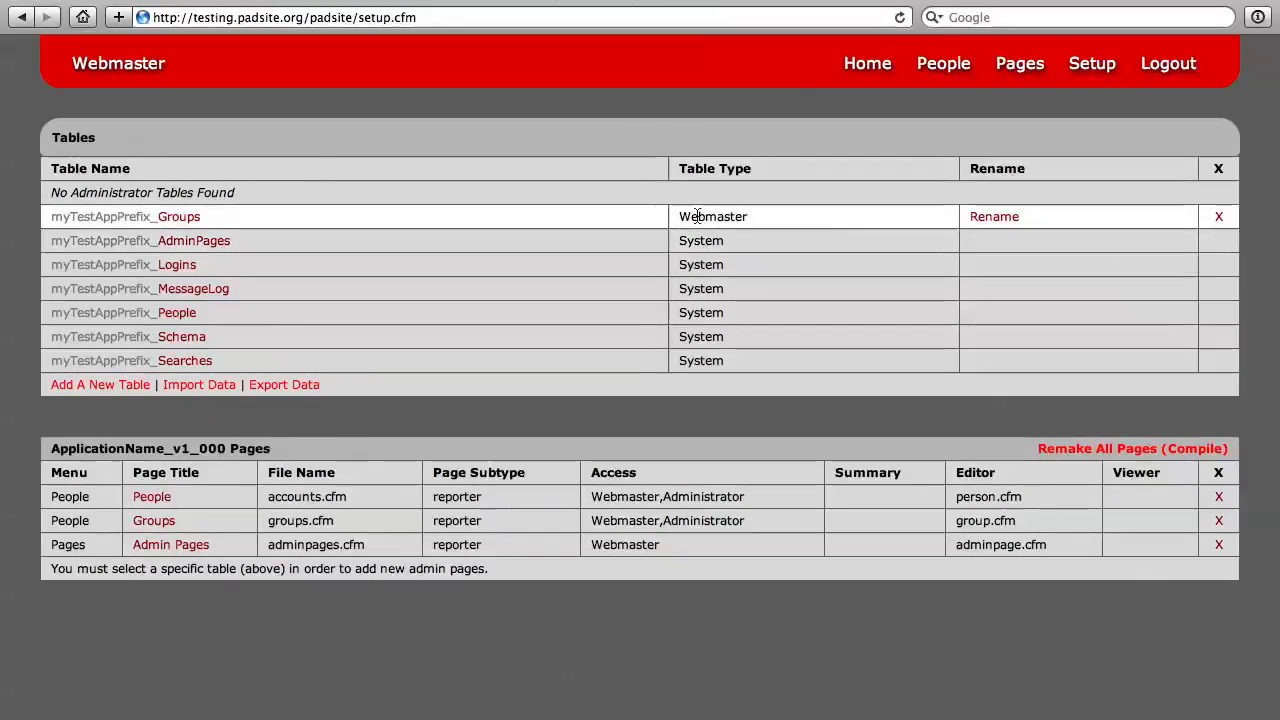
left_click_drag(690, 216, 747, 217)
left_click(735, 215)
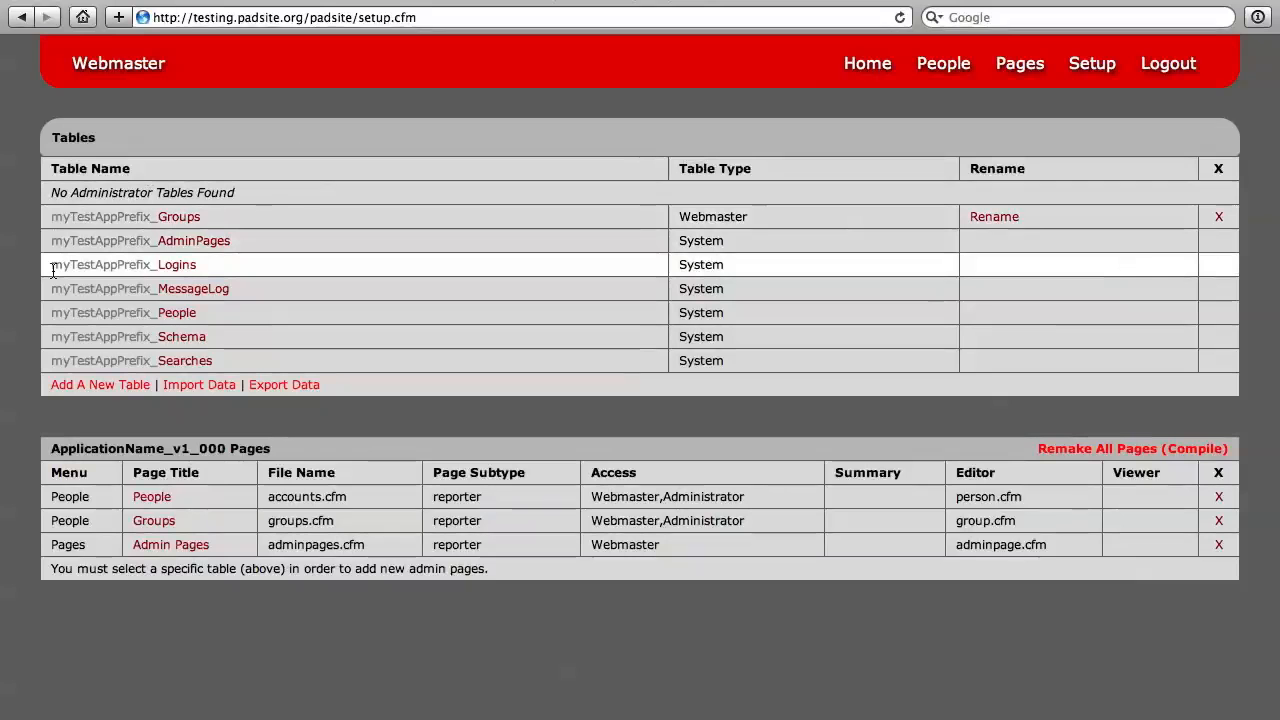
left_click_drag(77, 264, 152, 265)
left_click(85, 264)
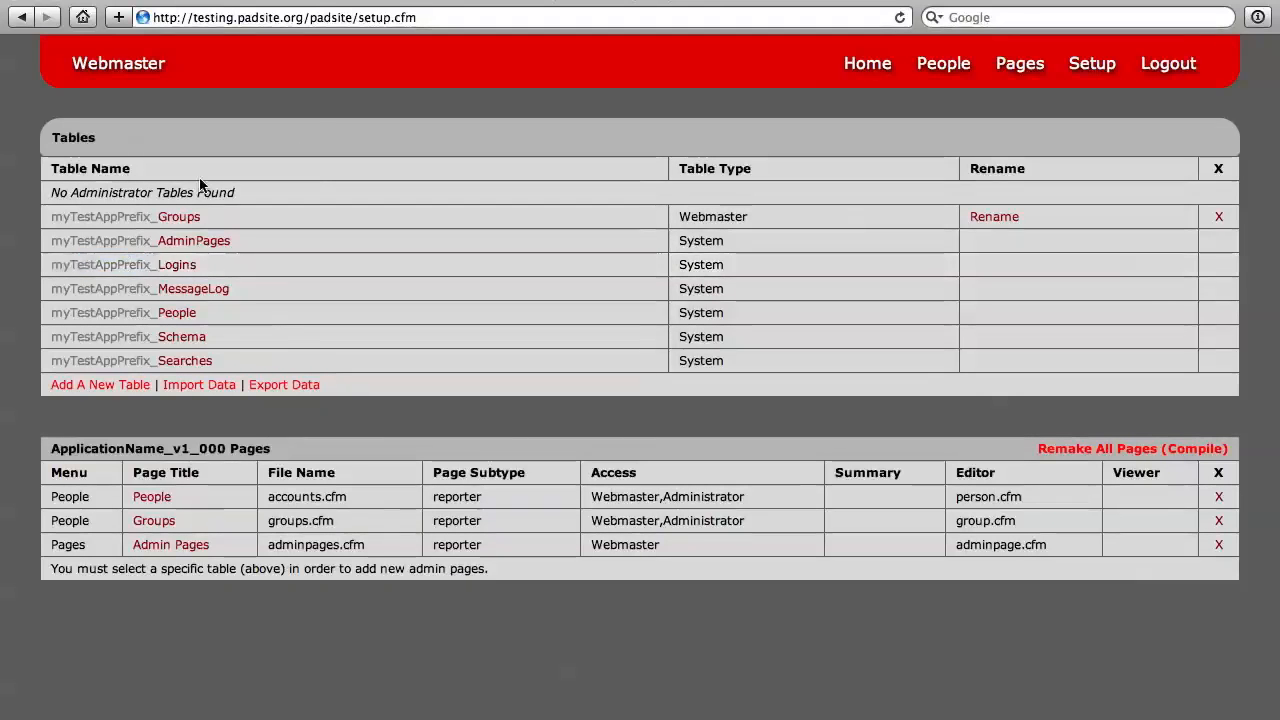
Step: Open the Schema system table in Setup, reset its table schema and review the regenerated fields
left_click(178, 337)
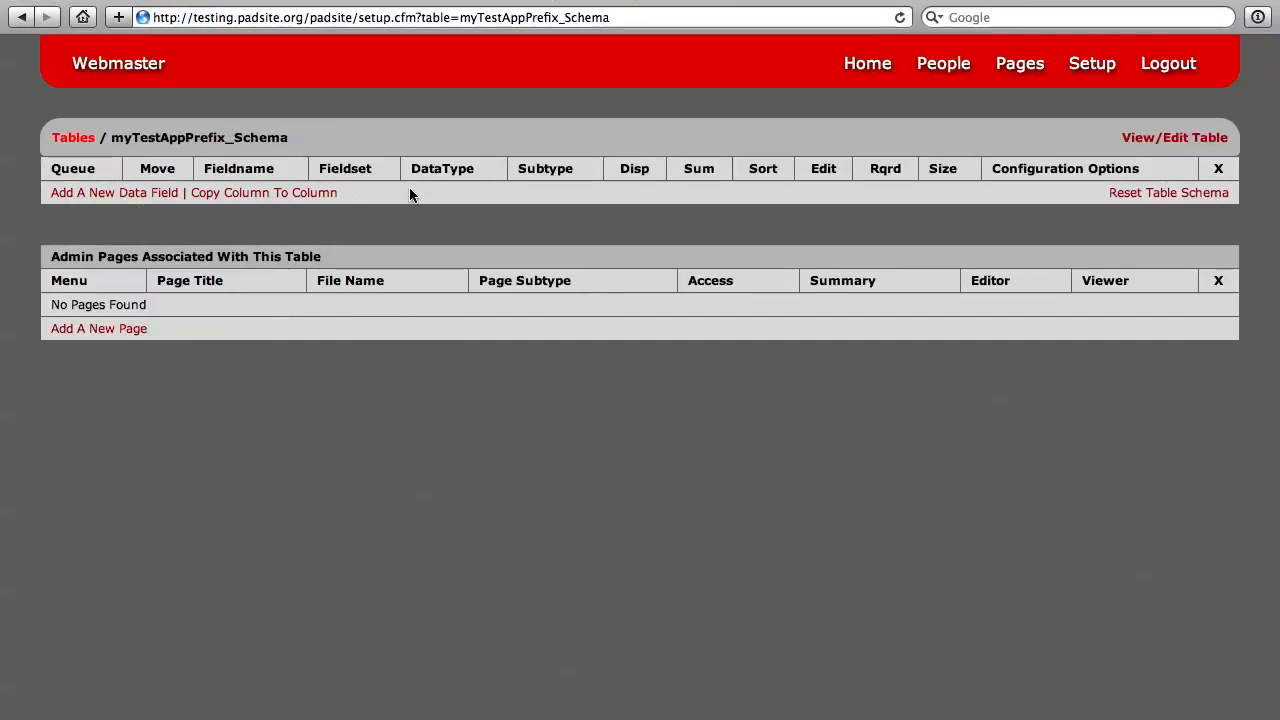
left_click(1126, 196)
left_click(780, 261)
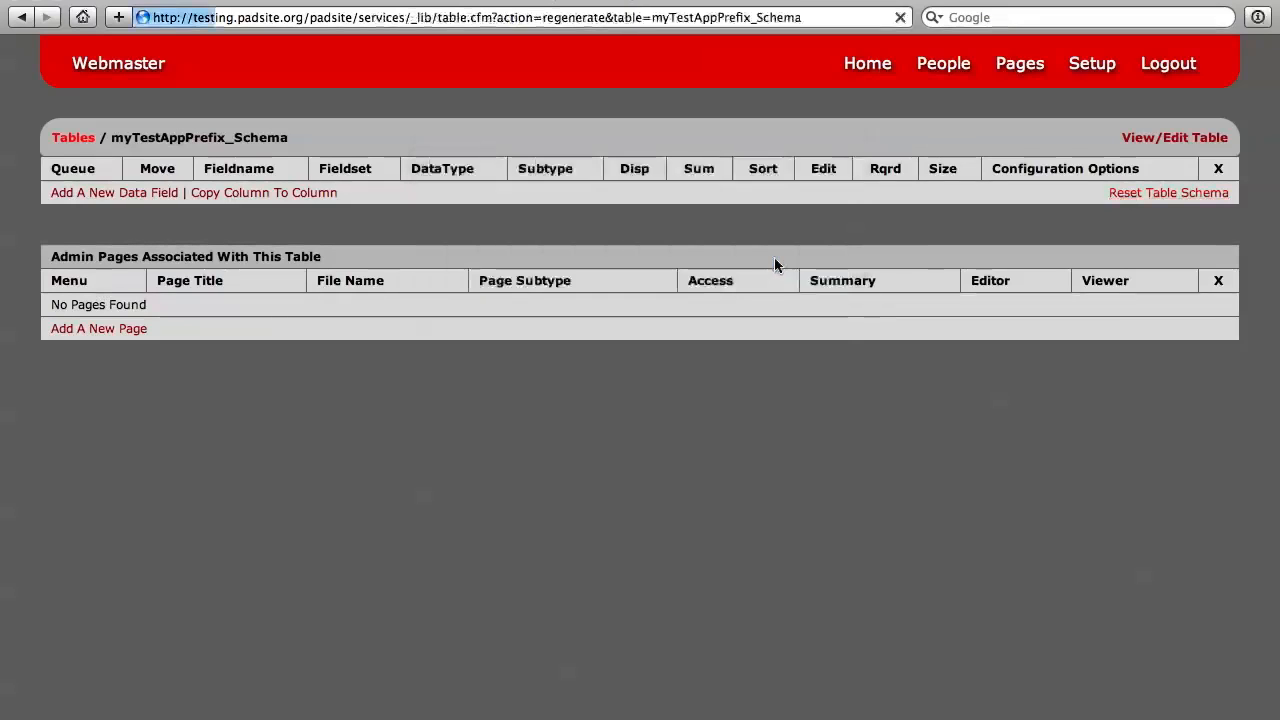
scroll(722, 334, "down", 2)
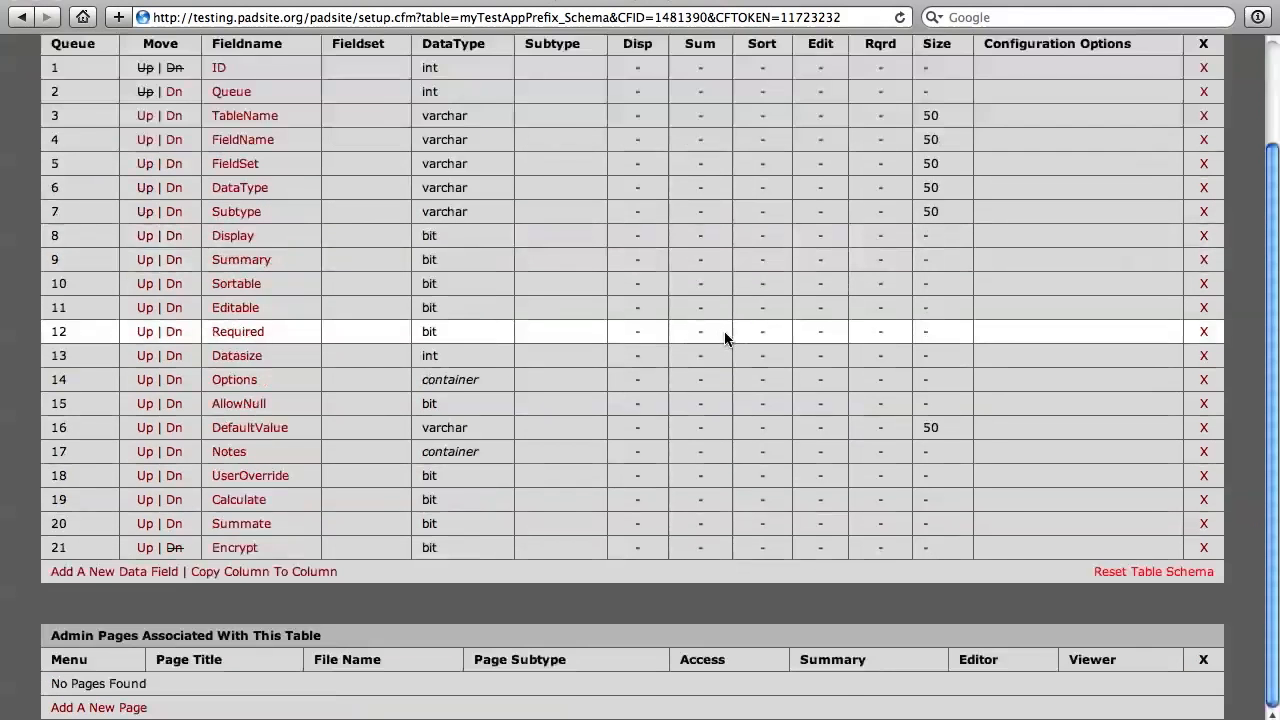
scroll(724, 331, "down", 3)
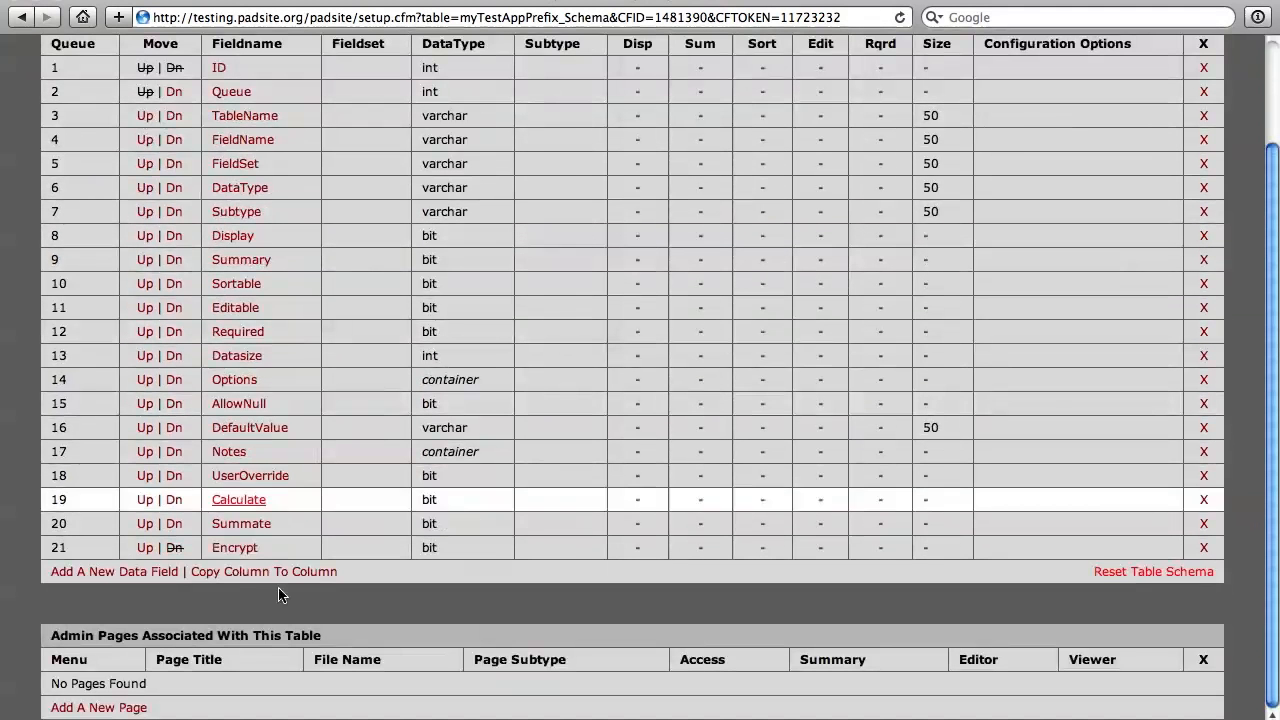
scroll(518, 537, "up", 5)
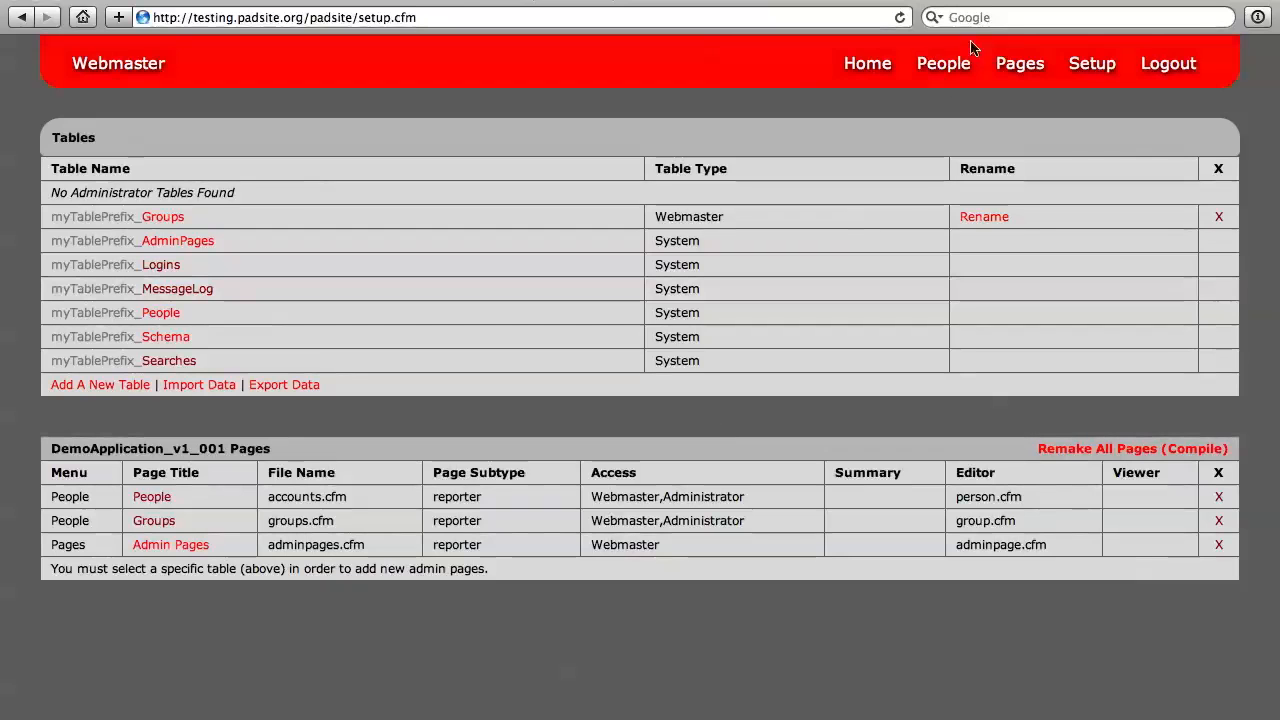
Step: Open the People list to check the webmaster's account record
left_click(945, 58)
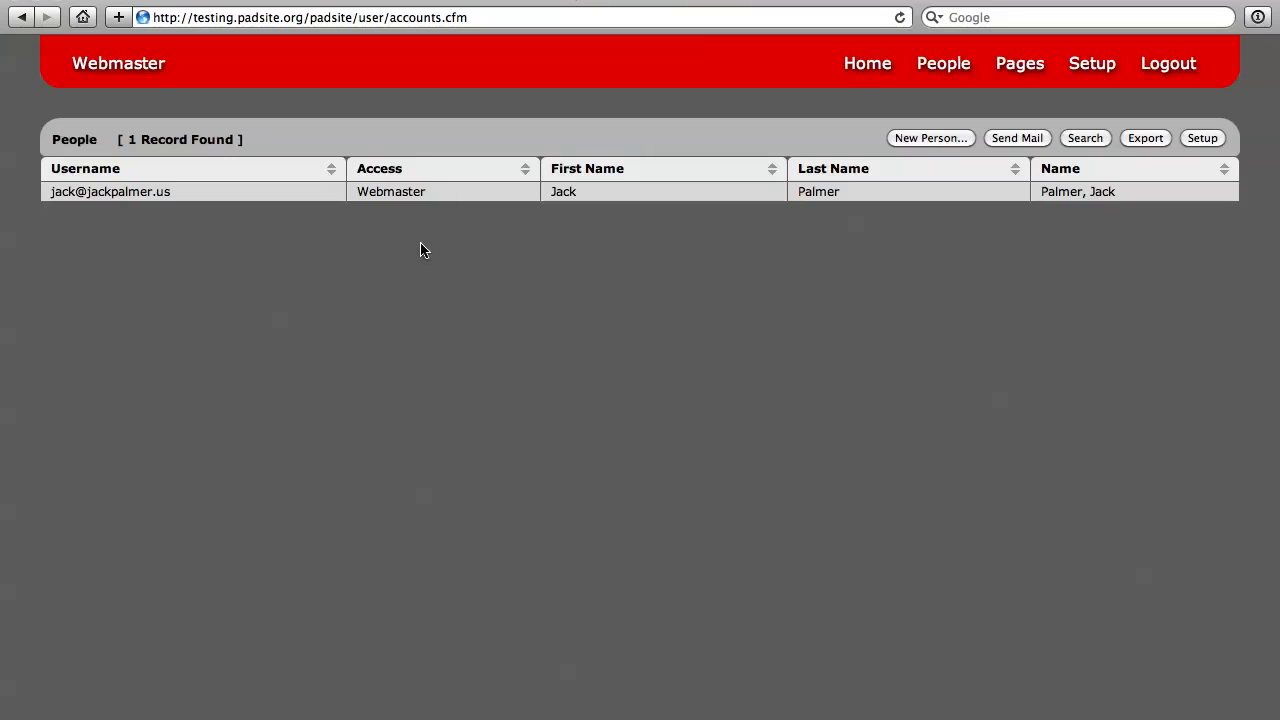
Step: Review the webmaster's account and personal details in the Edit Person window, and save and close the record
left_click(645, 203)
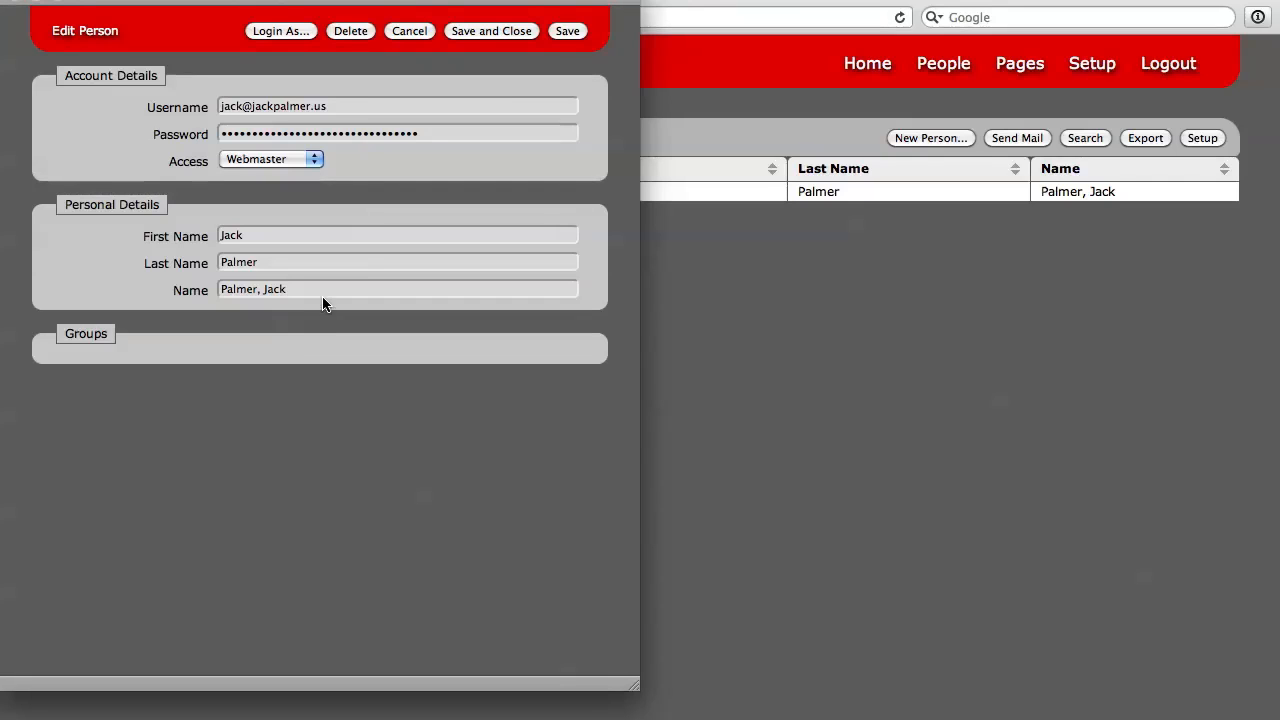
left_click(248, 236)
left_click(510, 32)
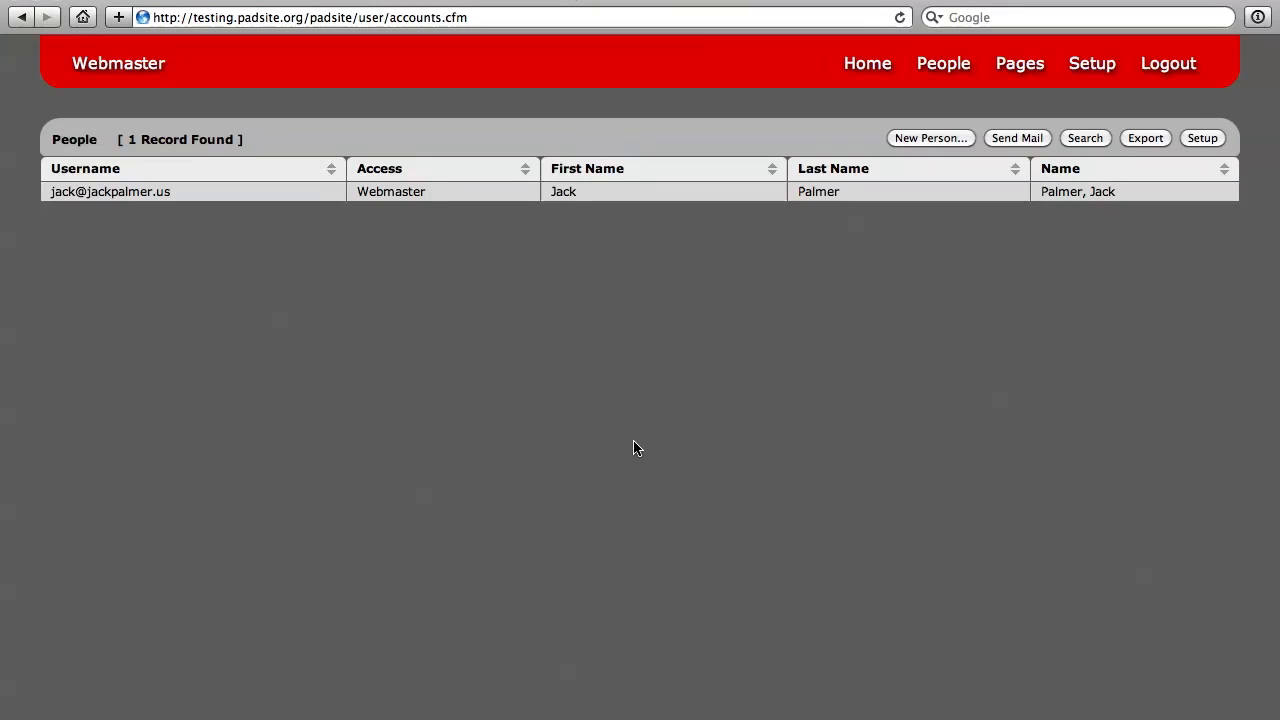
Step: Create a new table named Products in Setup, leaving it as Not Related and without display fields
left_click(1093, 63)
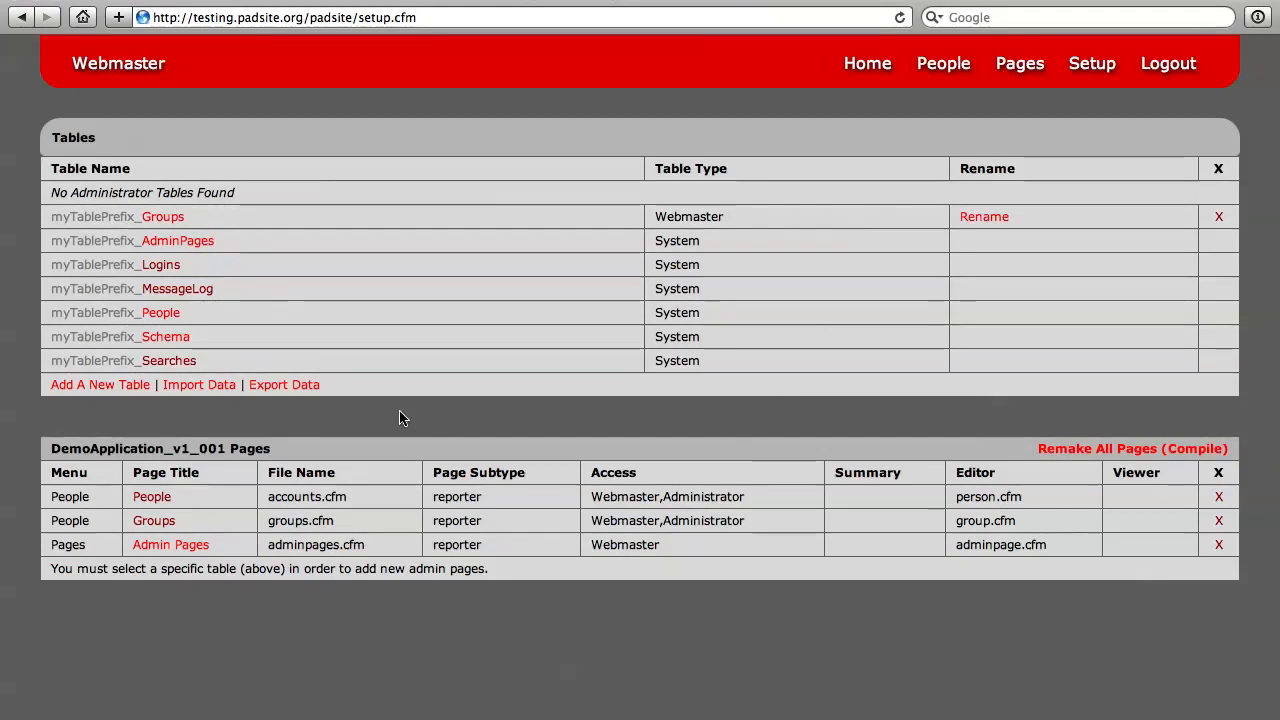
left_click(100, 385)
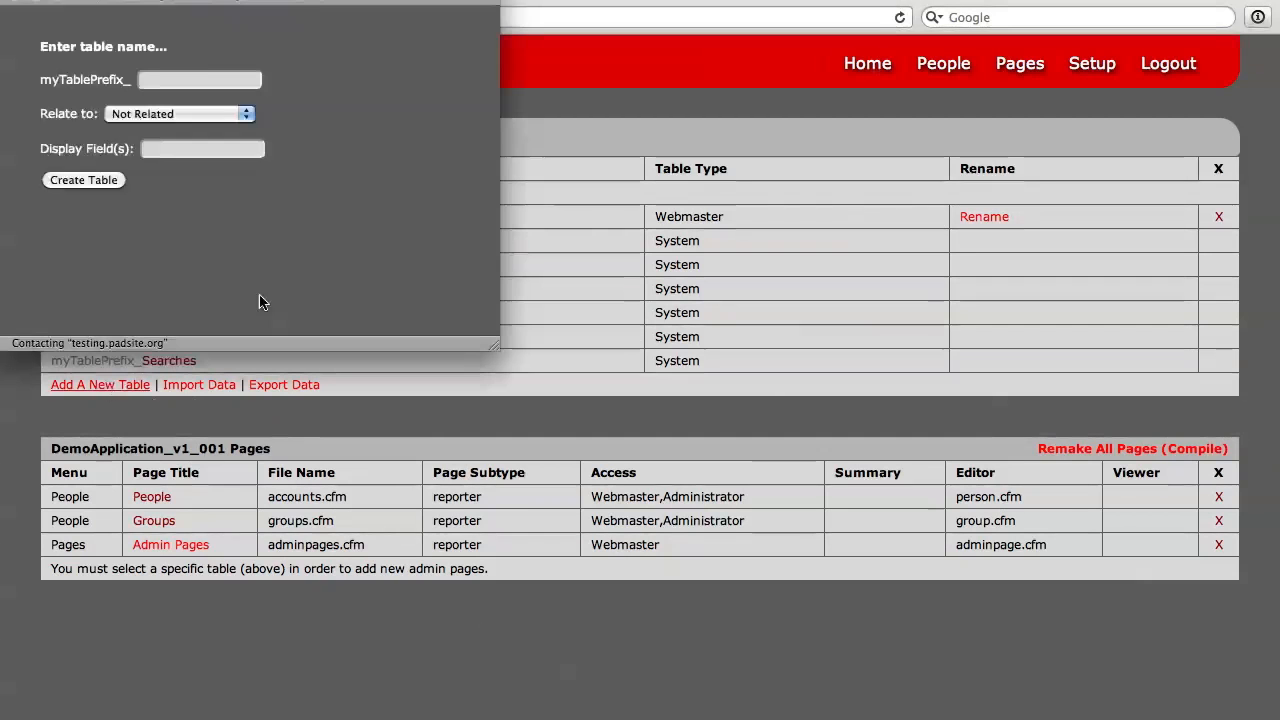
left_click(199, 79)
type("P")
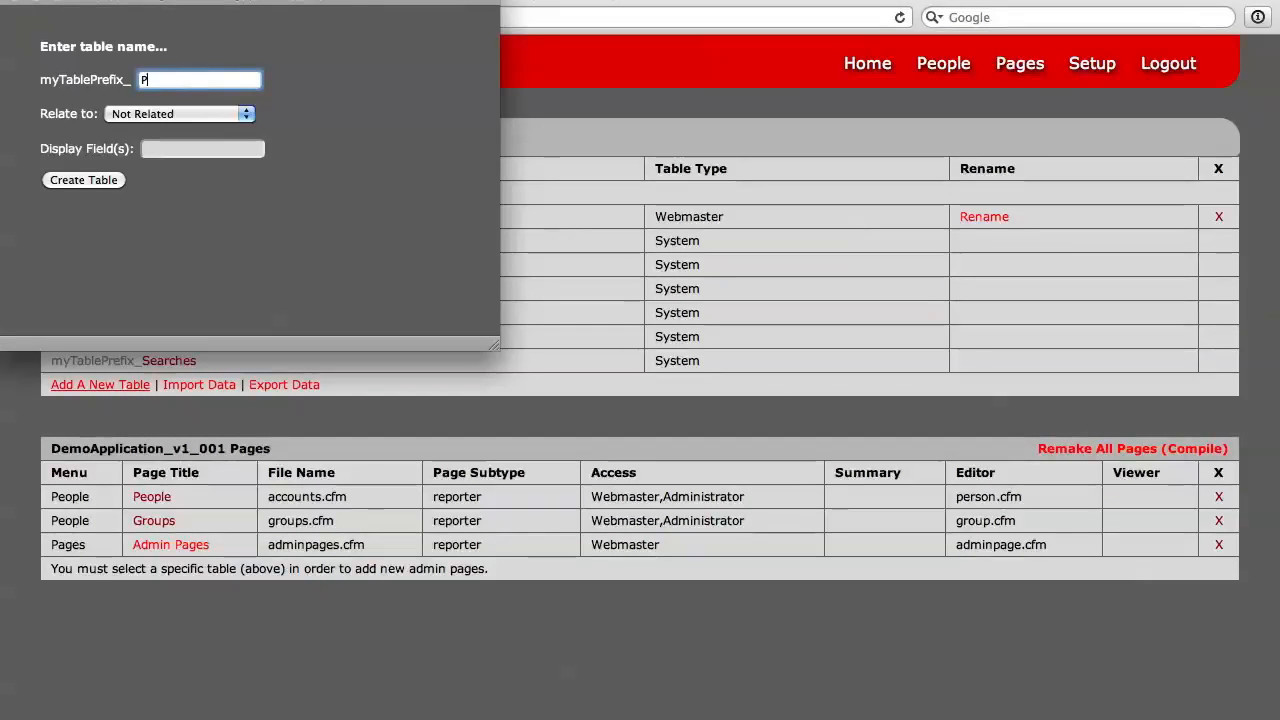
type("roducts")
left_click(183, 113)
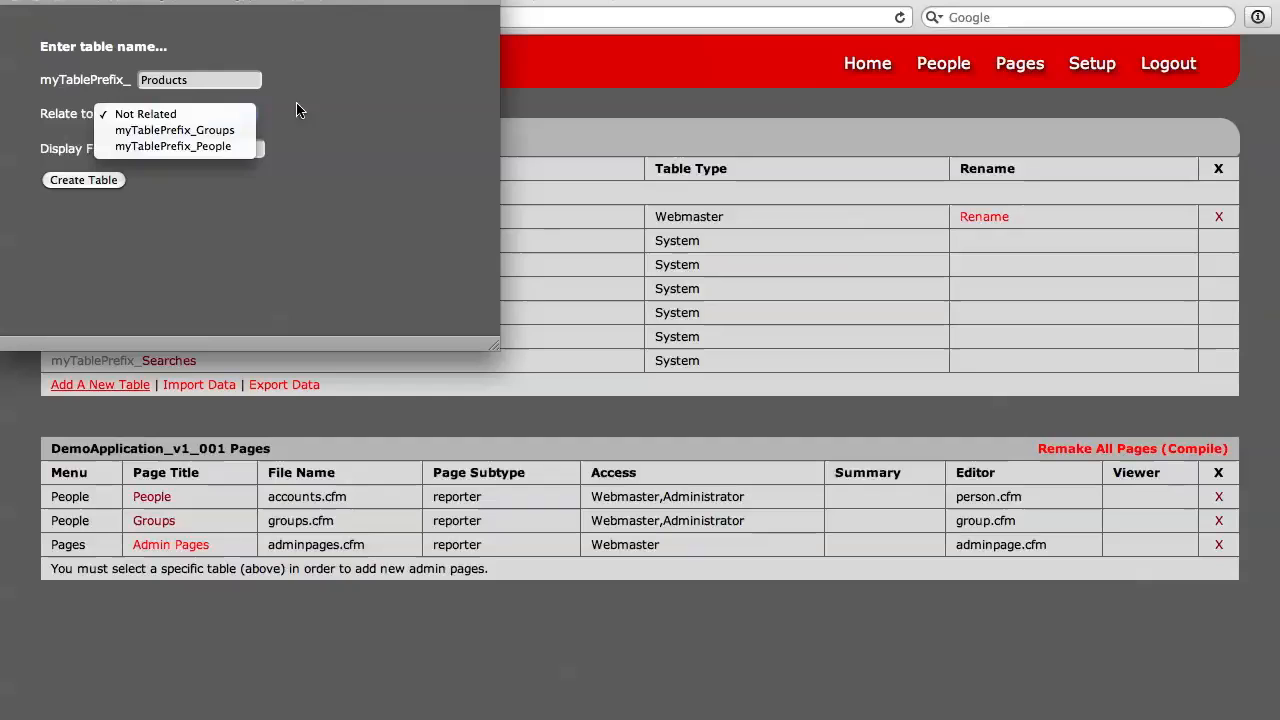
left_click(340, 119)
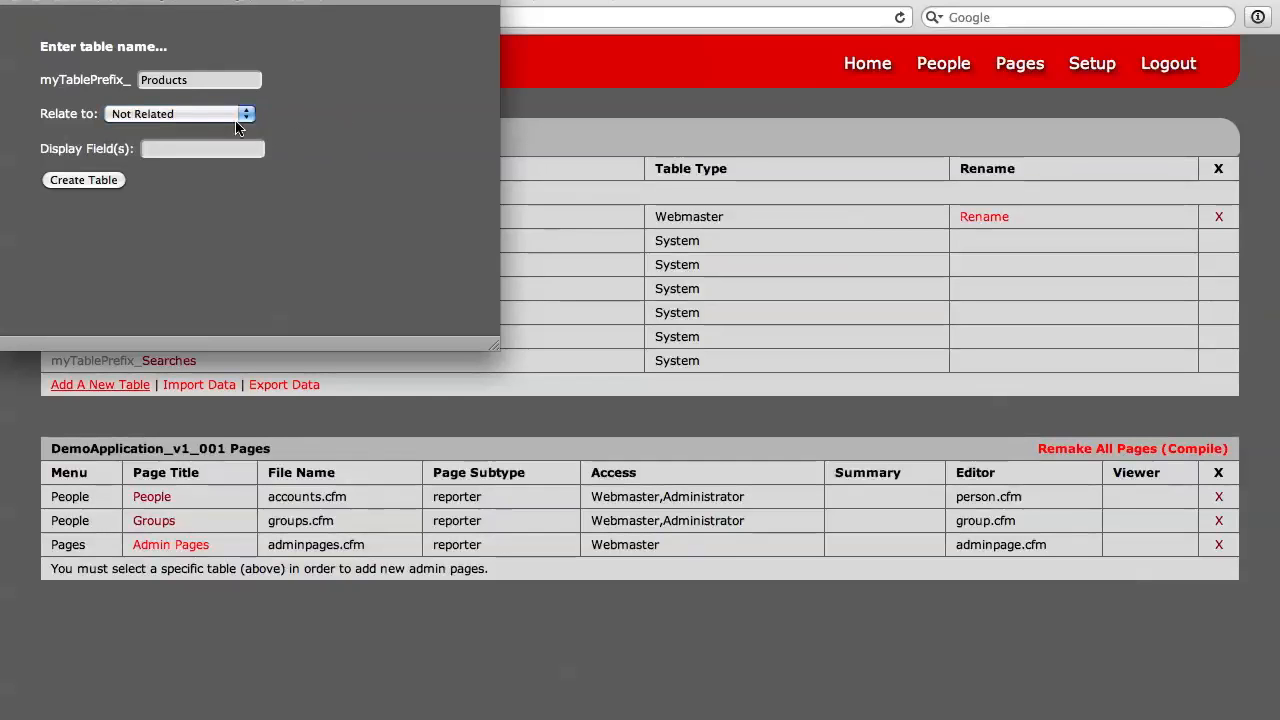
left_click(84, 181)
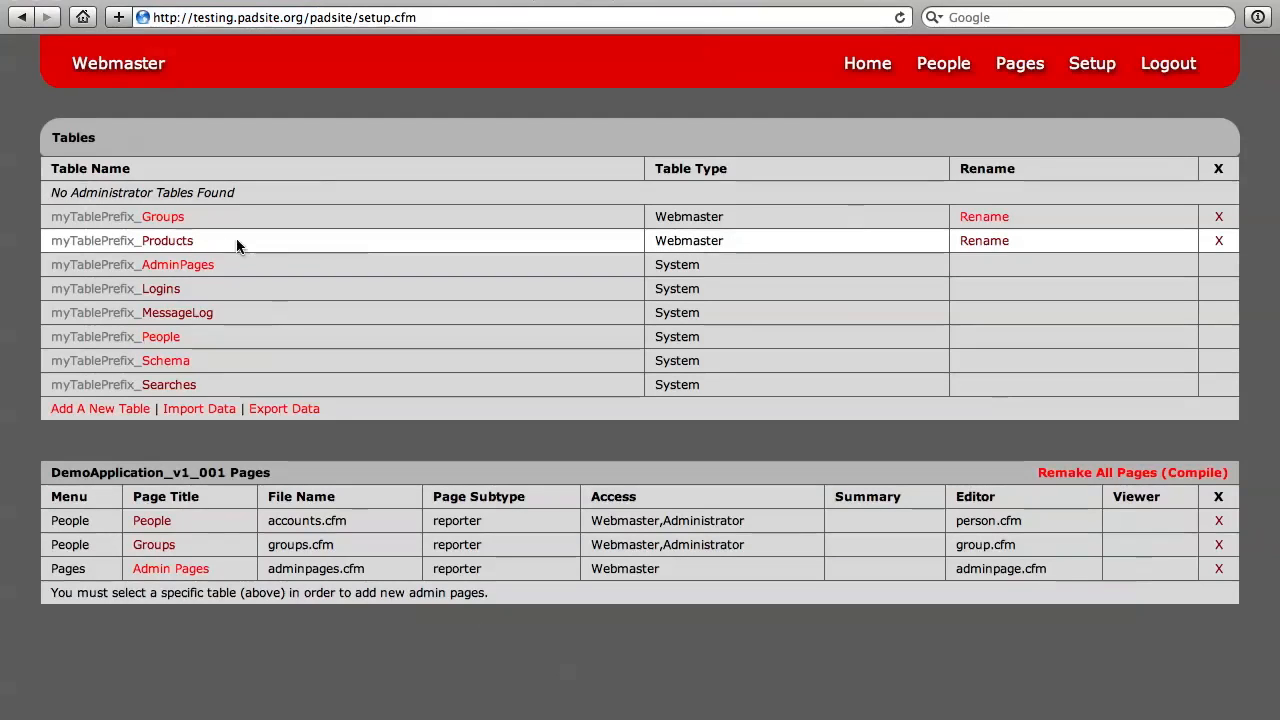
Step: Add a varchar data field named ProductName to the Products table, allowing nulls
left_click(168, 241)
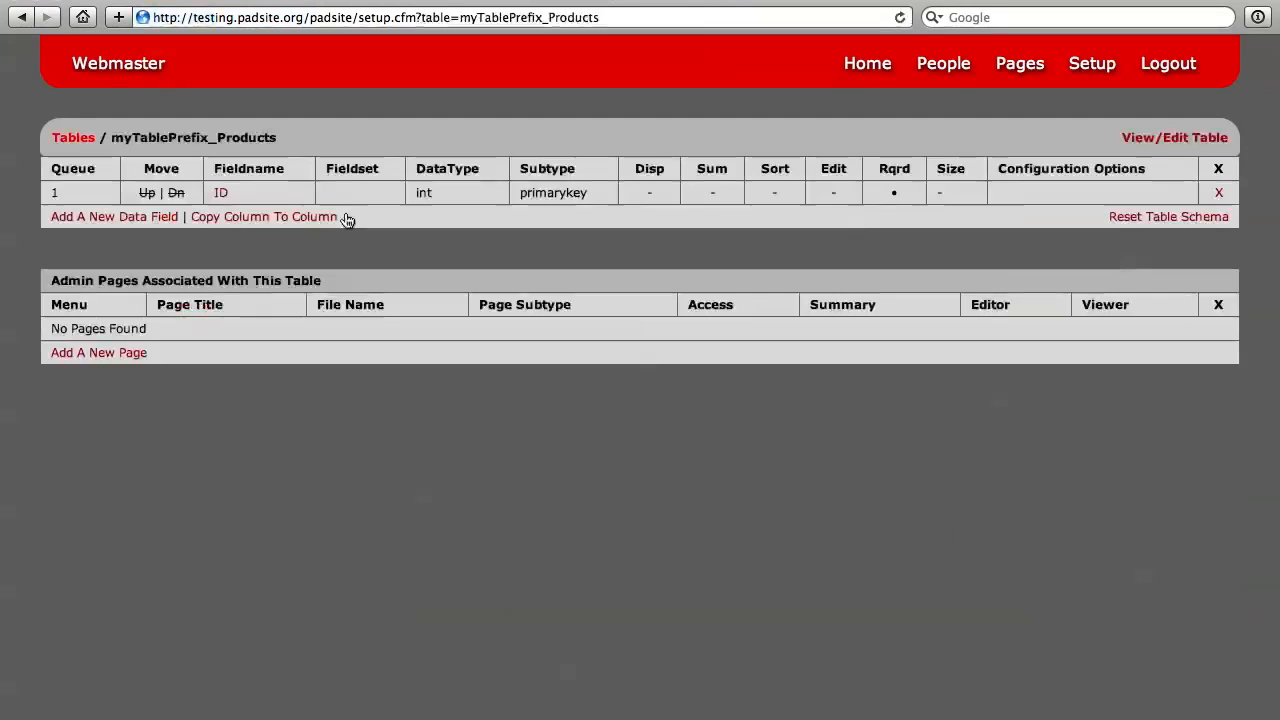
left_click(143, 217)
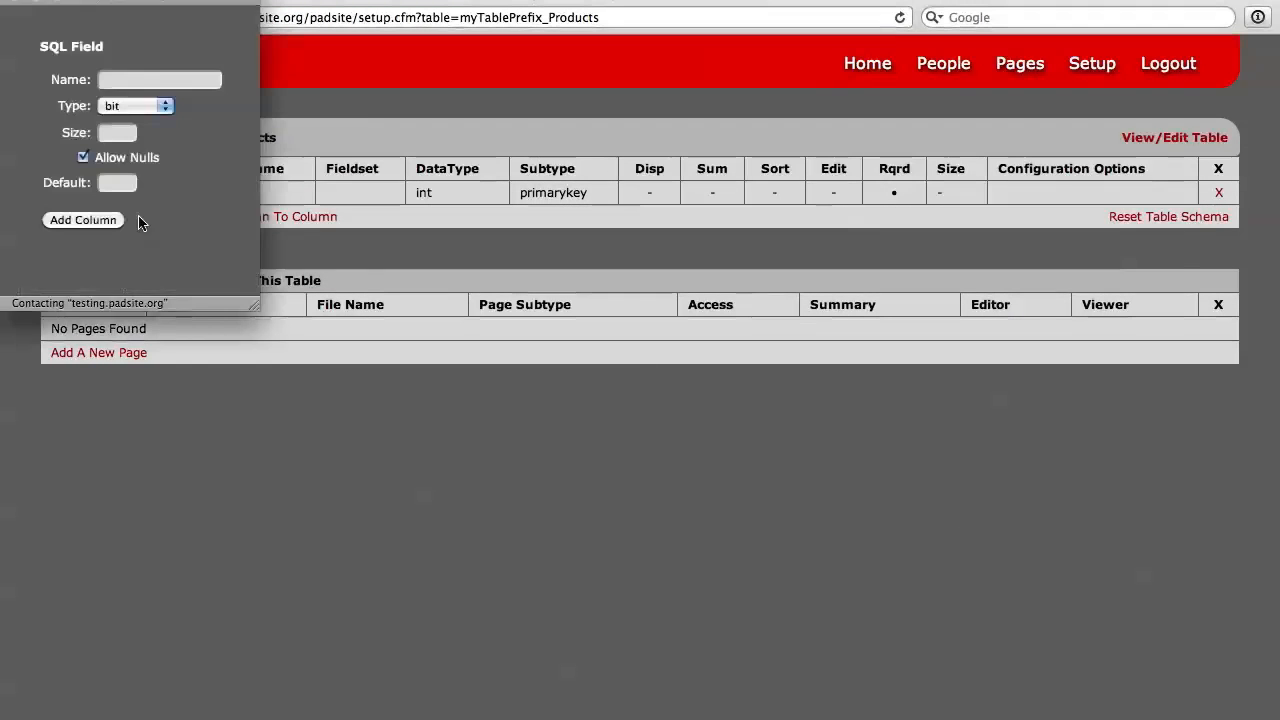
left_click(144, 78)
type("Prod")
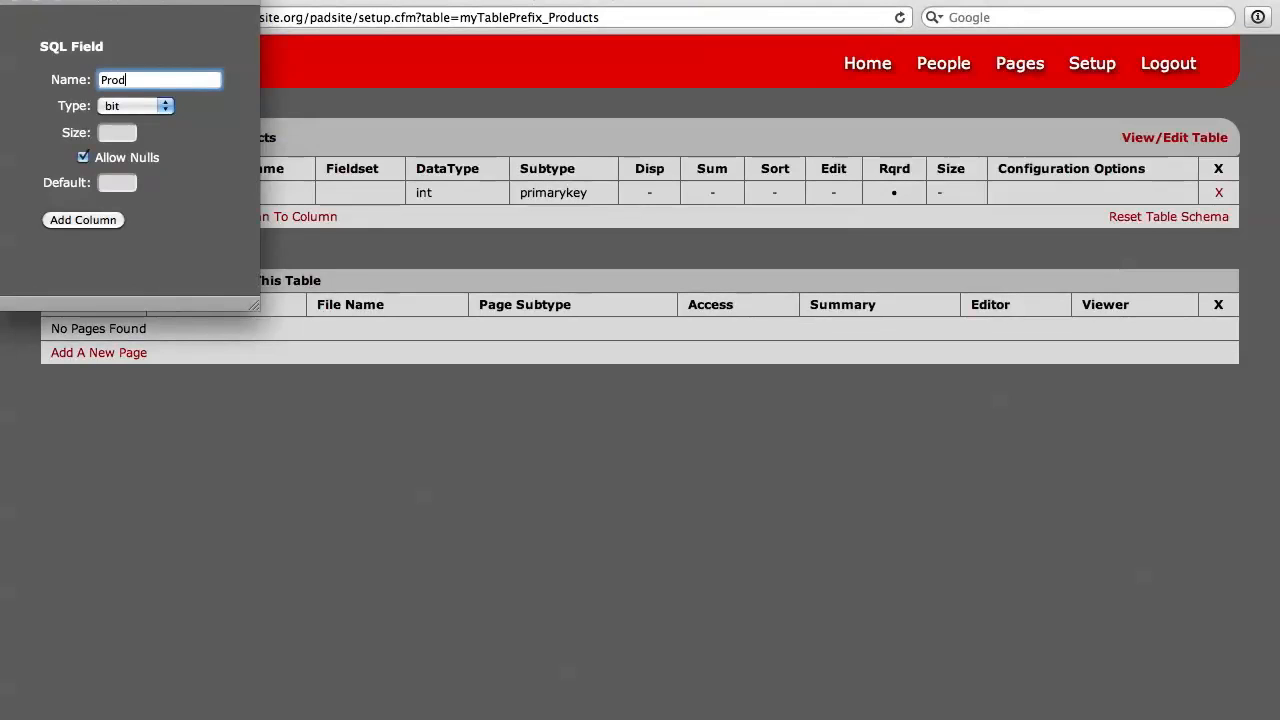
type("uctName")
left_click(136, 112)
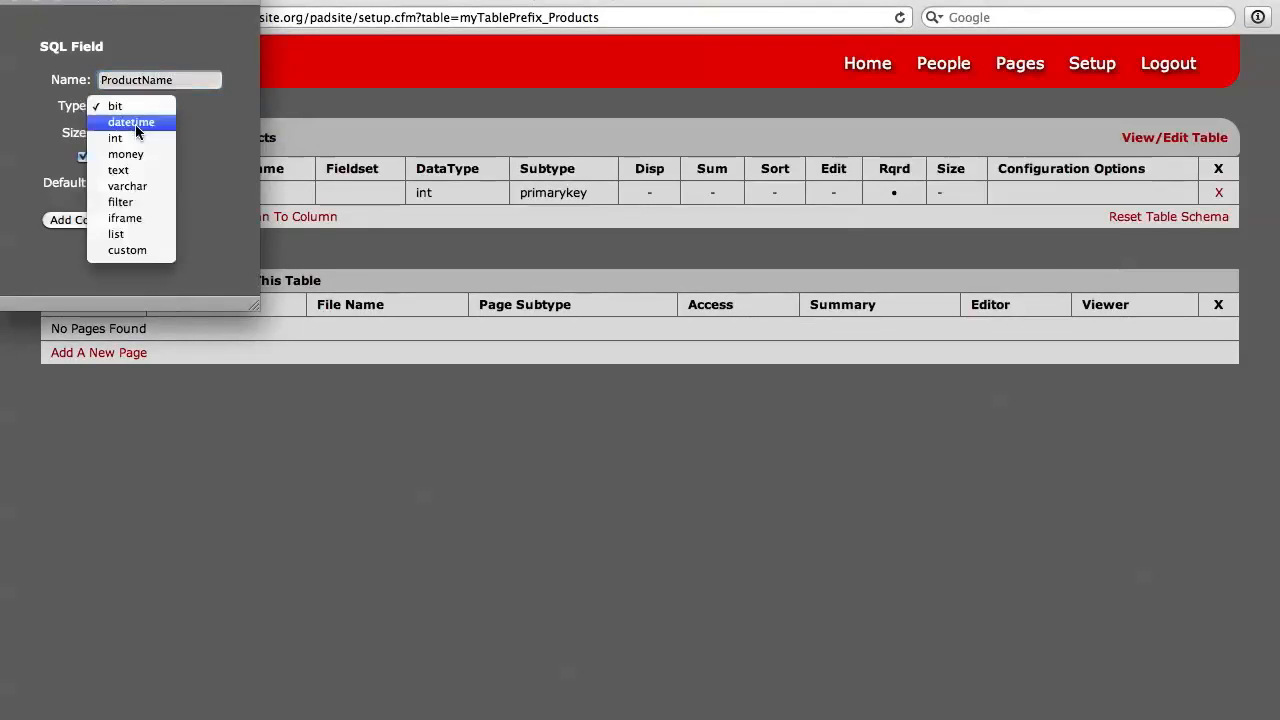
left_click(125, 187)
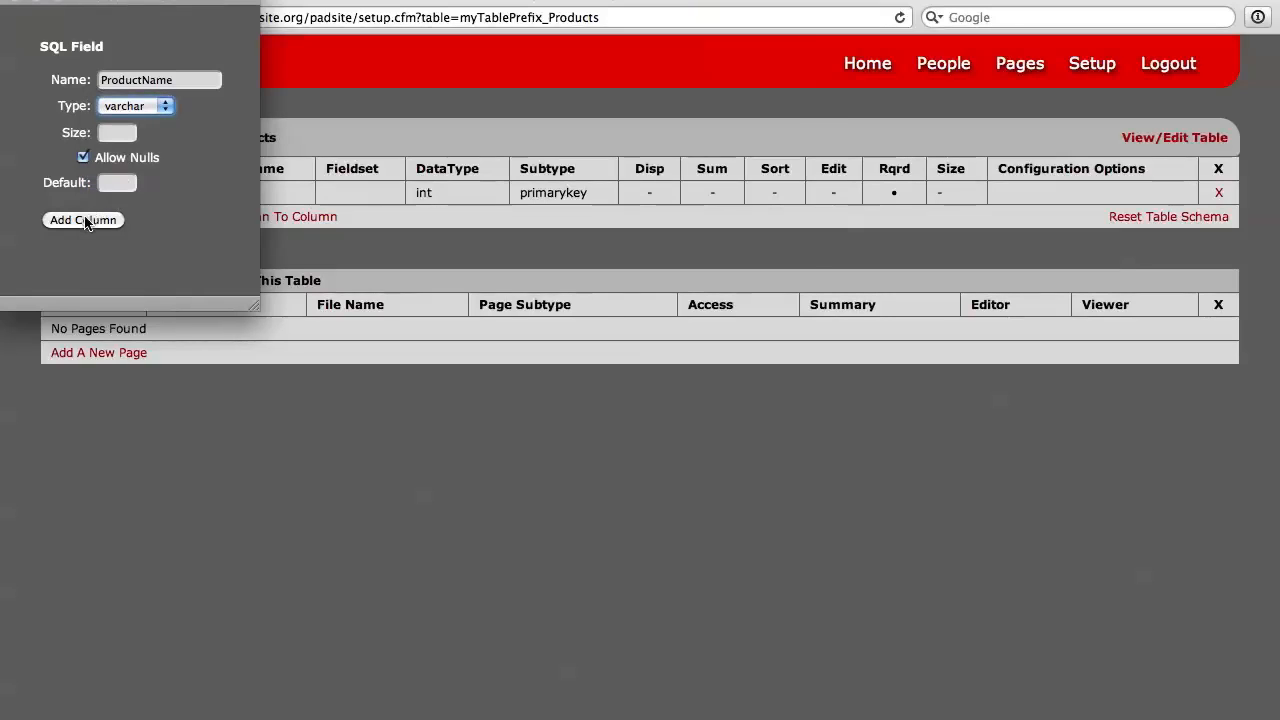
left_click(95, 219)
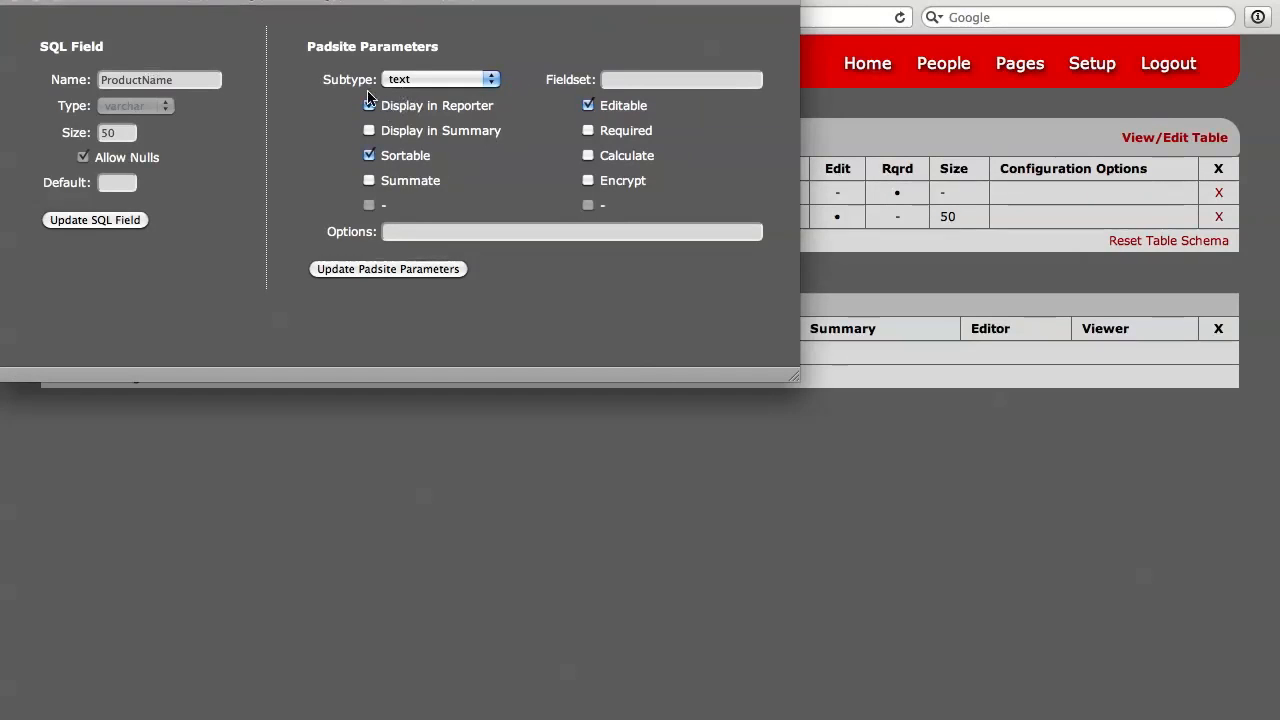
Step: Keep the ProductName field's subtype as text, assign it to the fieldset Product Details and update its Padsite parameters
left_click(474, 88)
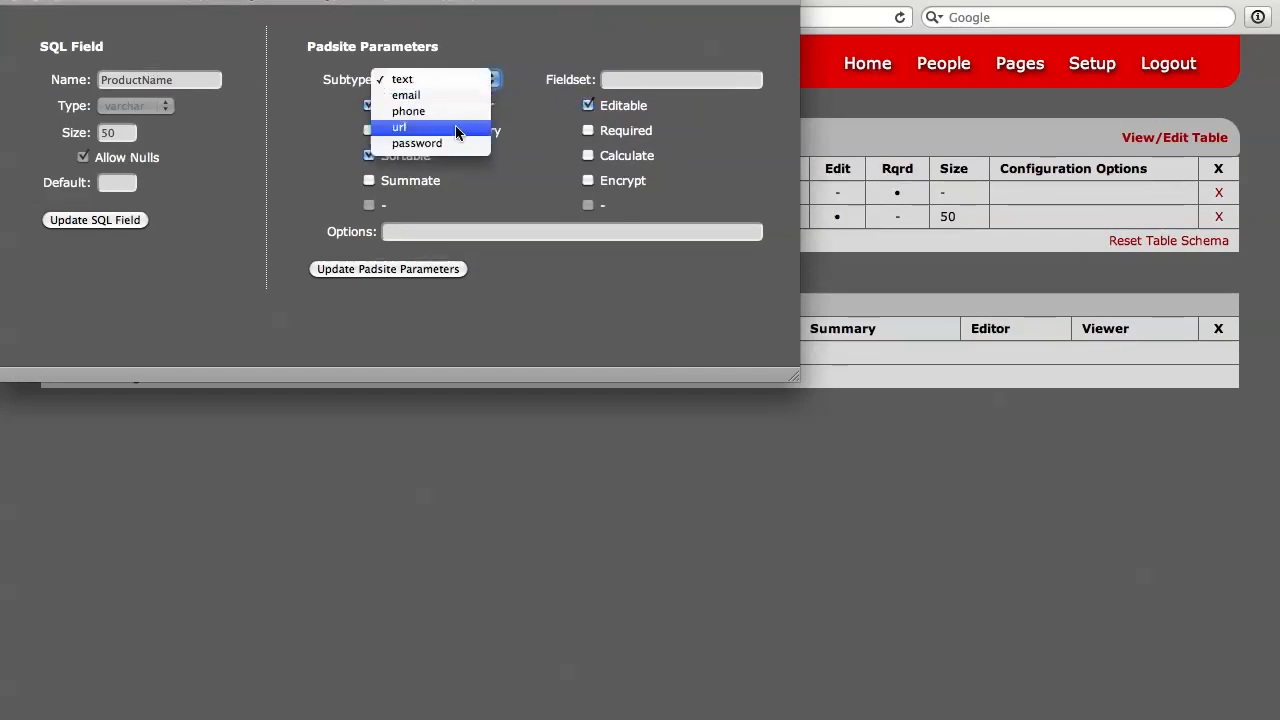
left_click(490, 38)
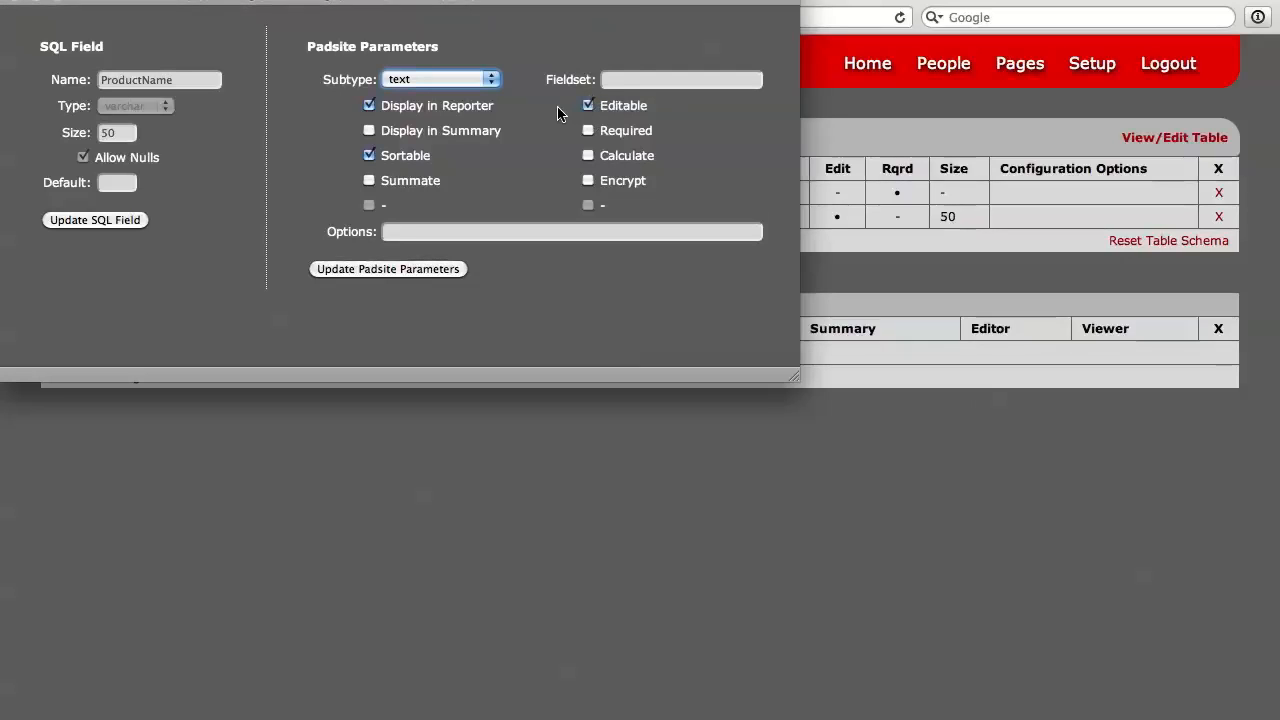
left_click(496, 262)
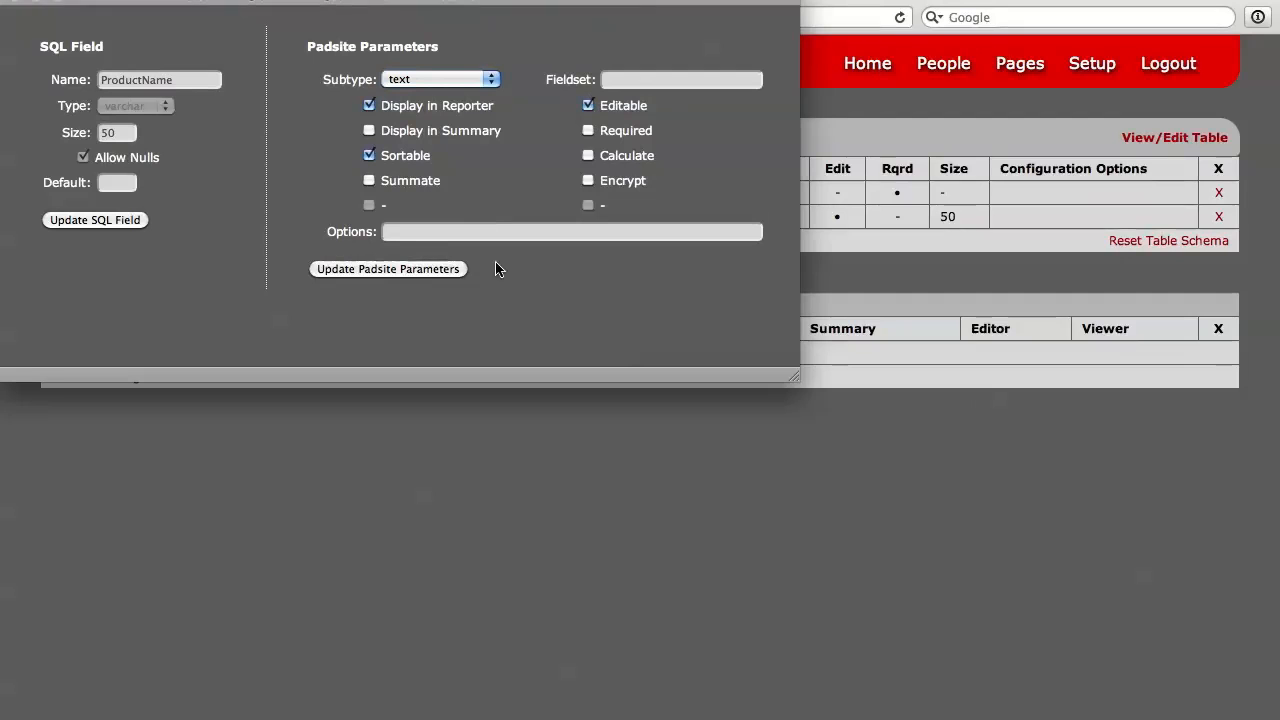
left_click(637, 78)
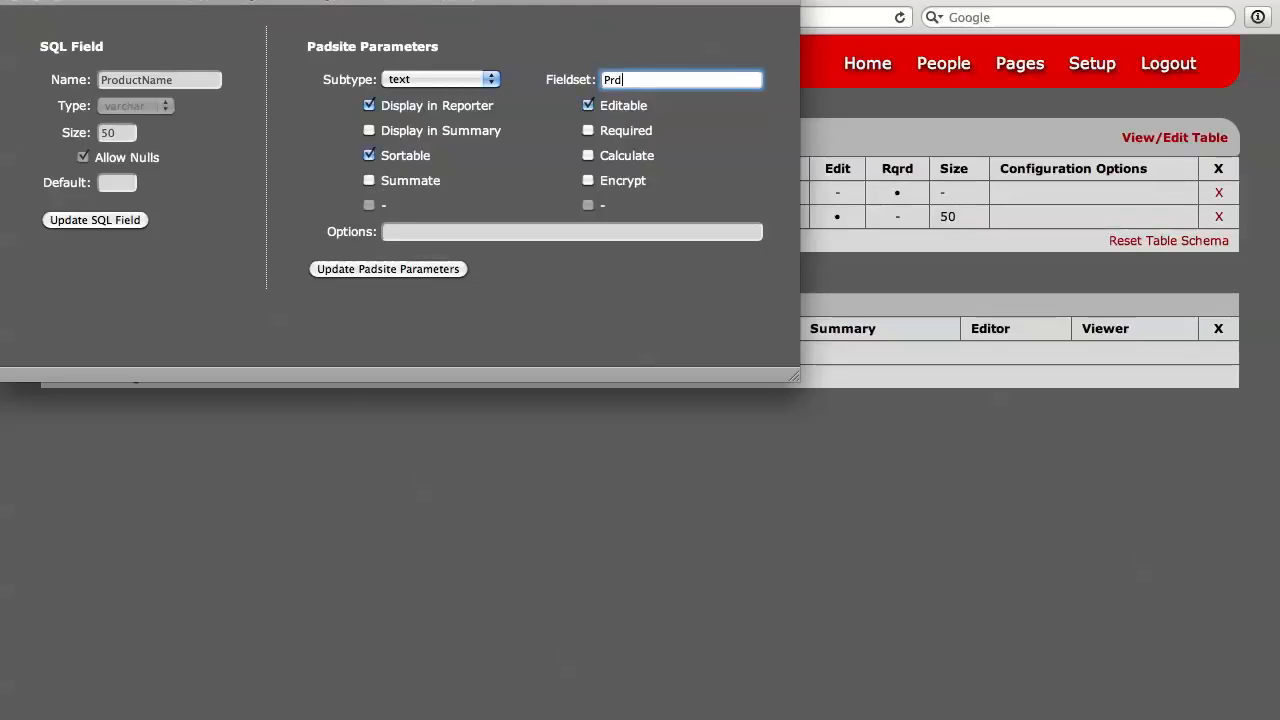
type("Product Details")
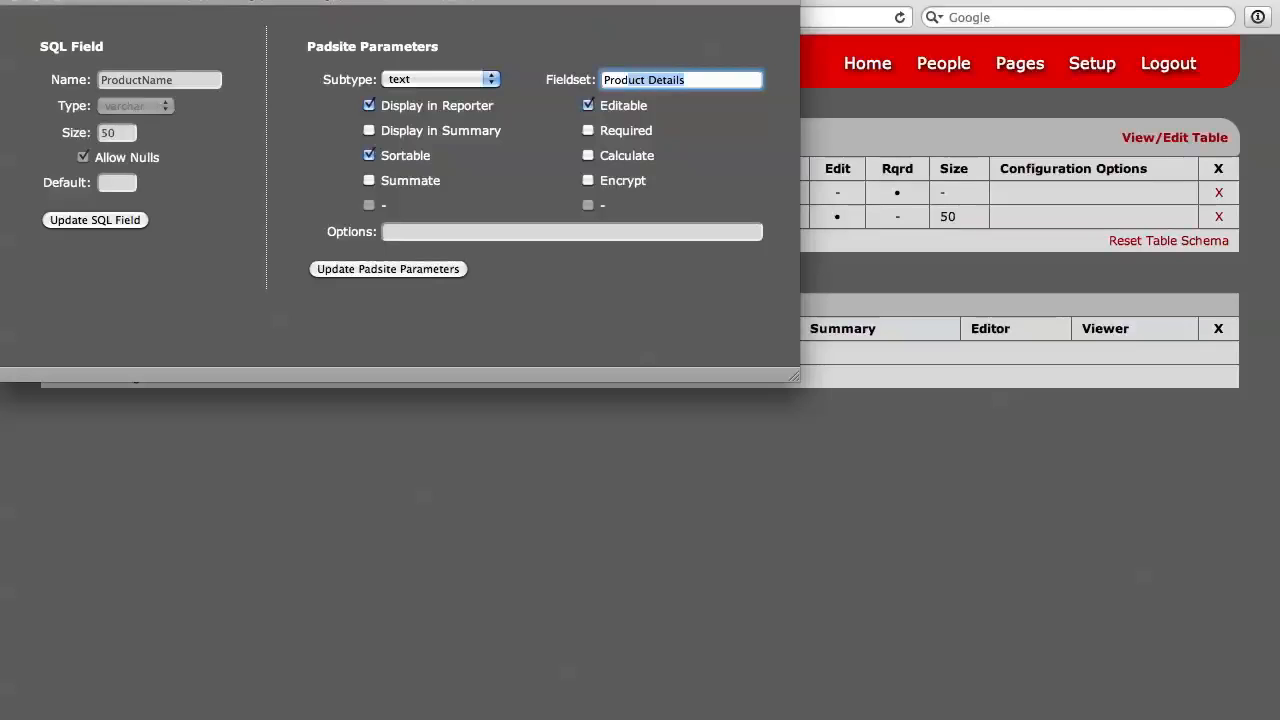
key("Right")
left_click(369, 272)
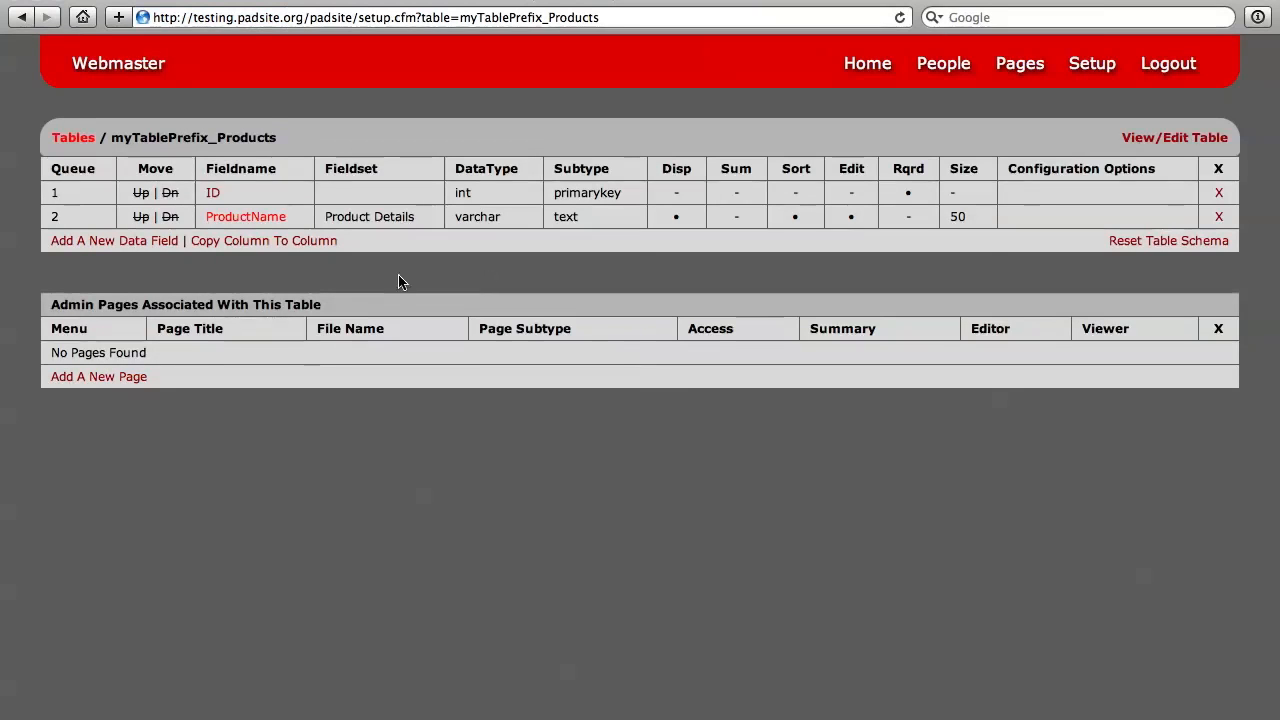
Step: Add a data field named Description with type text to the Products table, allowing nulls
left_click(138, 241)
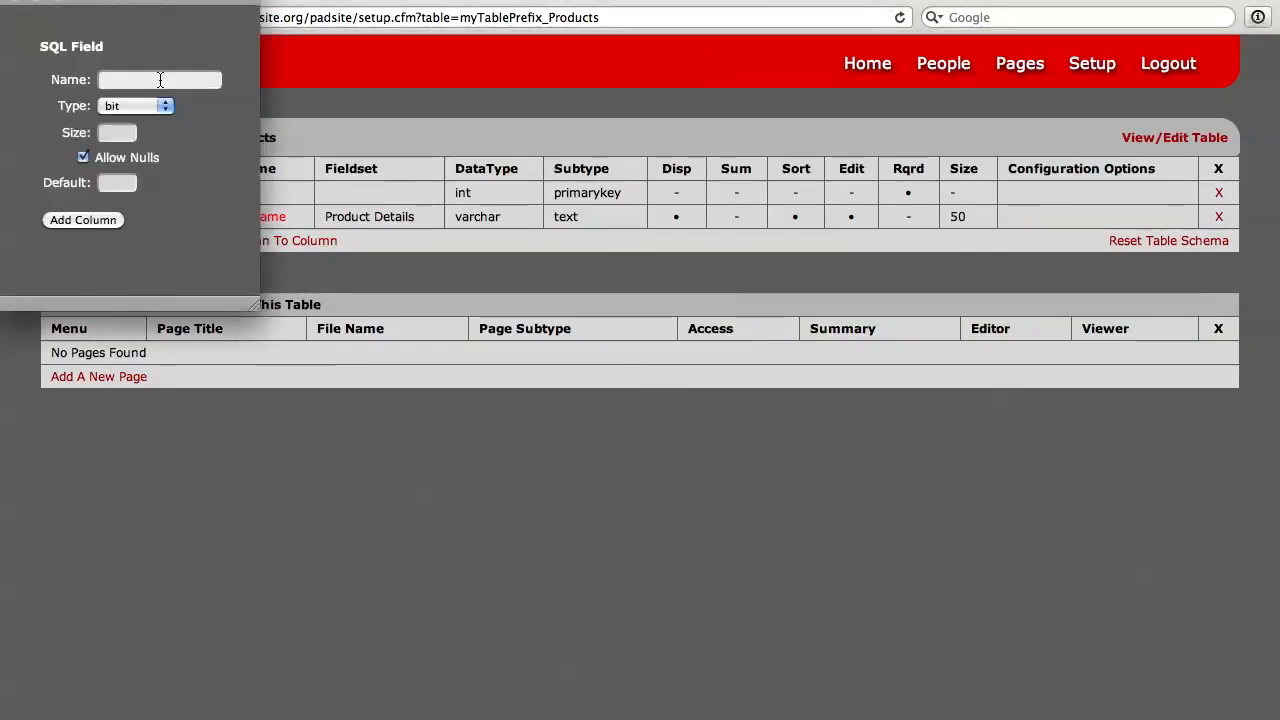
left_click(160, 80)
type("De")
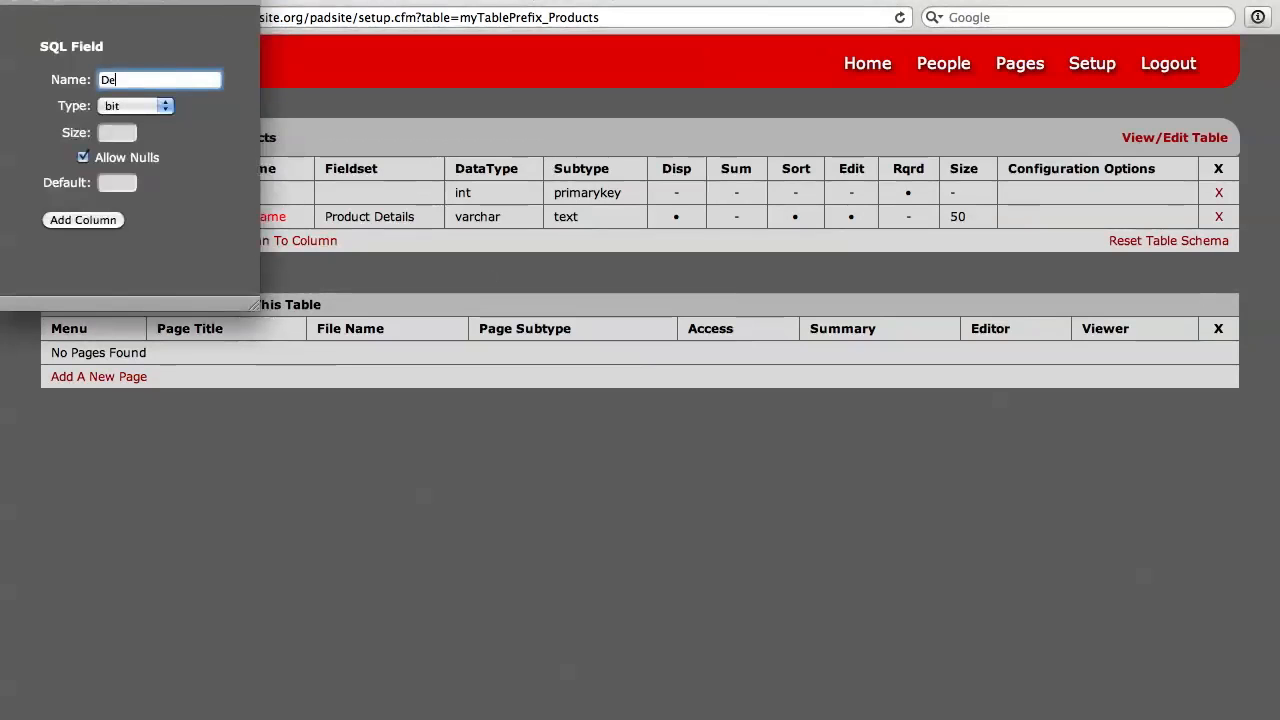
type("scription")
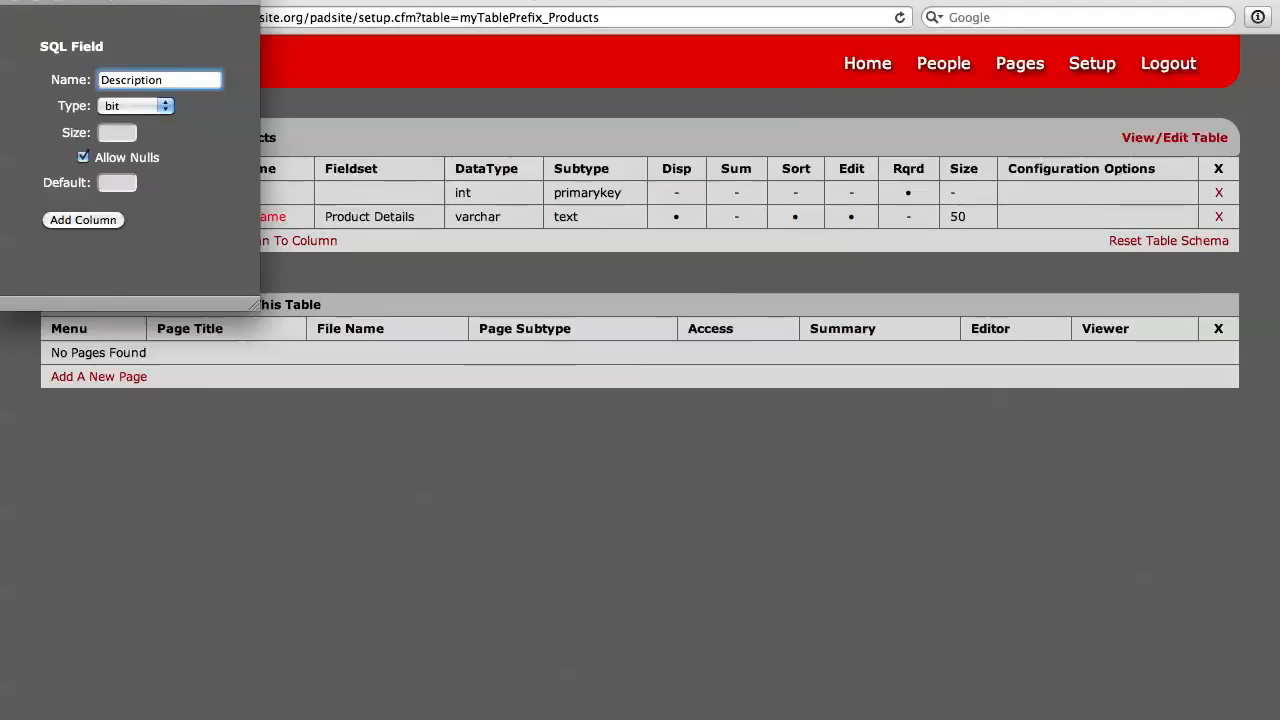
left_click(155, 107)
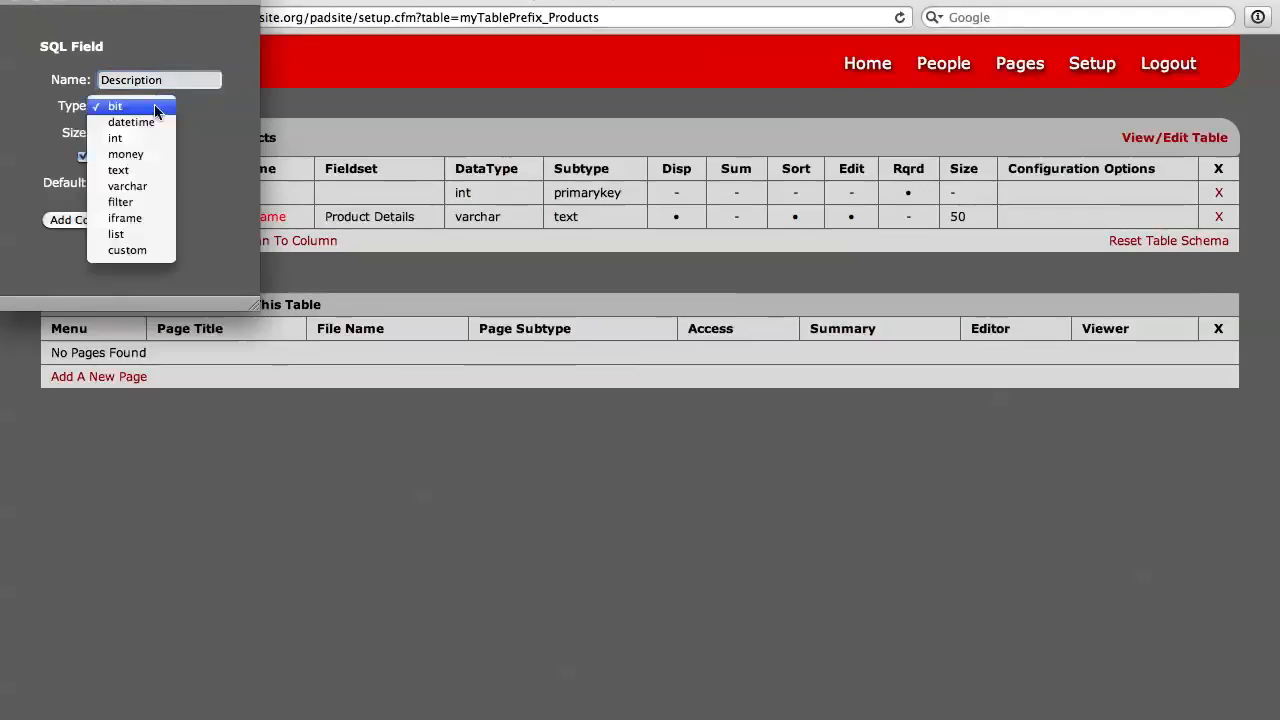
left_click(138, 171)
left_click(84, 219)
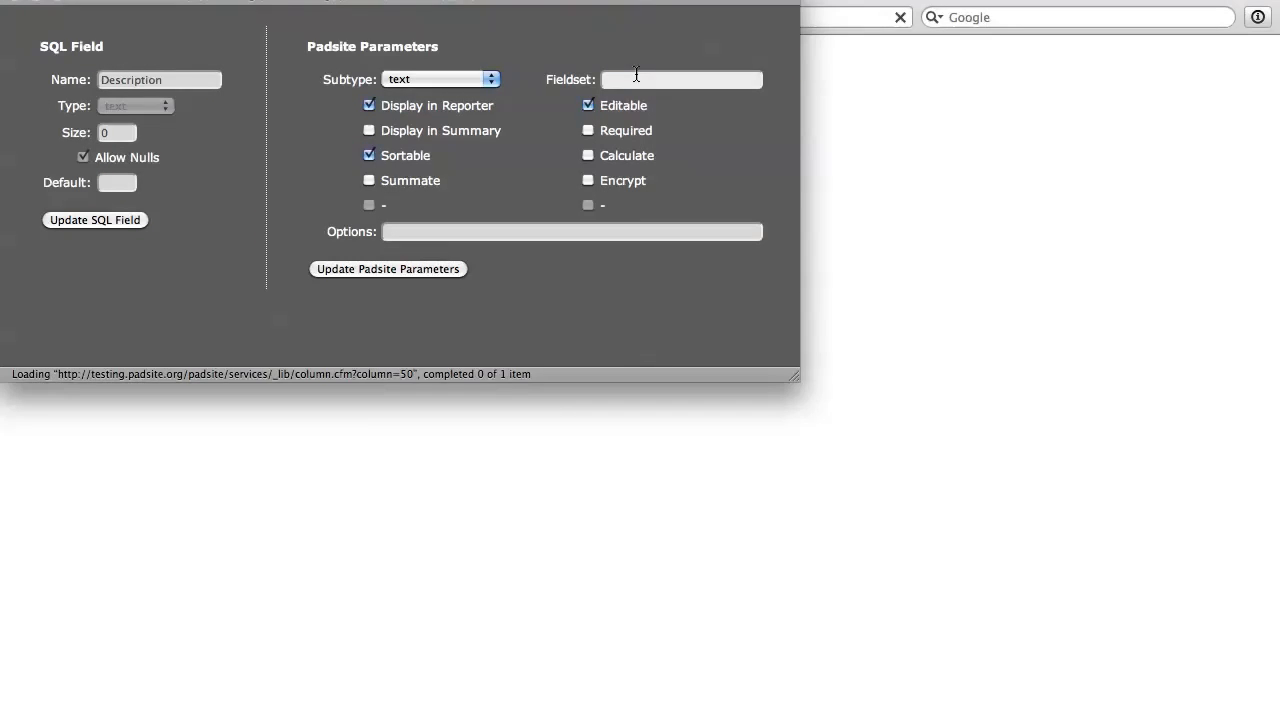
Step: Assign the Description field to the Product Details fieldset, turn off Sortable and update its Padsite parameters
left_click(635, 78)
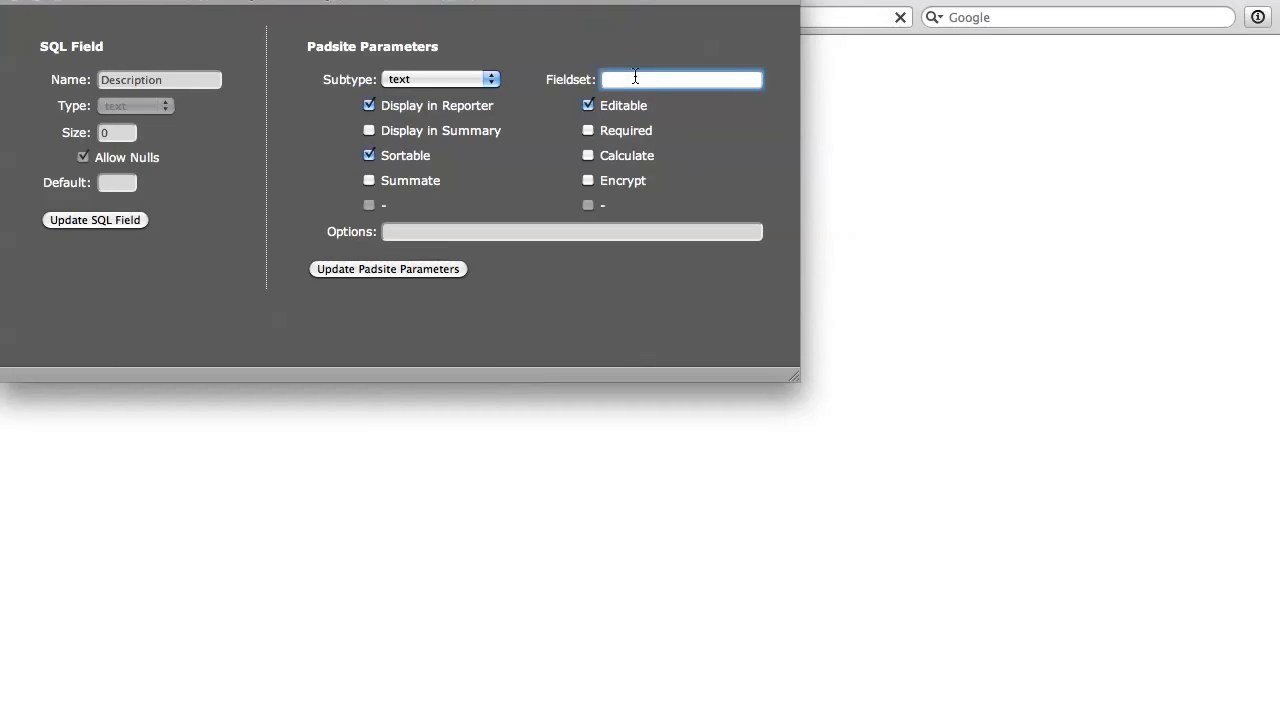
type("Product Details")
key("Return")
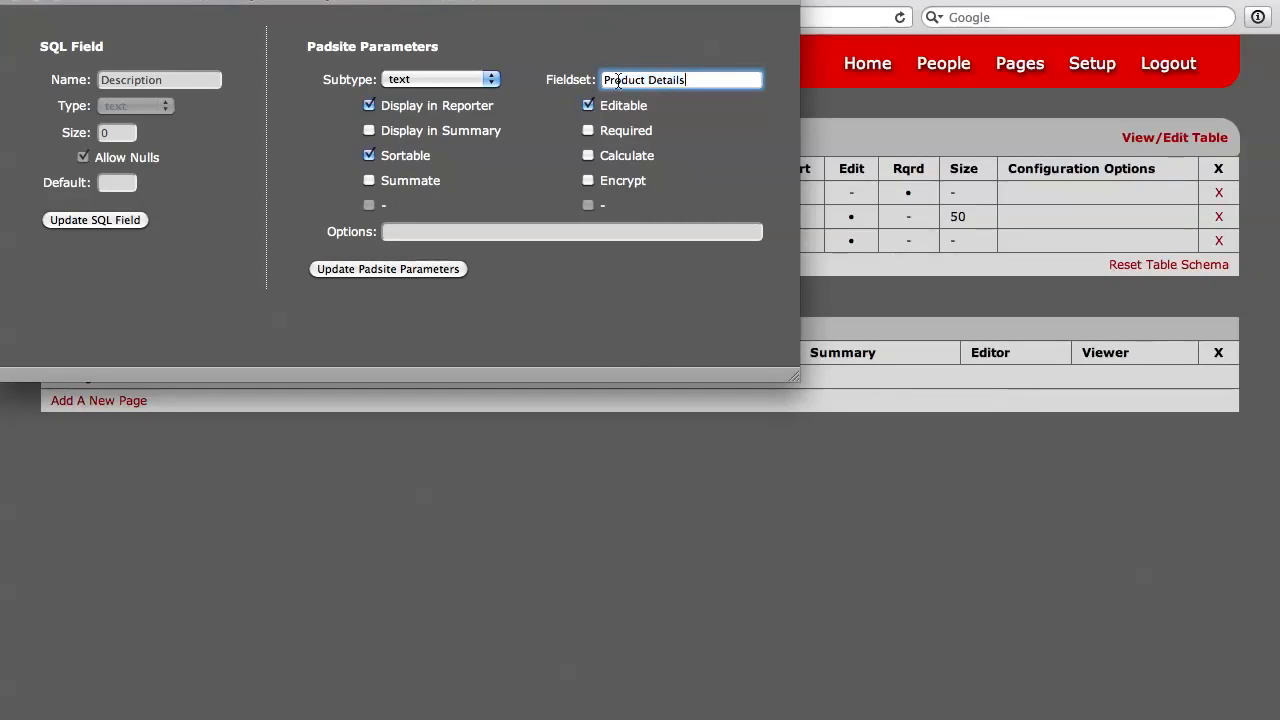
left_click(369, 155)
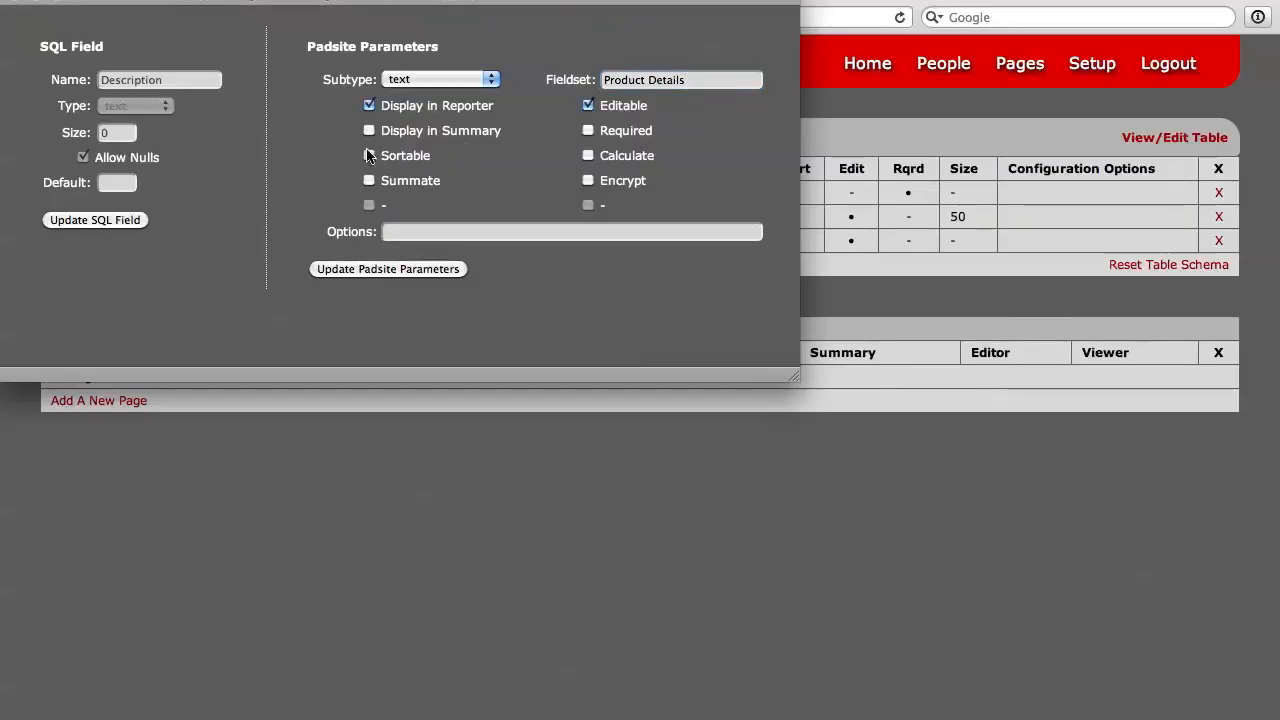
left_click(376, 271)
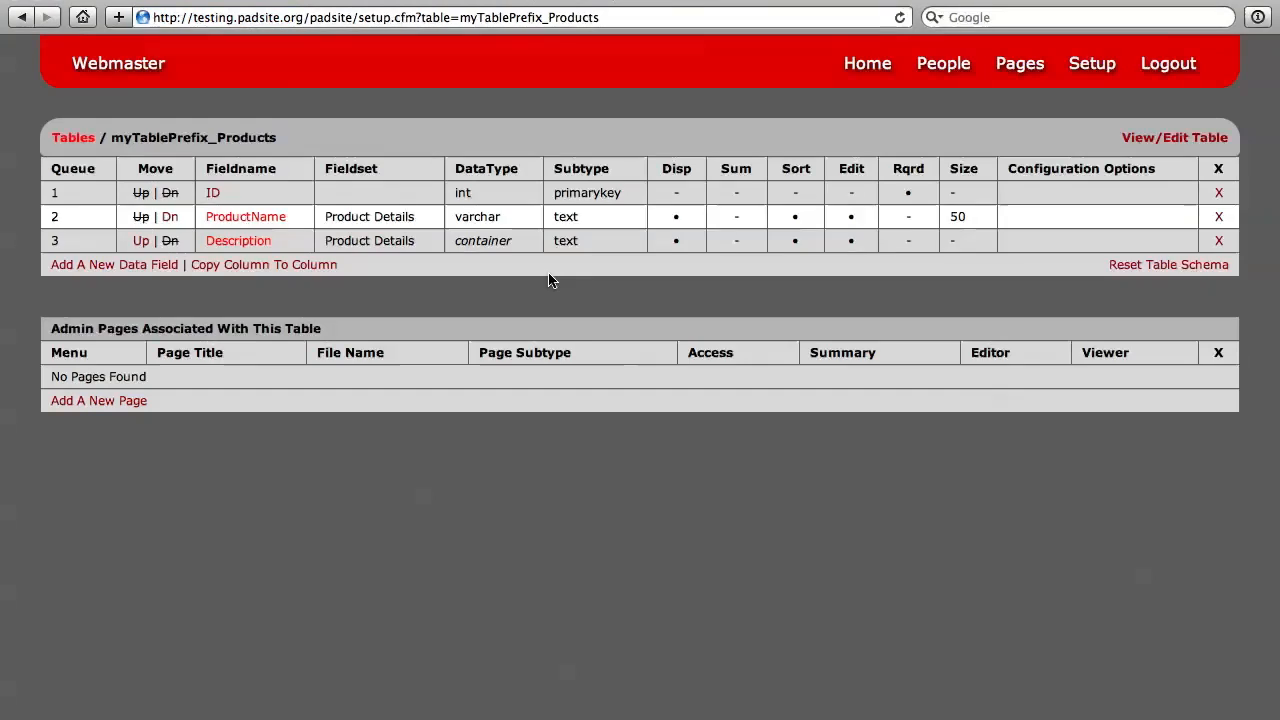
Step: Add a data field named Price with type money to the Products table, allowing nulls
left_click(137, 265)
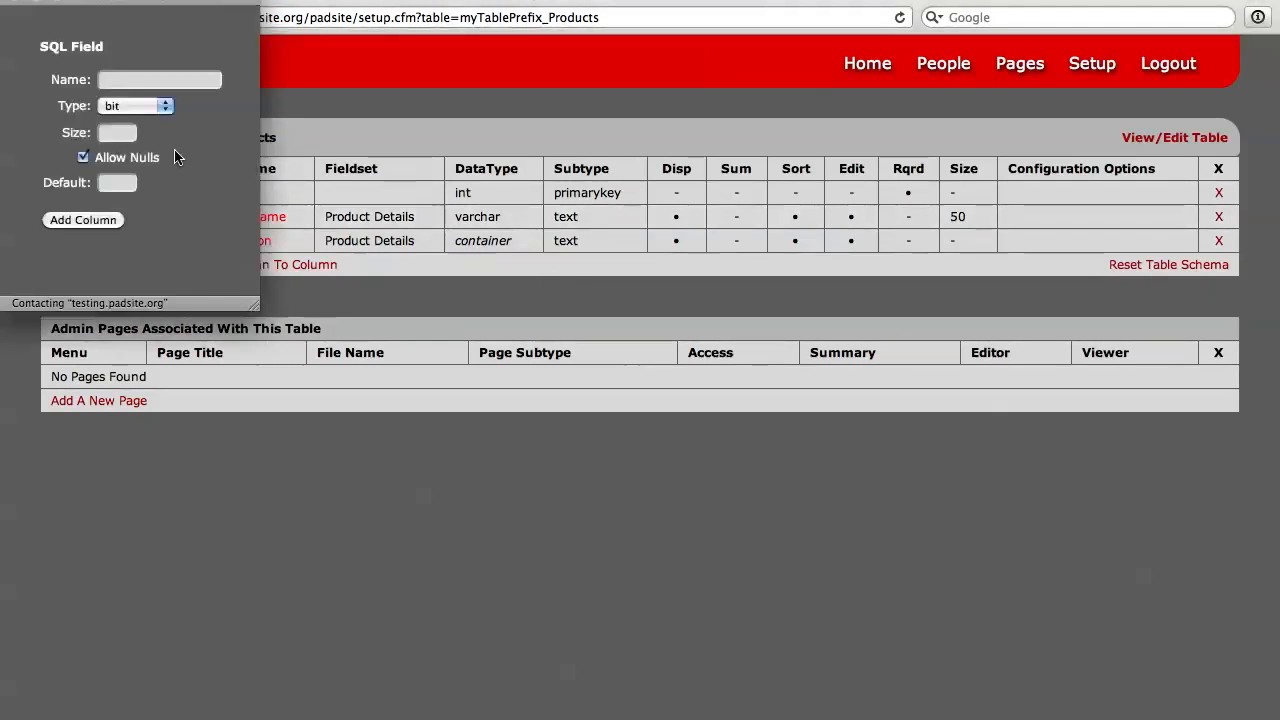
left_click(142, 80)
type("Price")
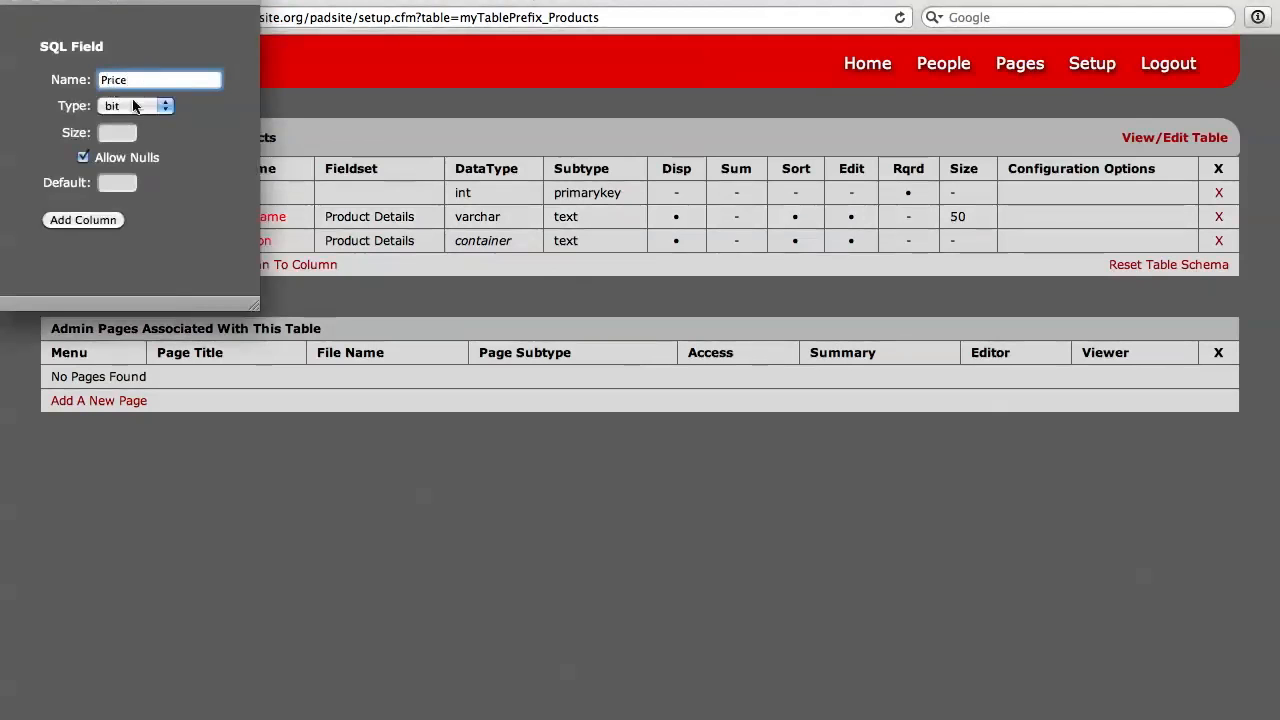
left_click(133, 106)
left_click(141, 157)
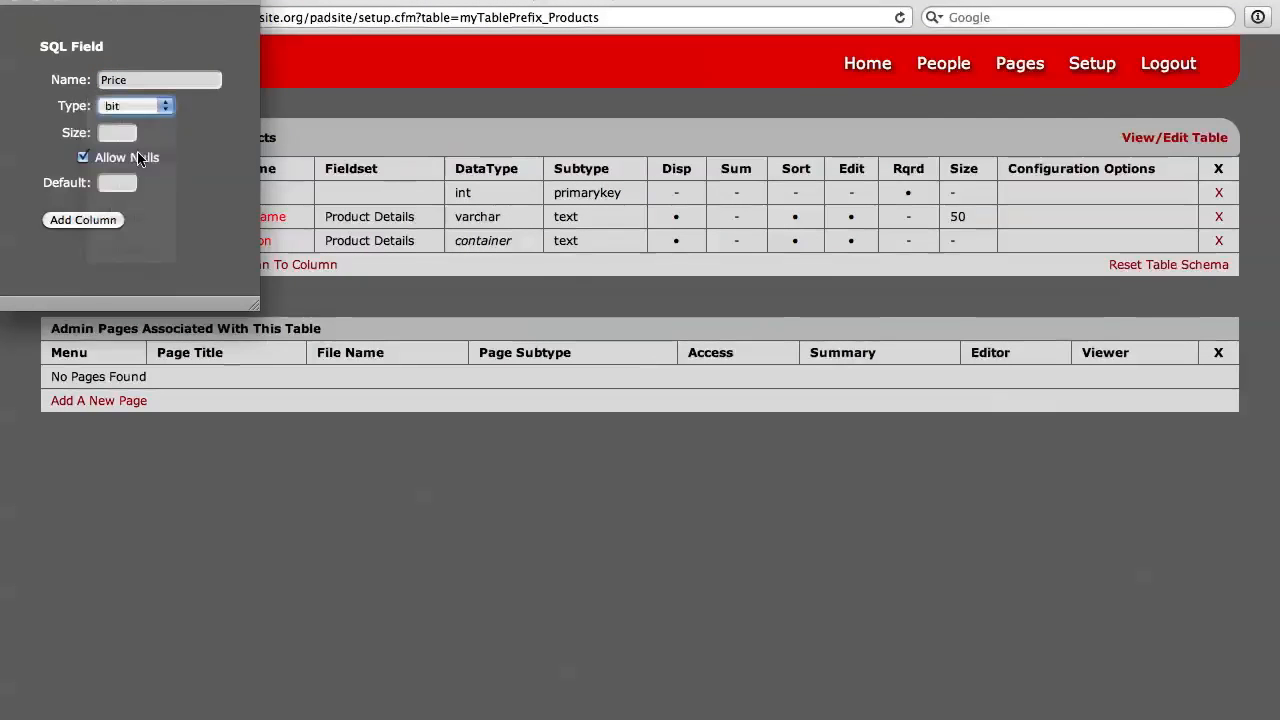
left_click(86, 221)
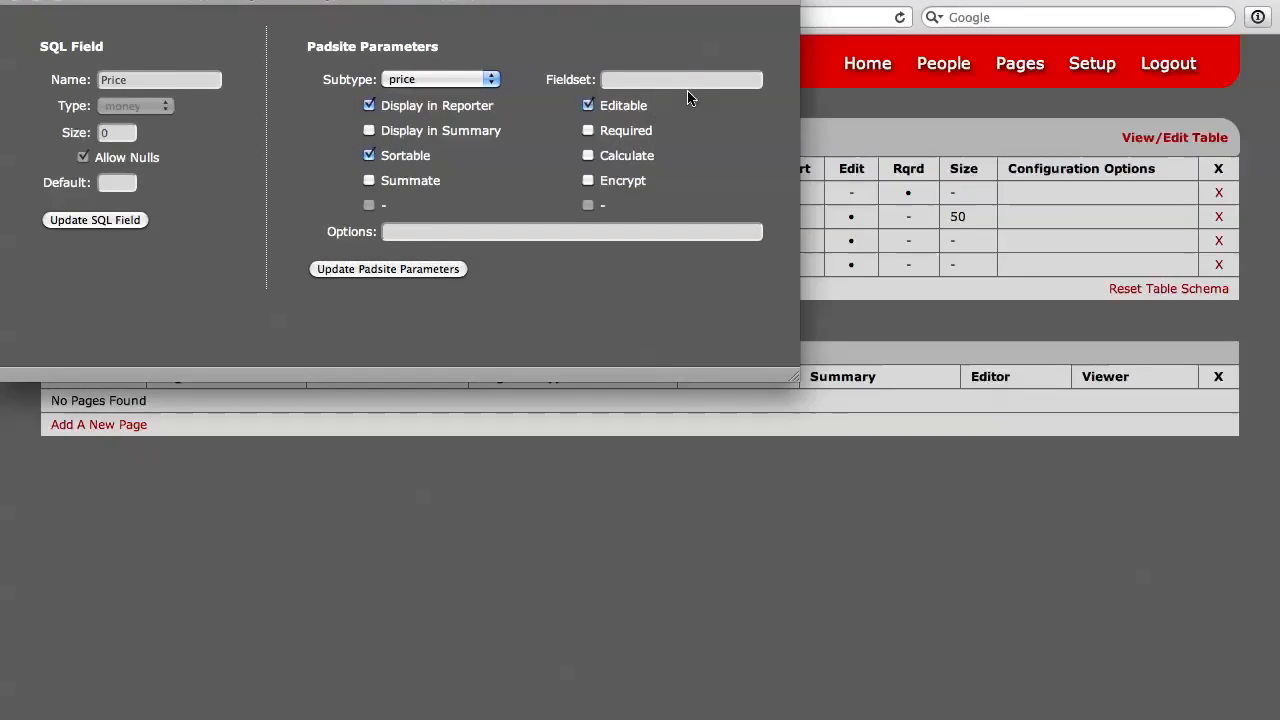
Step: Assign the Price field to the Product Details fieldset, keep its subtype as price and update its Padsite parameters
left_click(688, 82)
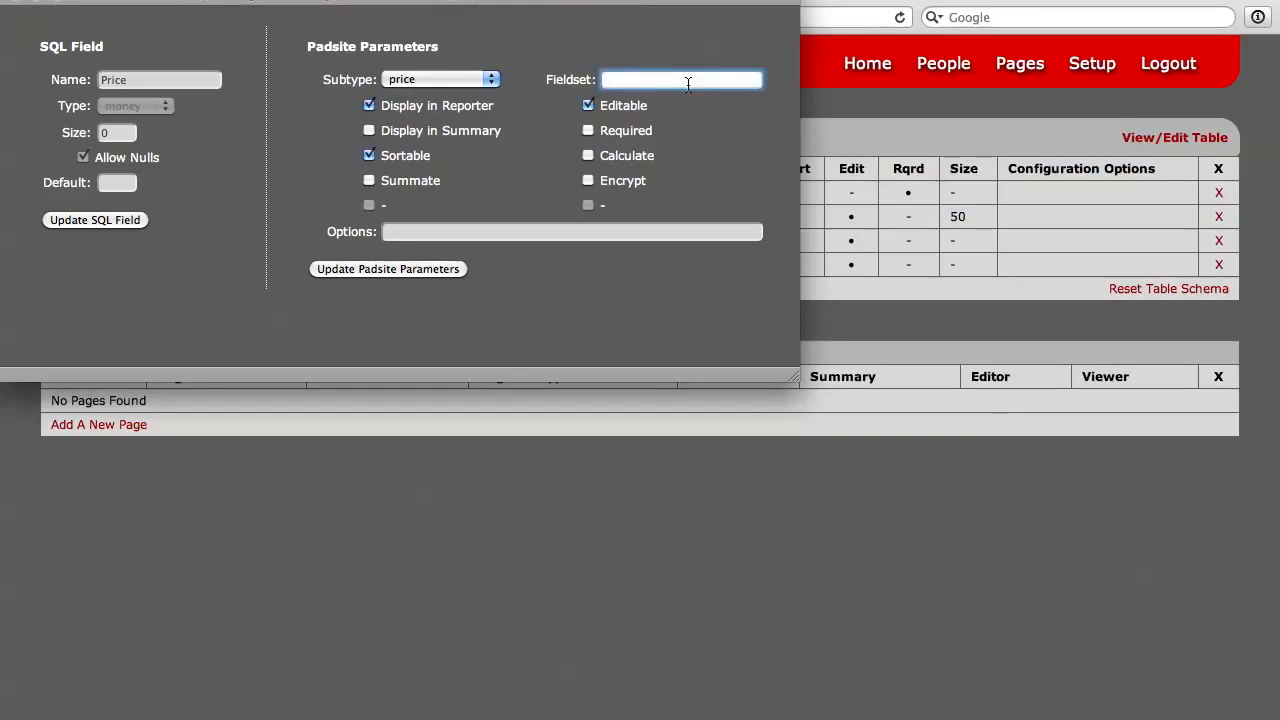
type("Product Details")
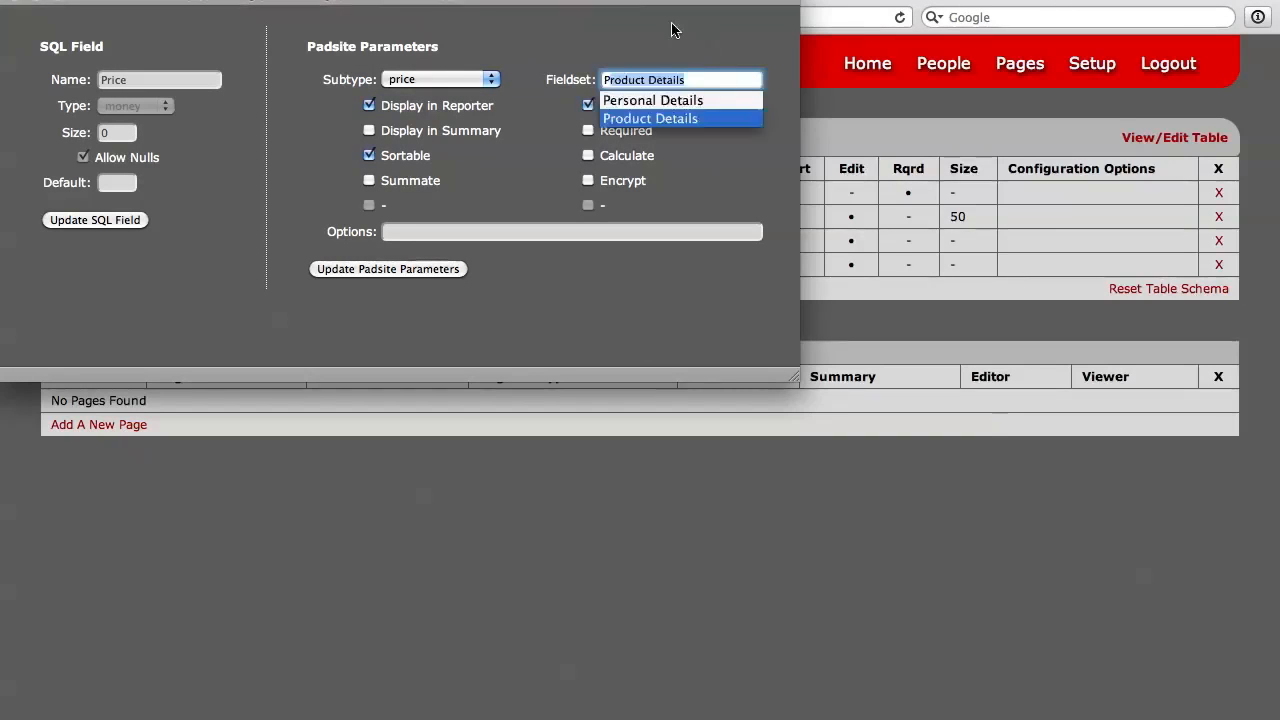
key("Return")
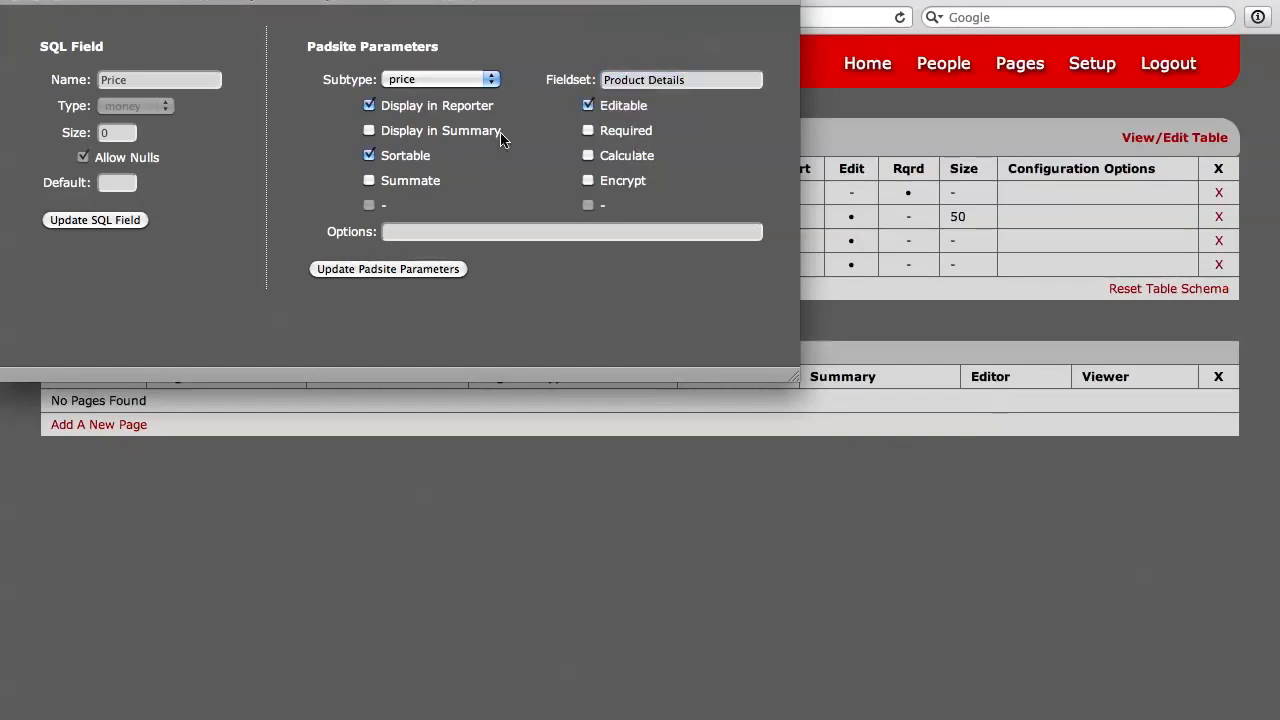
left_click(488, 79)
left_click(505, 80)
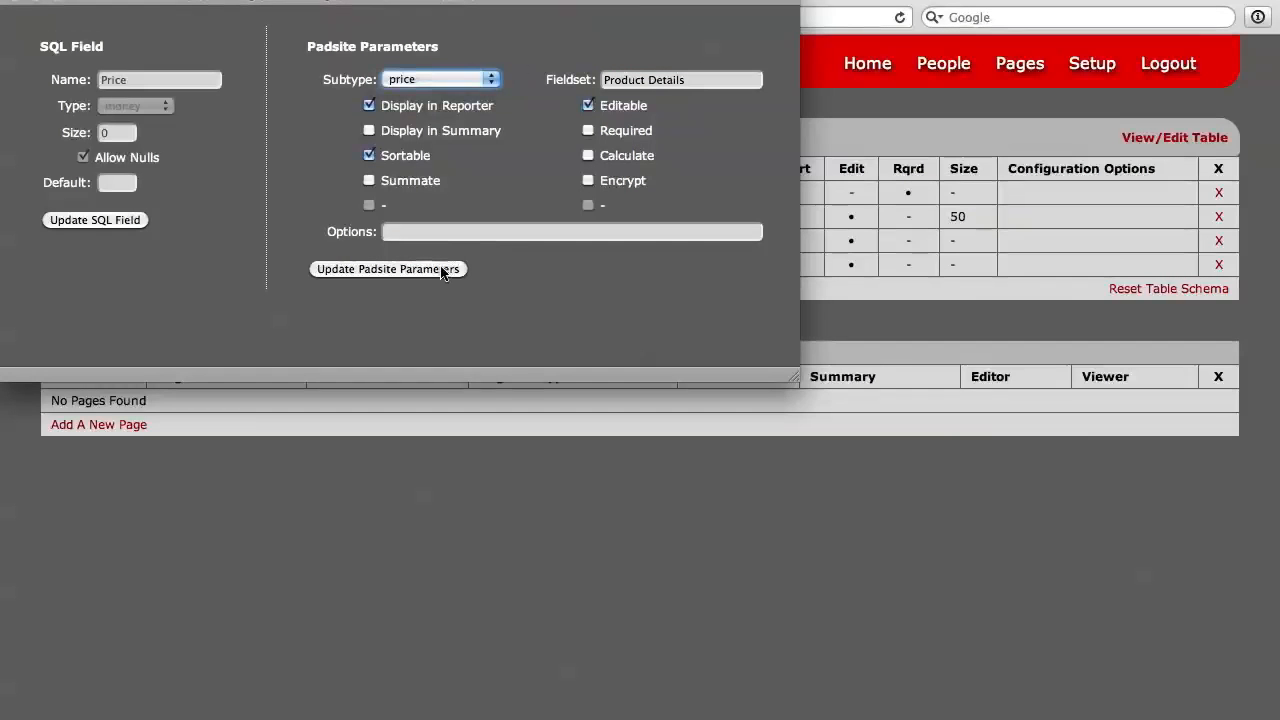
left_click(489, 79)
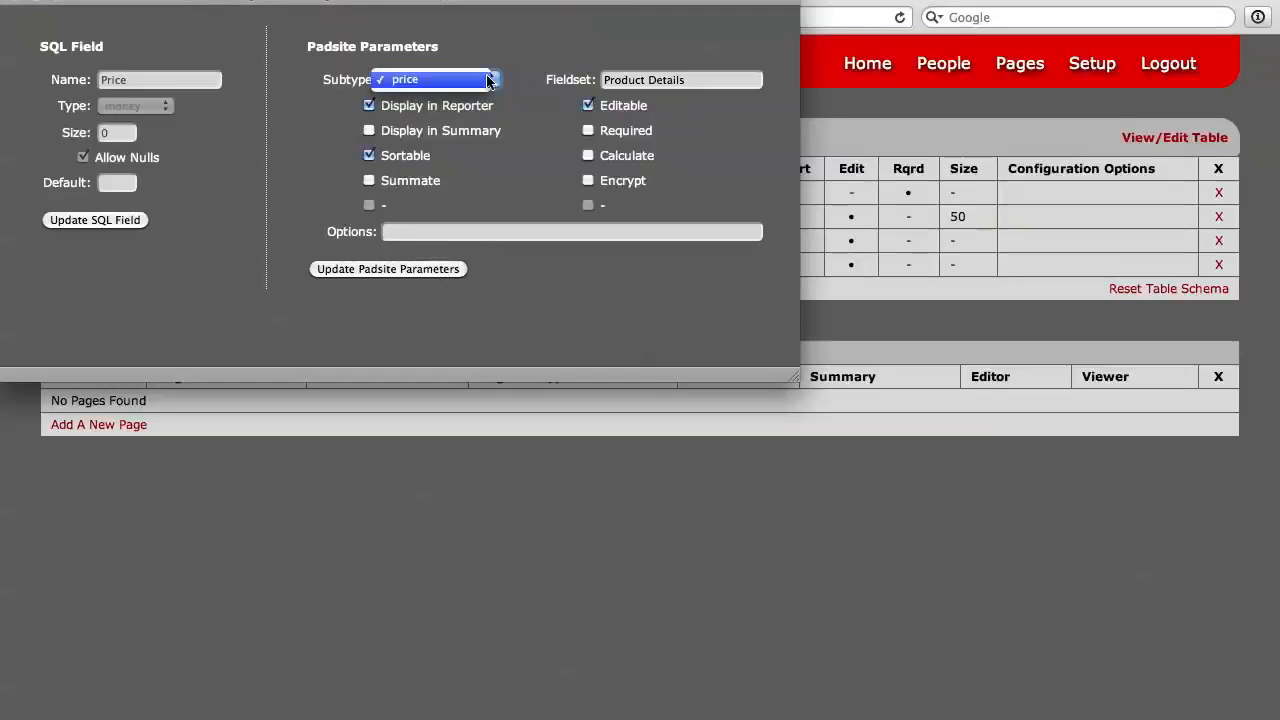
left_click(522, 66)
left_click(517, 96)
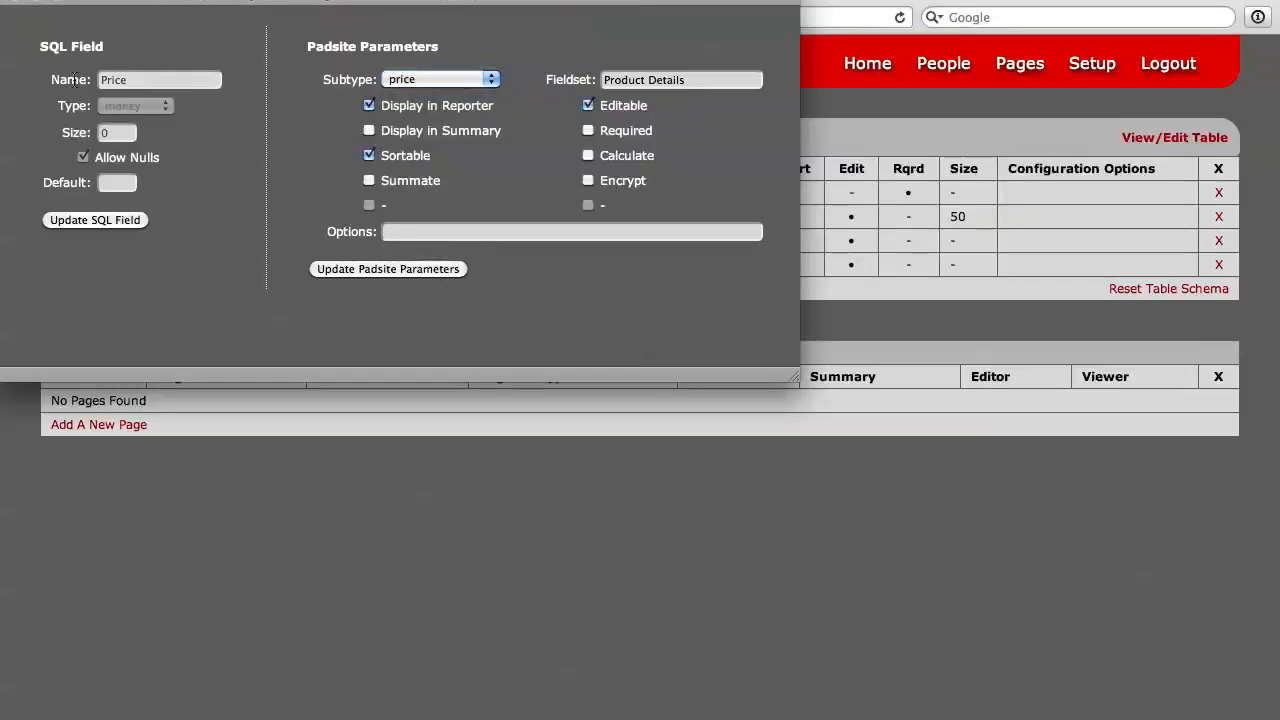
left_click(428, 270)
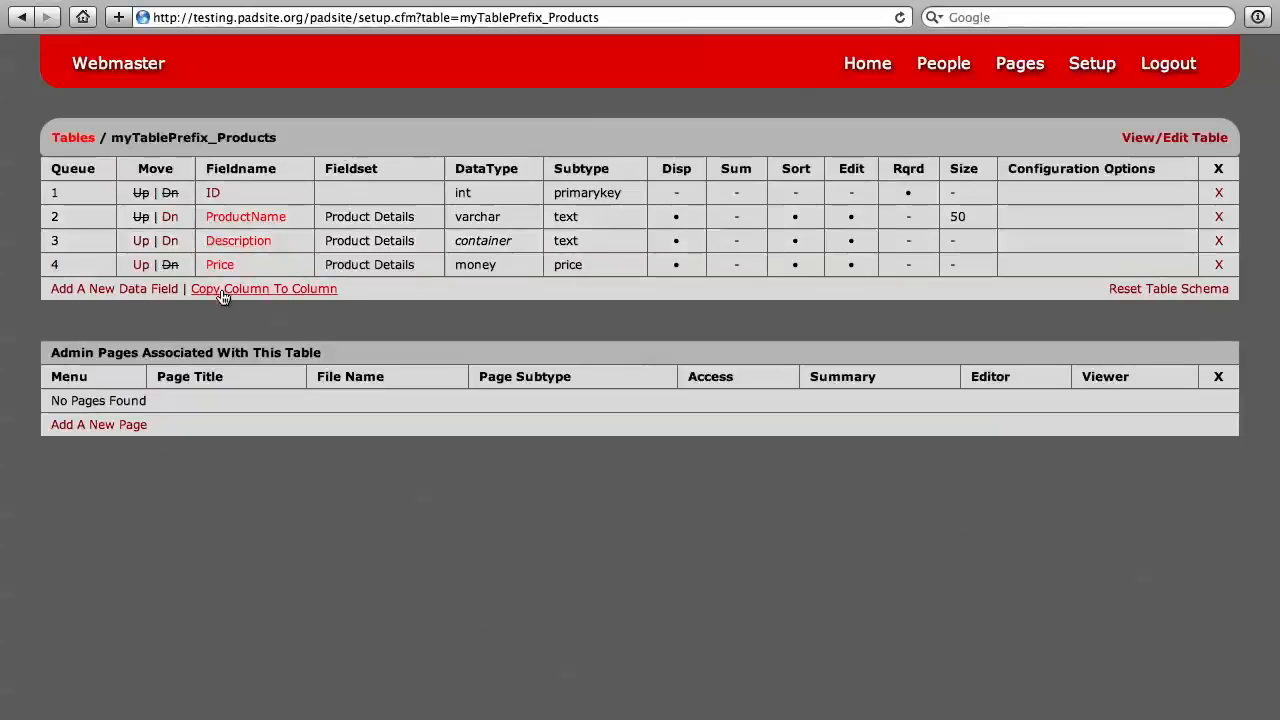
Step: Add a new admin page for the Products table with page menu Products, page title Products and file name products.cfm
left_click(96, 427)
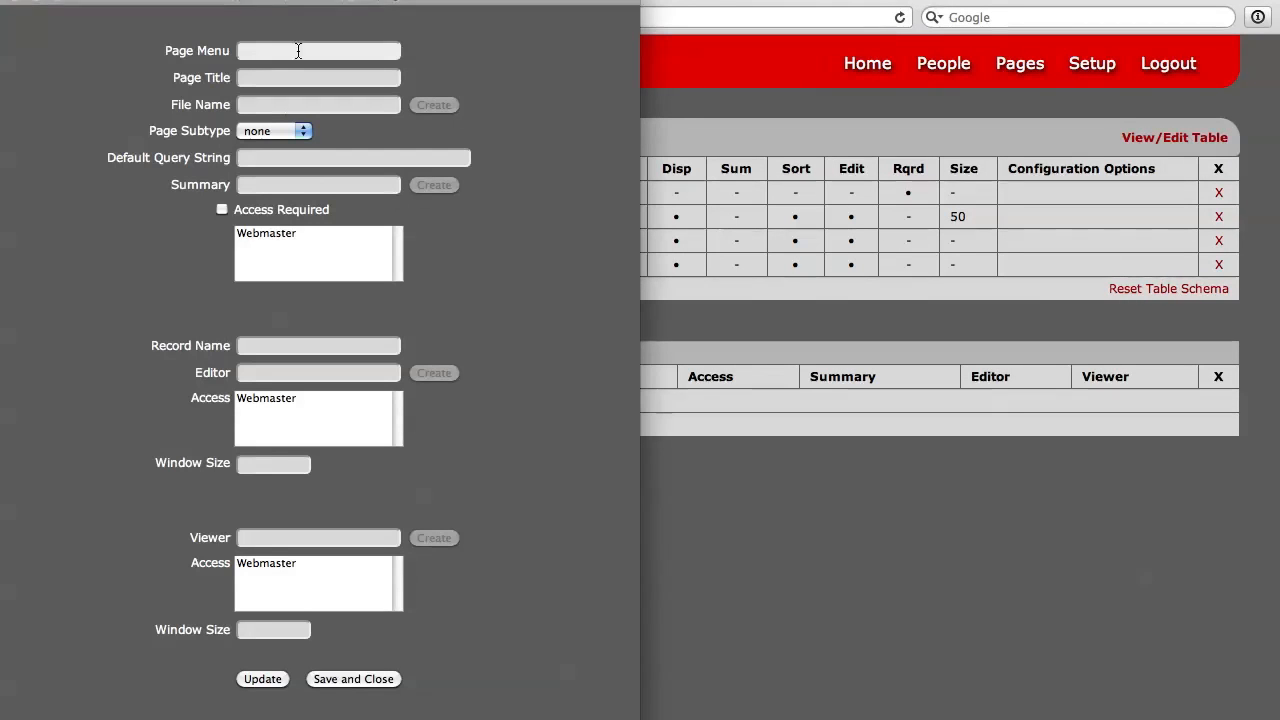
left_click(299, 51)
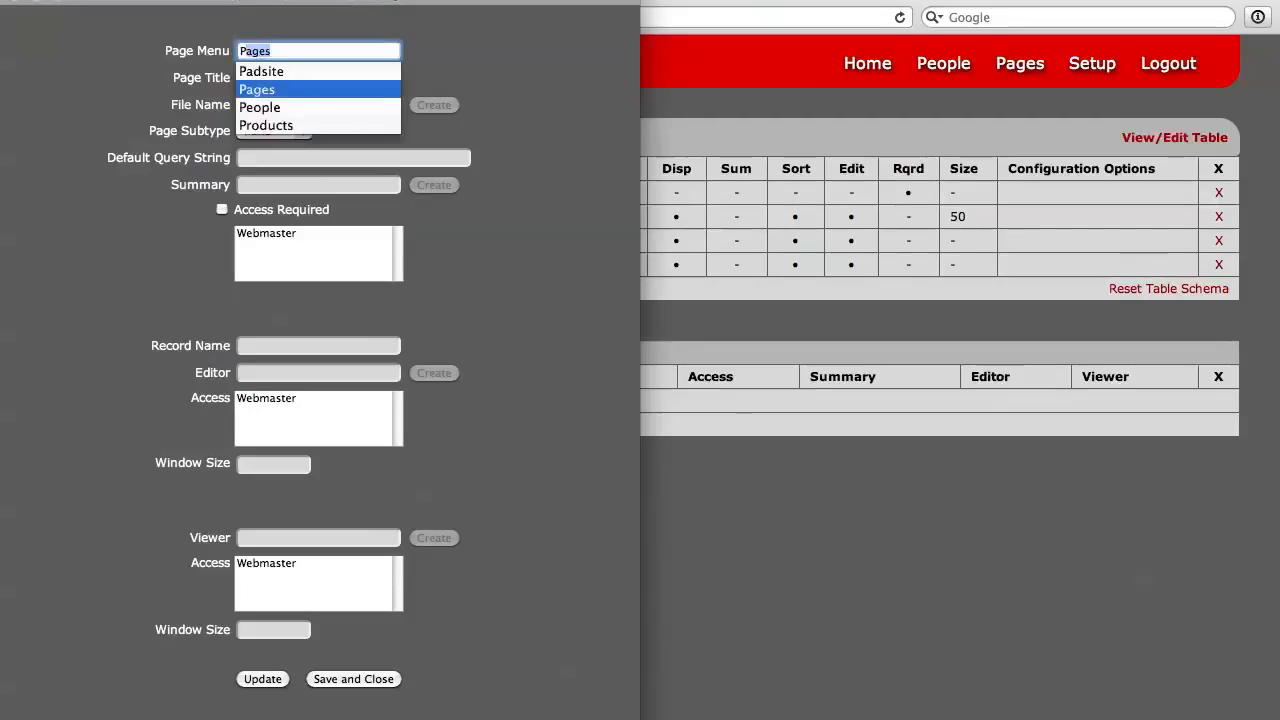
type("roducts")
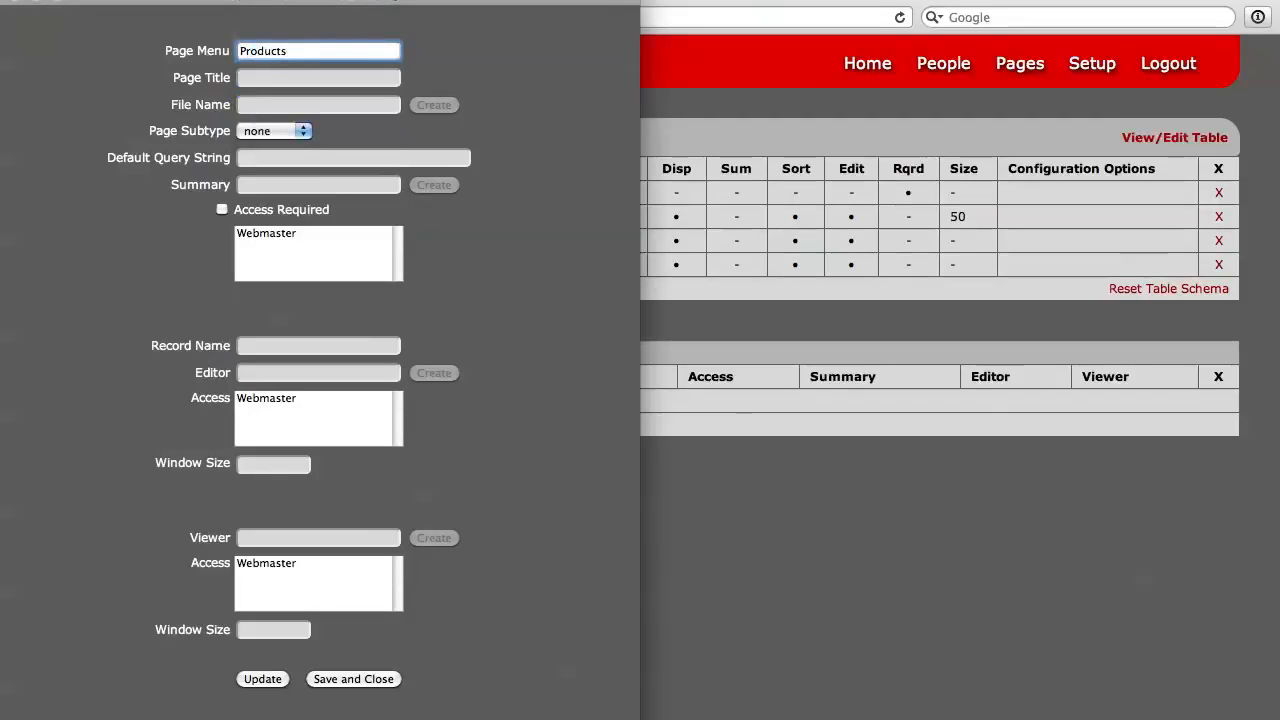
key("Tab")
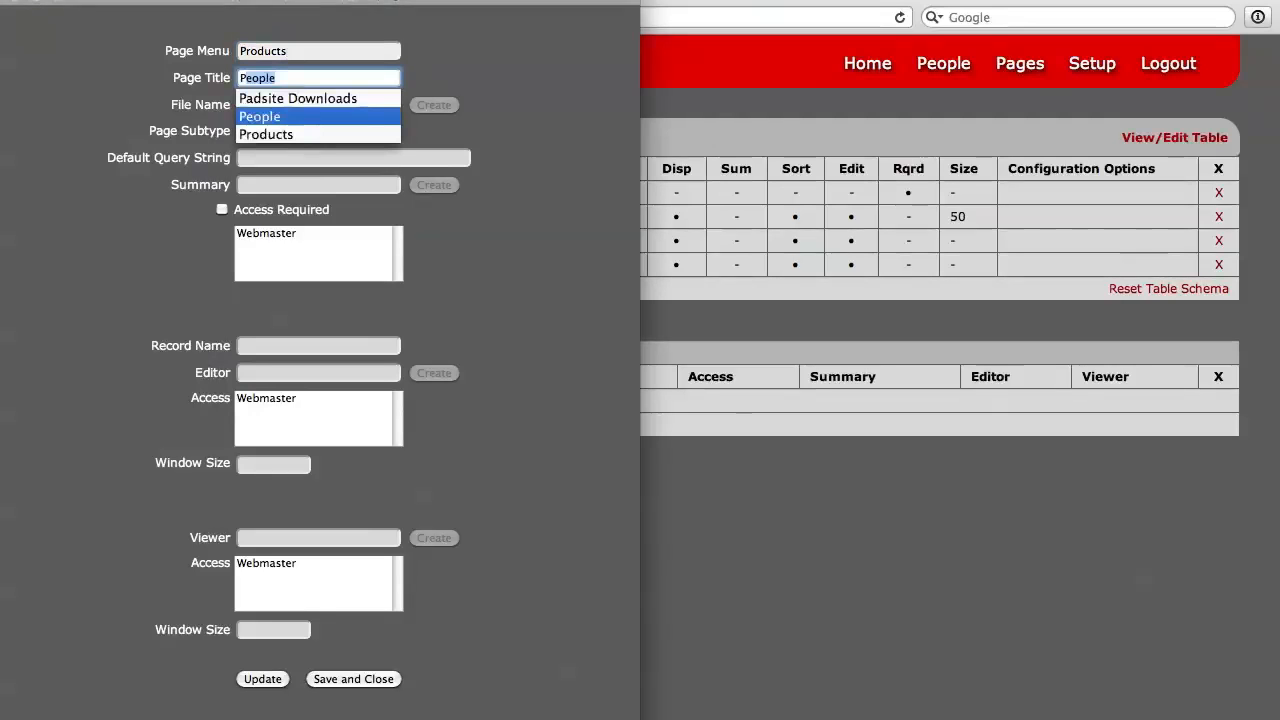
type("Products")
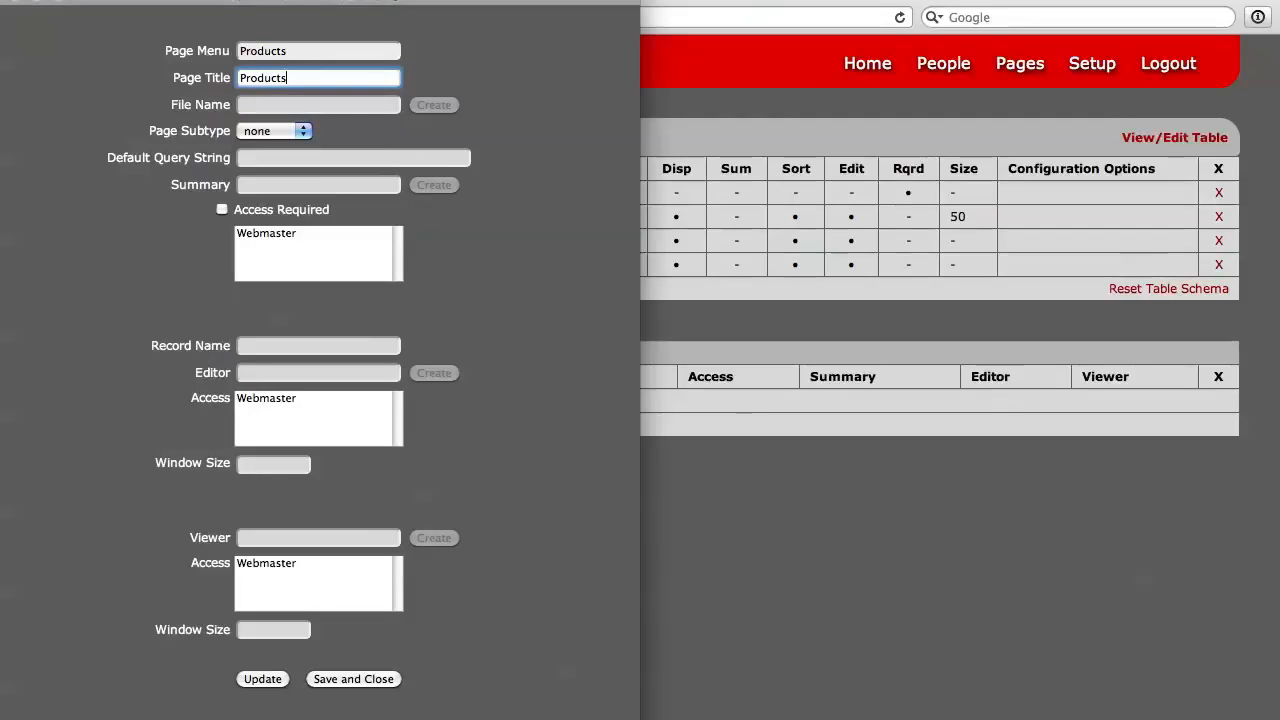
key("Tab")
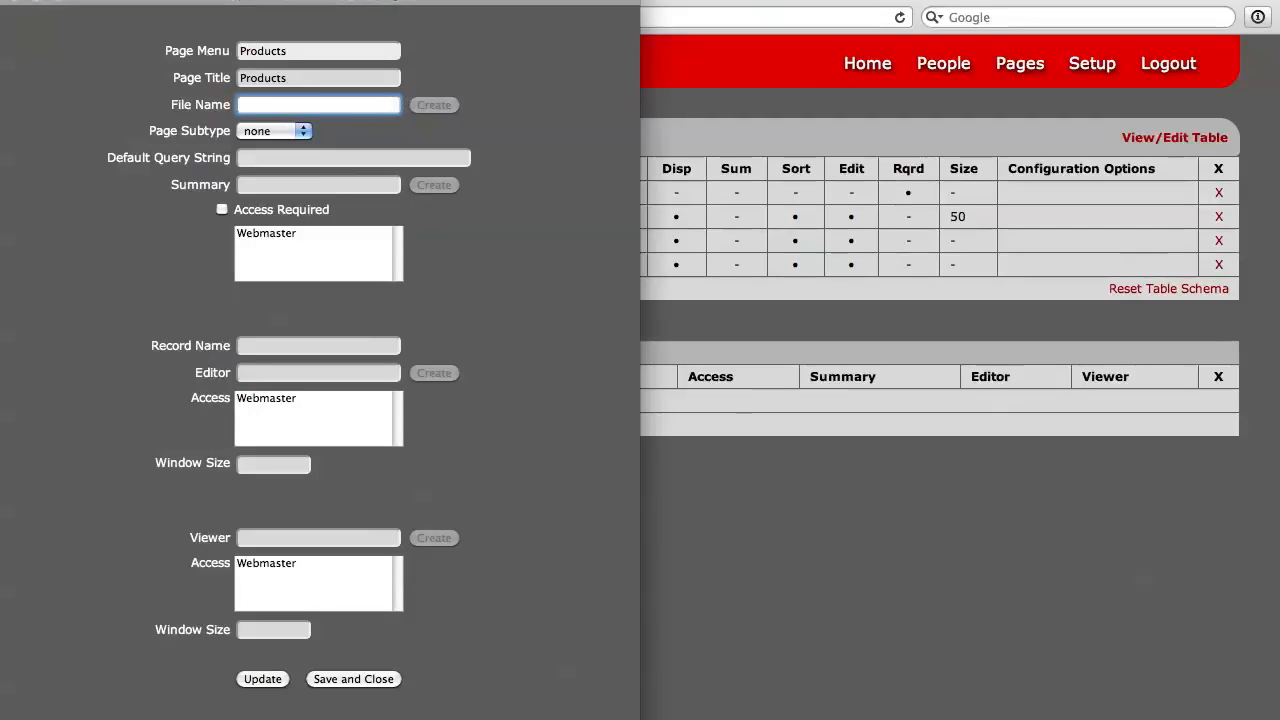
type("prod")
type("ucts.cfm")
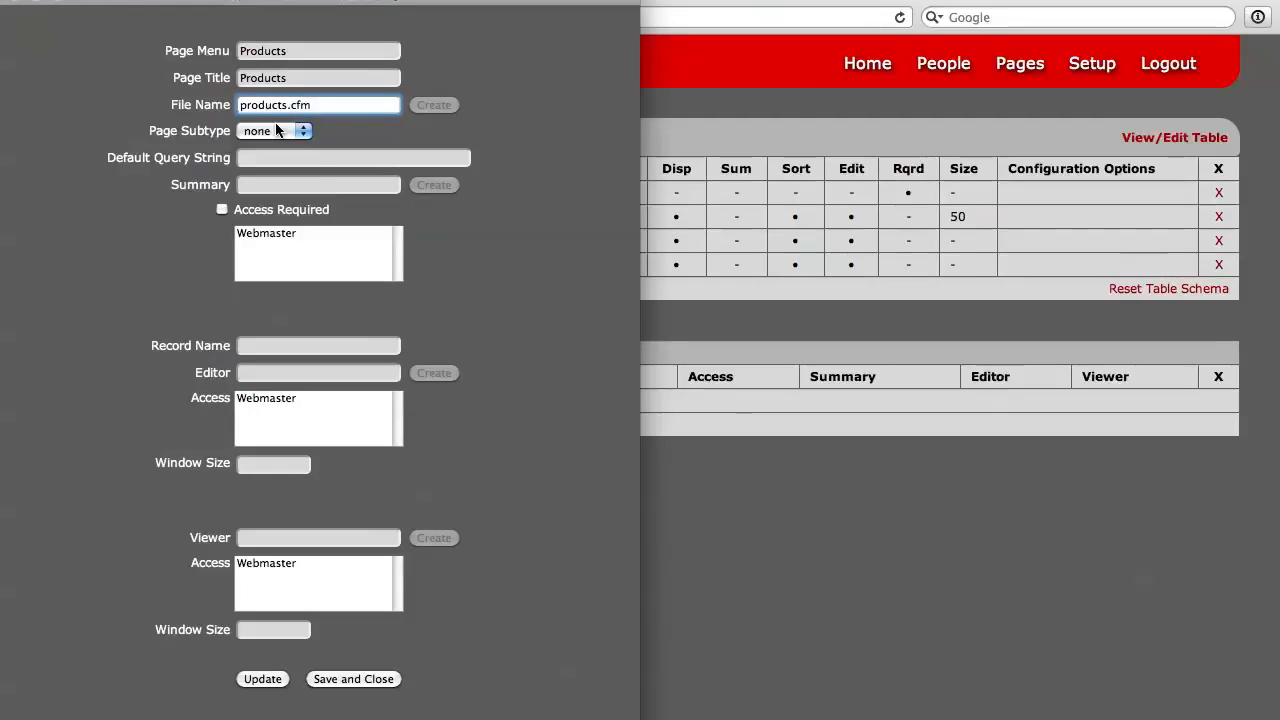
Step: Set the page subtype to reporter and require access, granting it to Webmaster
left_click(279, 132)
left_click(270, 148)
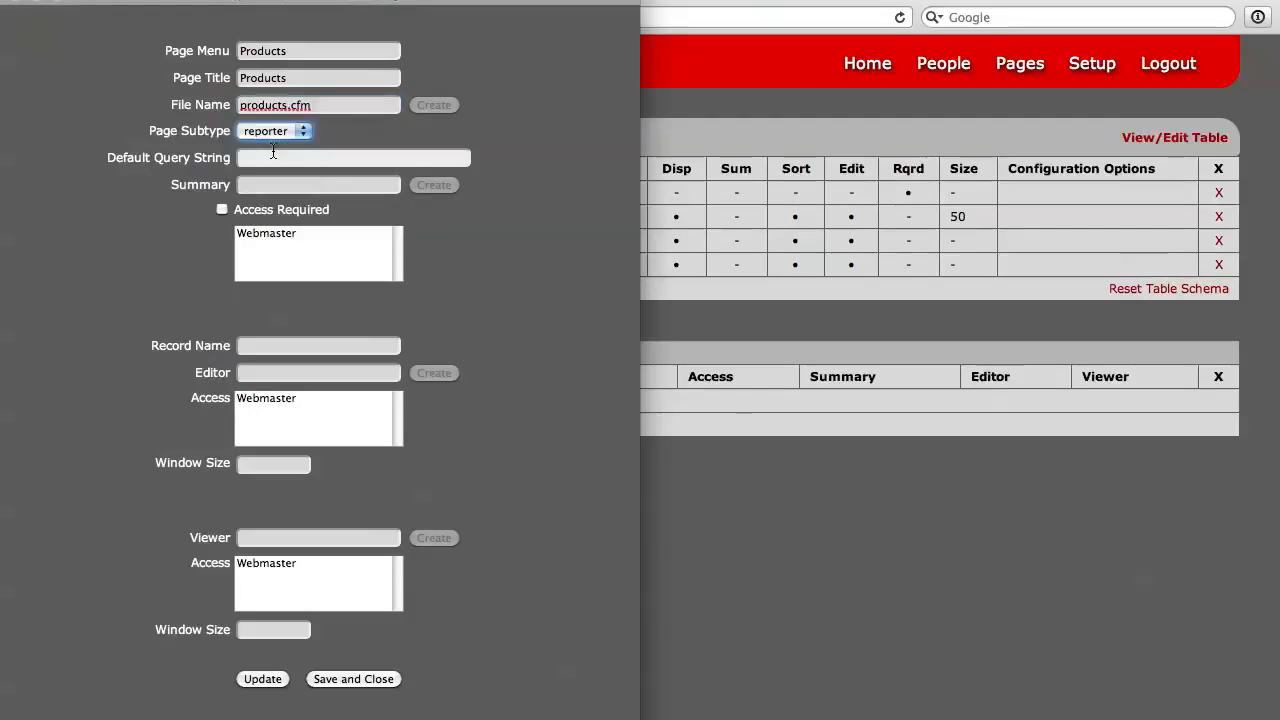
left_click(318, 131)
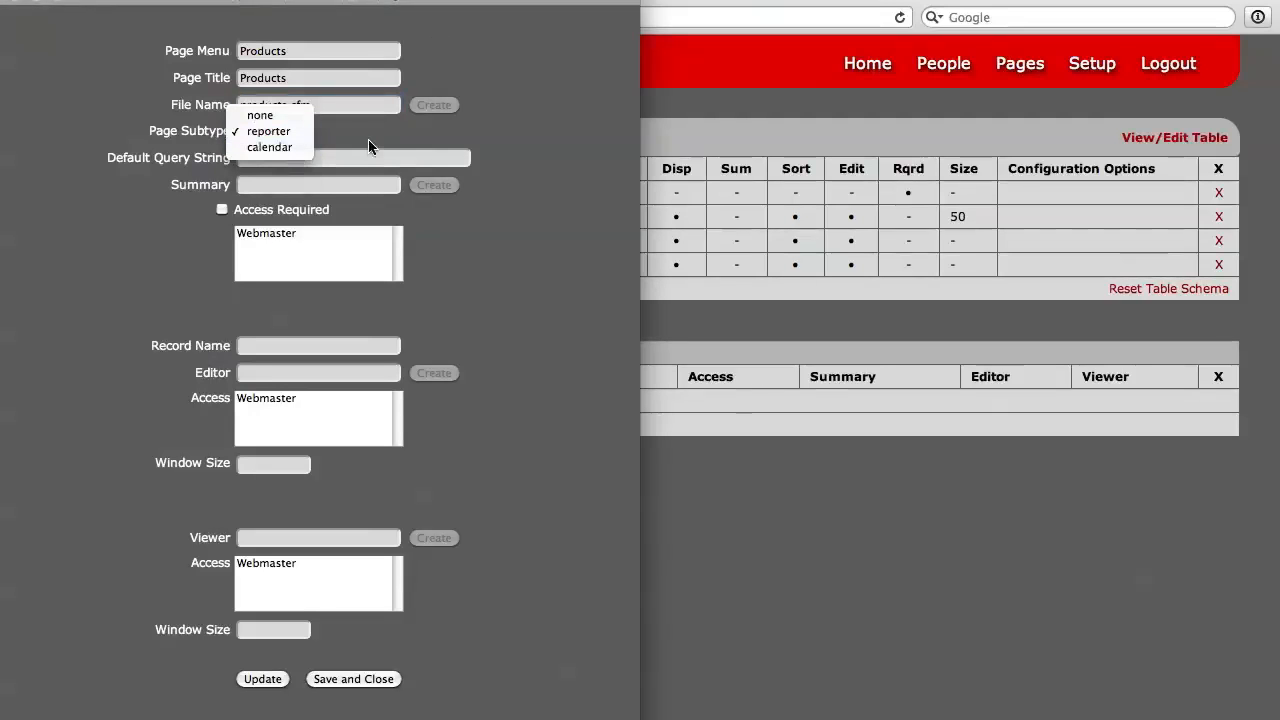
left_click(368, 139)
left_click(302, 160)
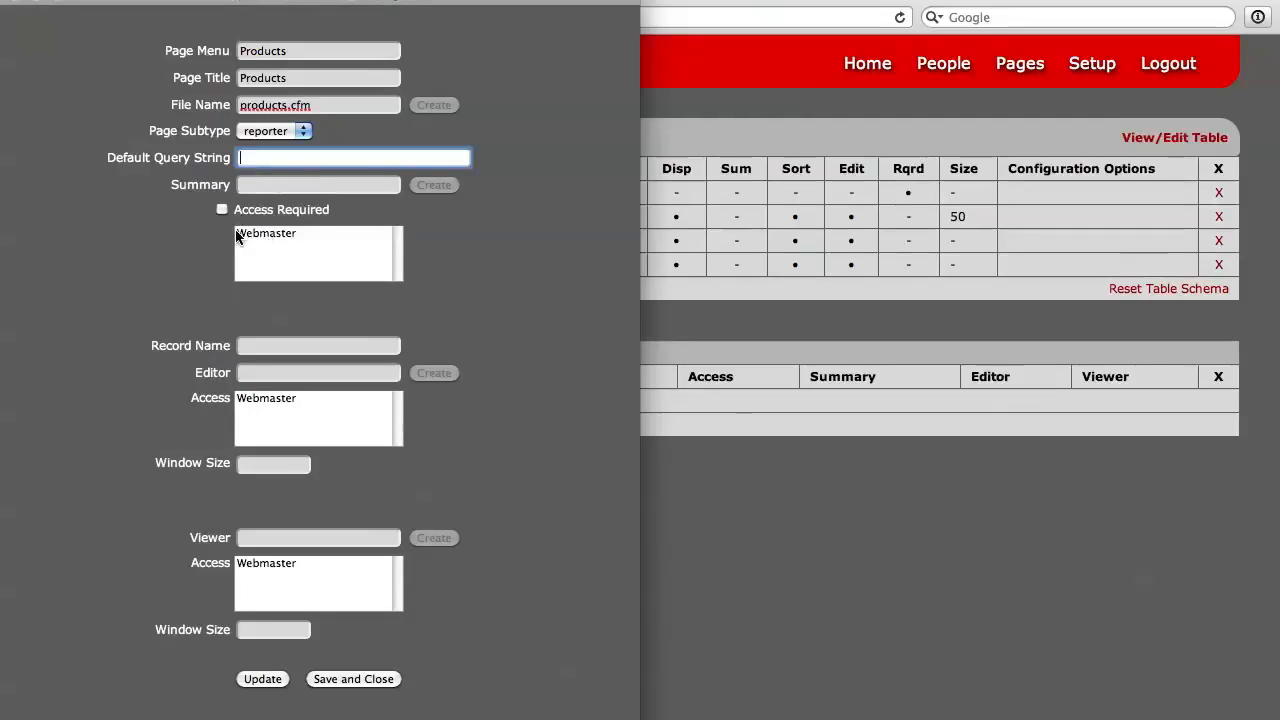
left_click(222, 212)
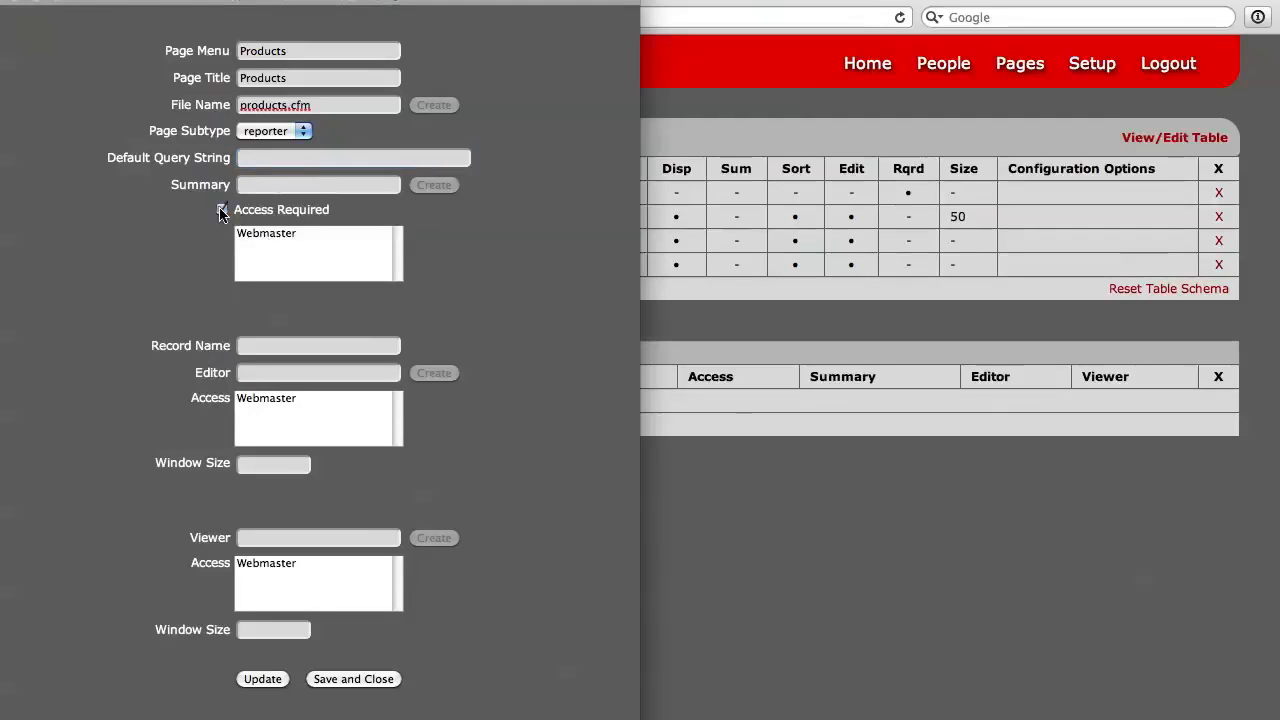
left_click(268, 234)
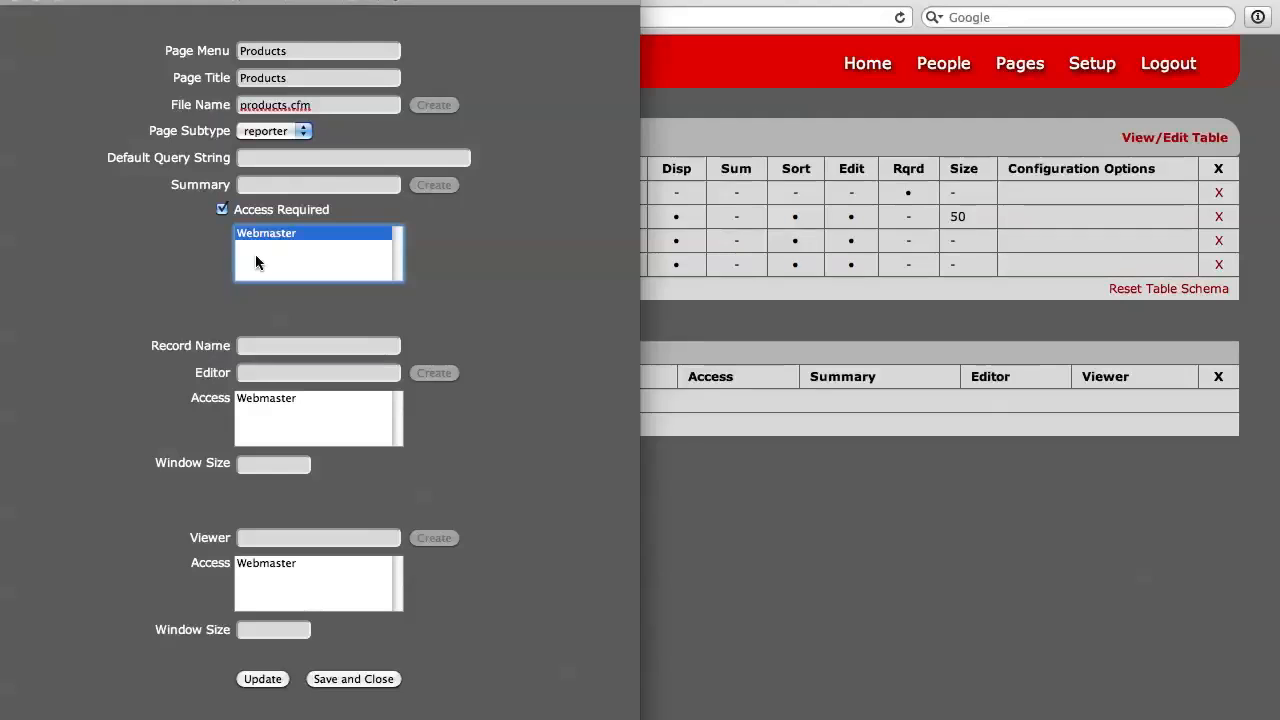
Step: Set the page's record name to Product and its editor file to product.cfm
left_click(270, 347)
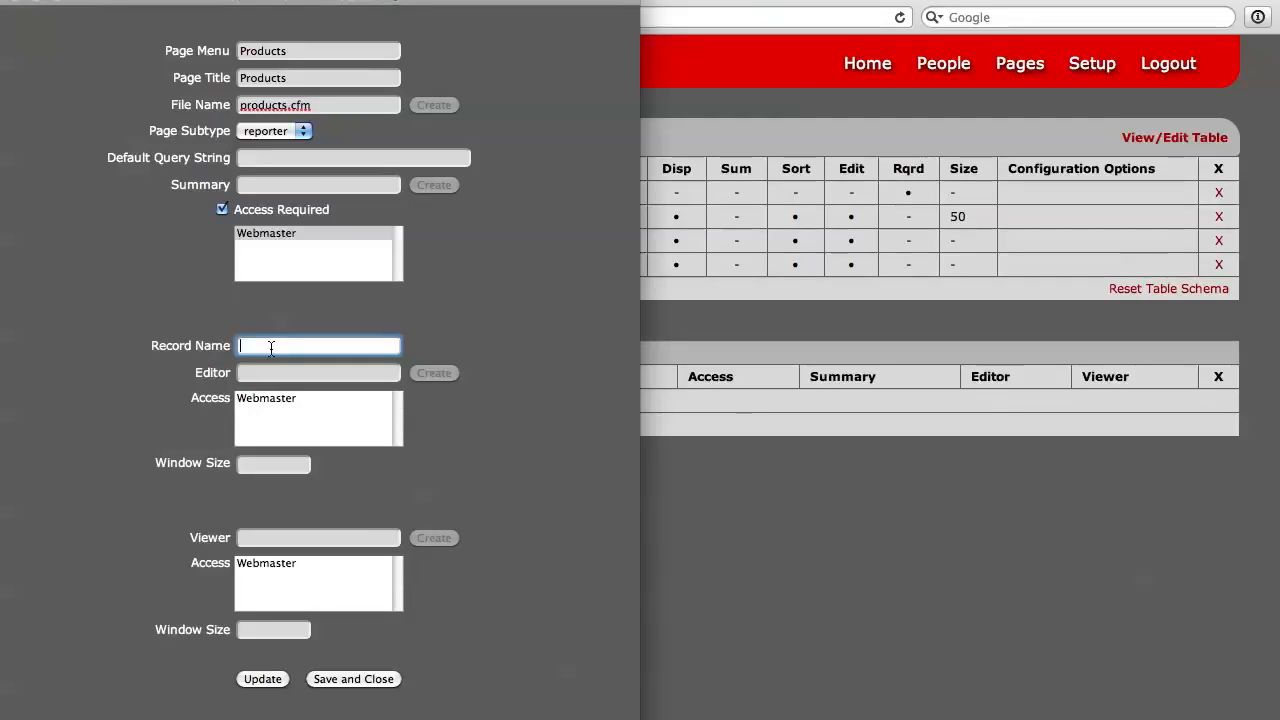
type("Person")
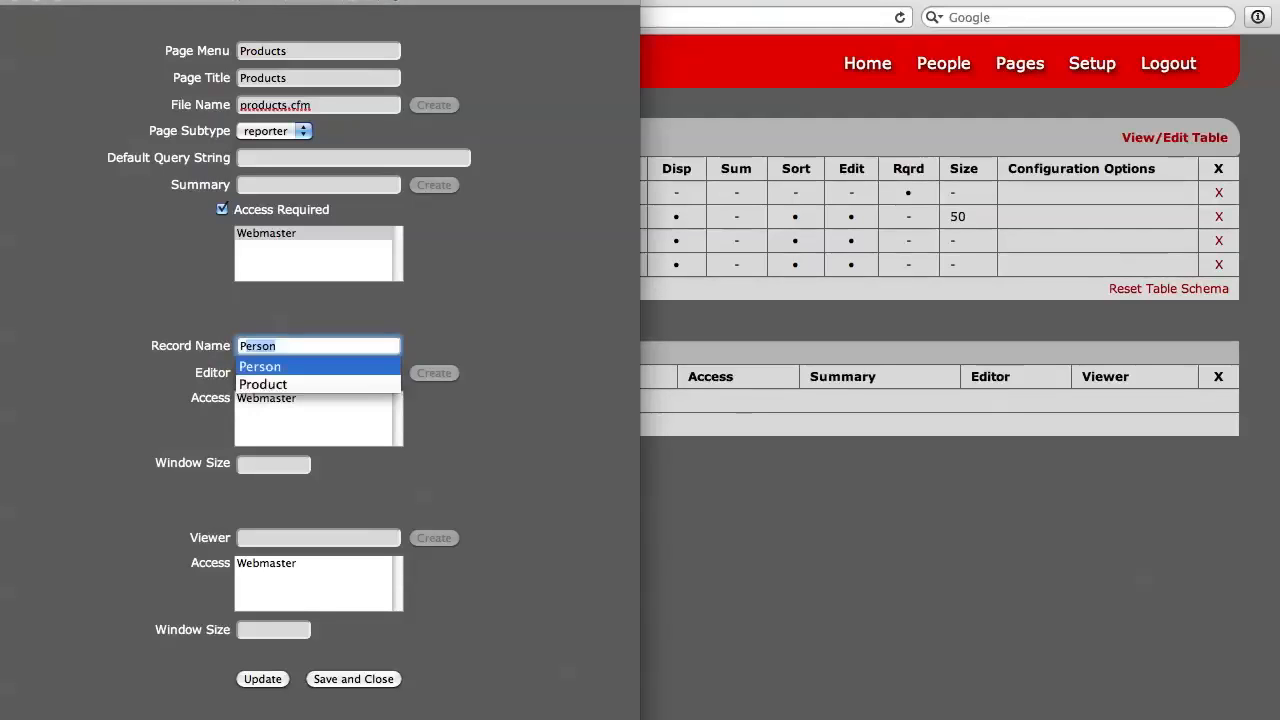
key("Down")
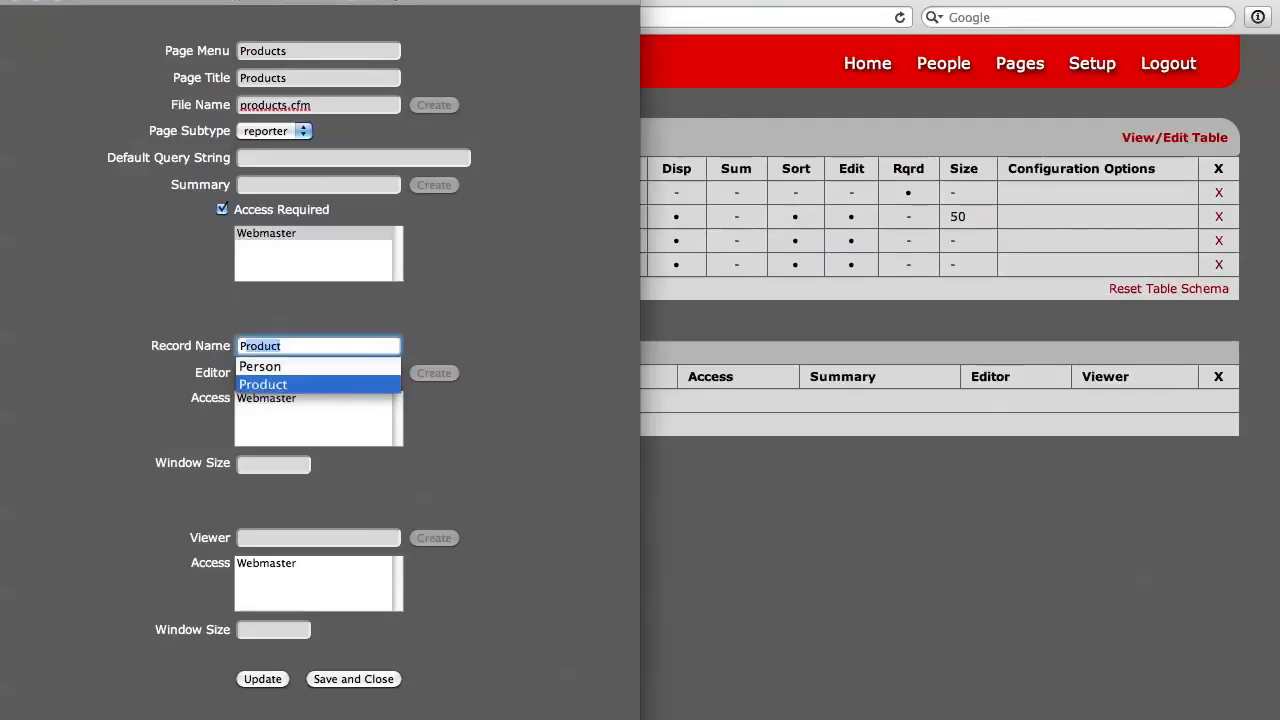
key("Tab")
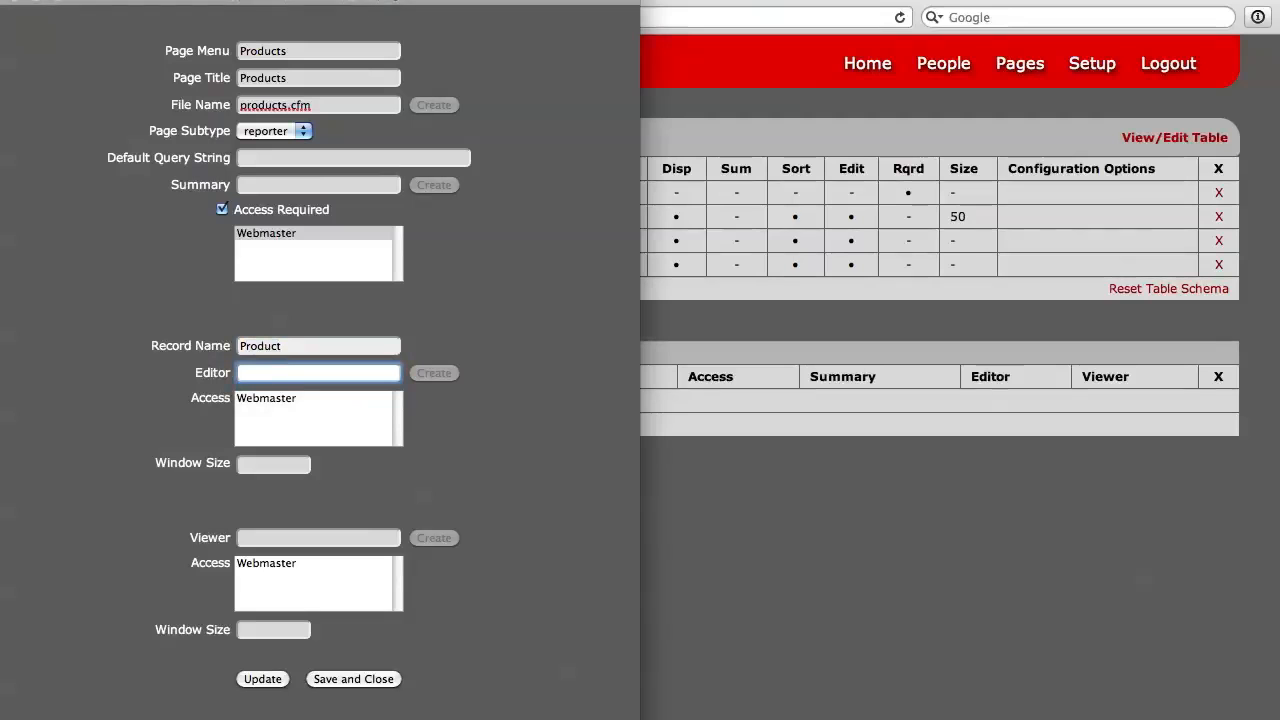
type("product.cfm")
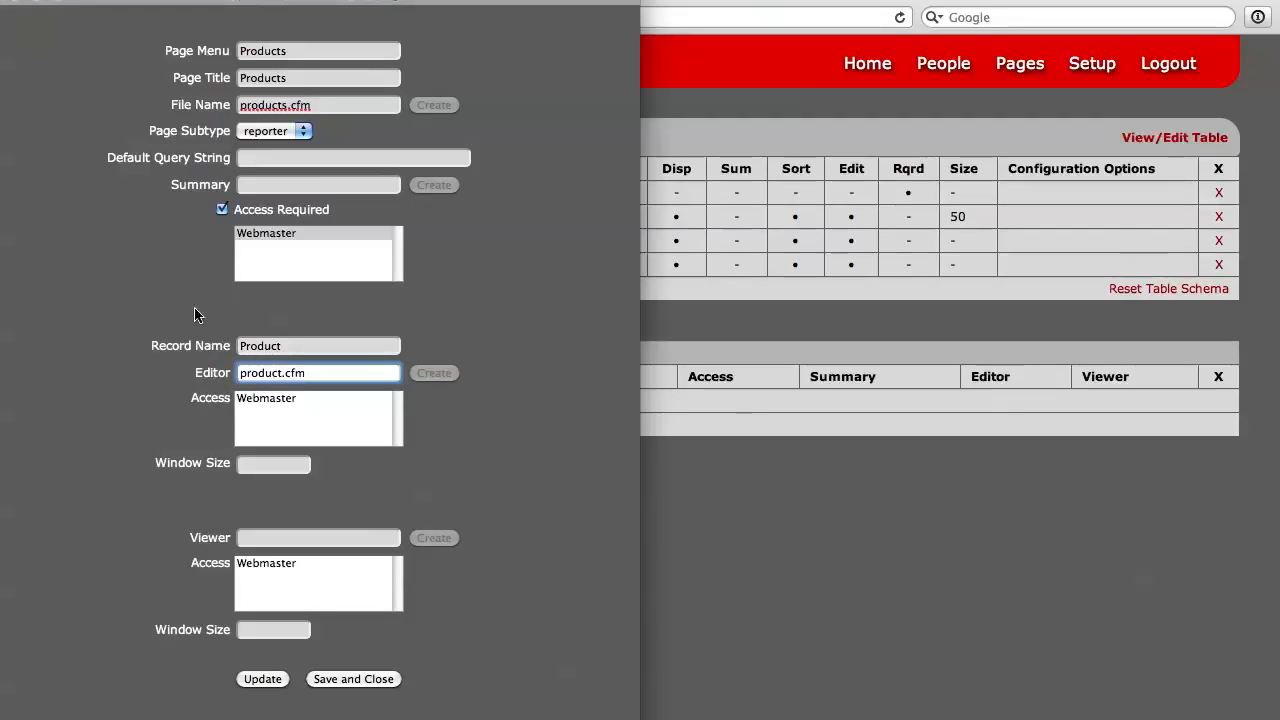
Step: Give Webmaster access to the editor, set the editor window size to 640,640 and update the page record
left_click(275, 398)
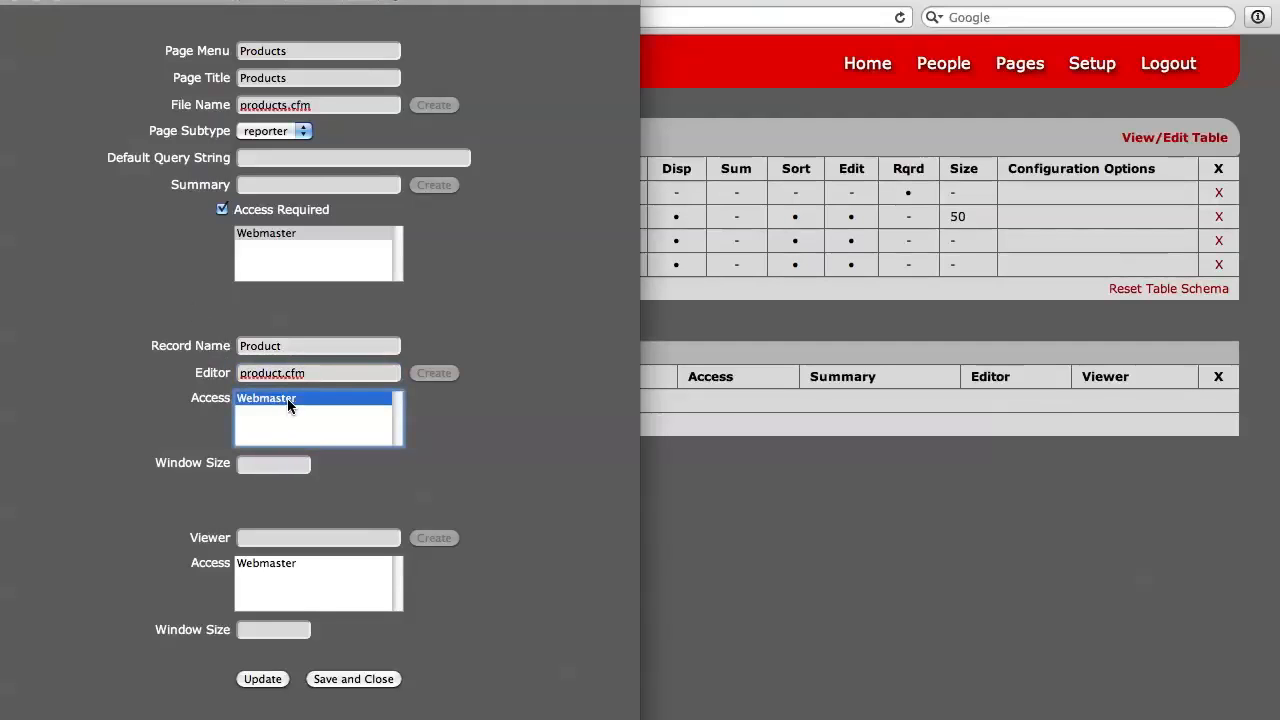
left_click(263, 463)
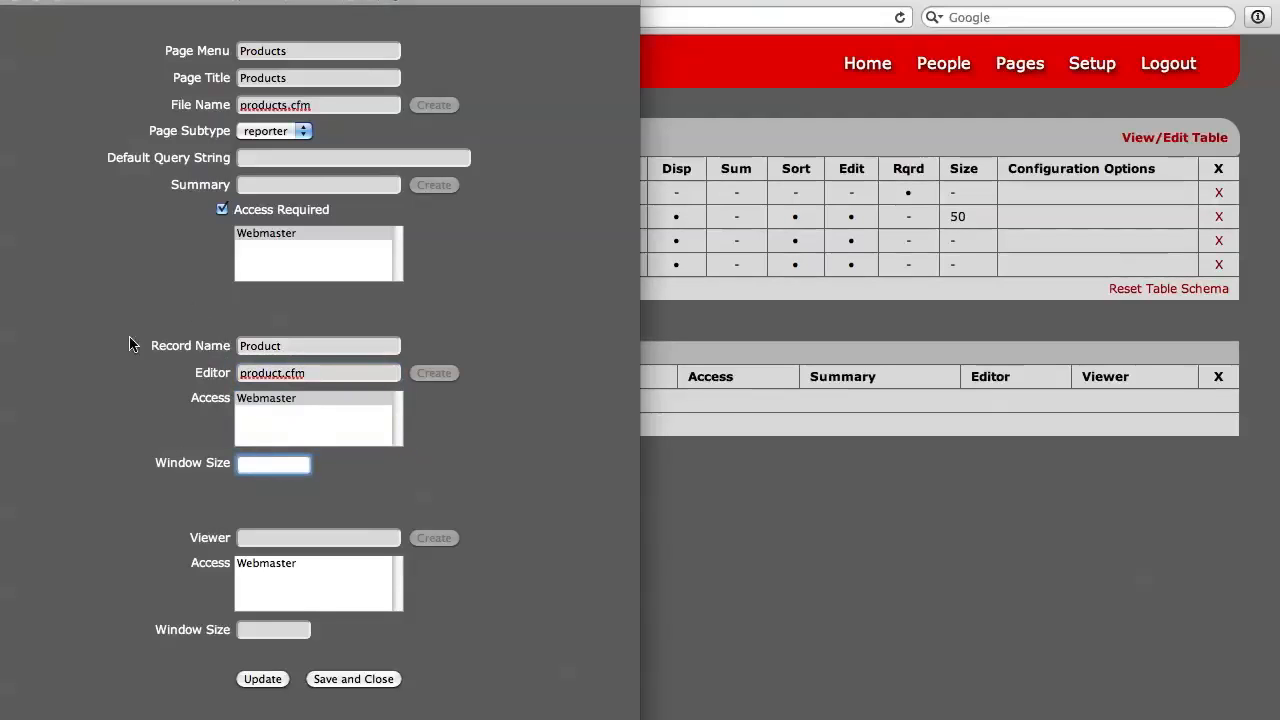
type("640")
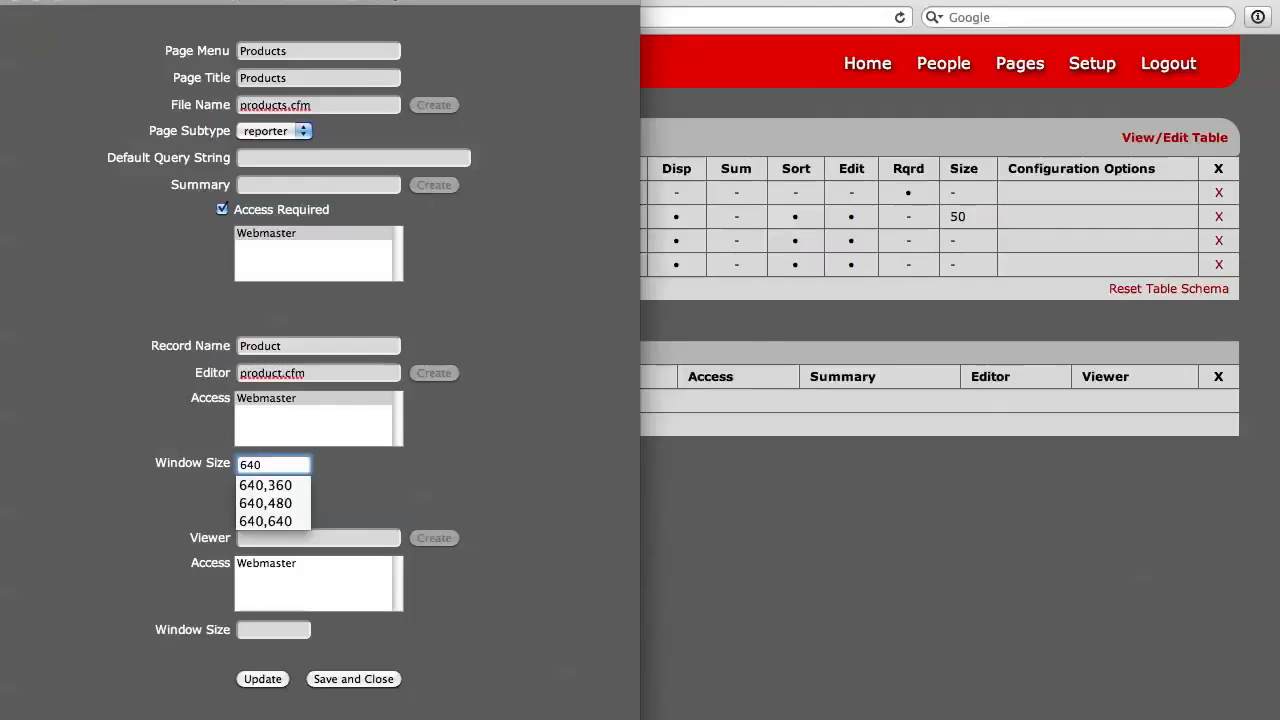
type(",640")
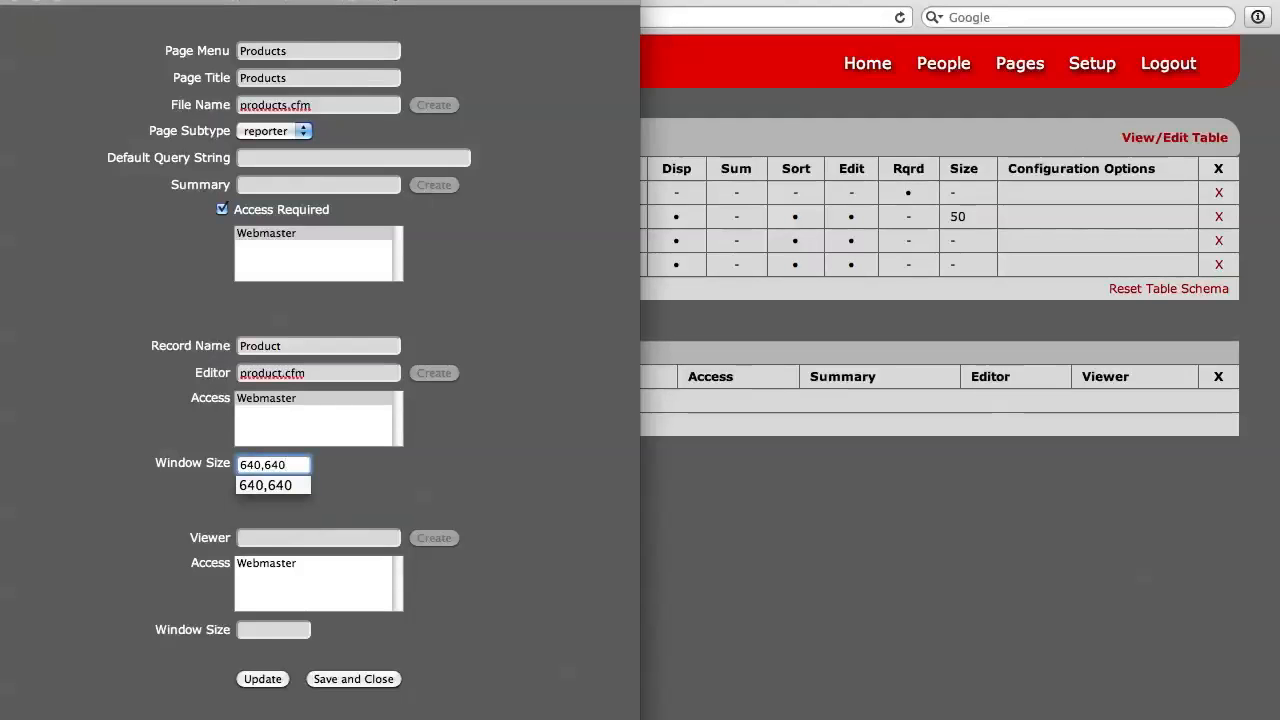
left_click(350, 468)
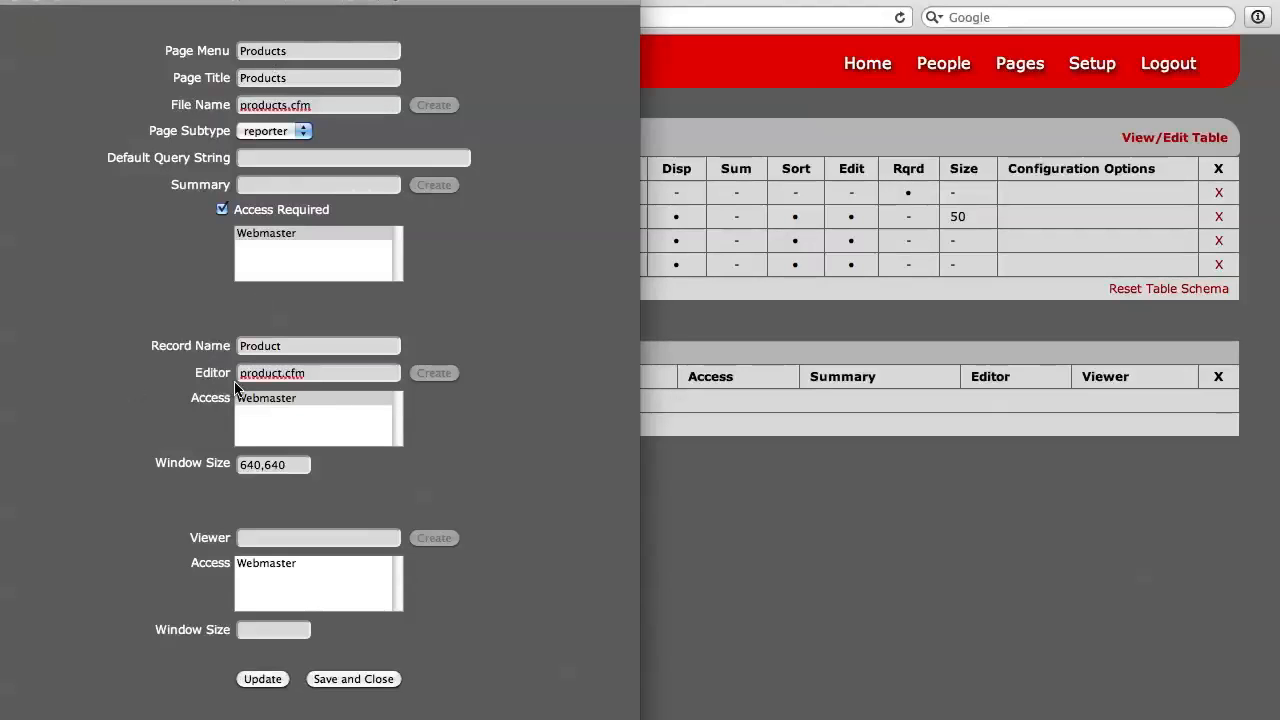
left_click(263, 680)
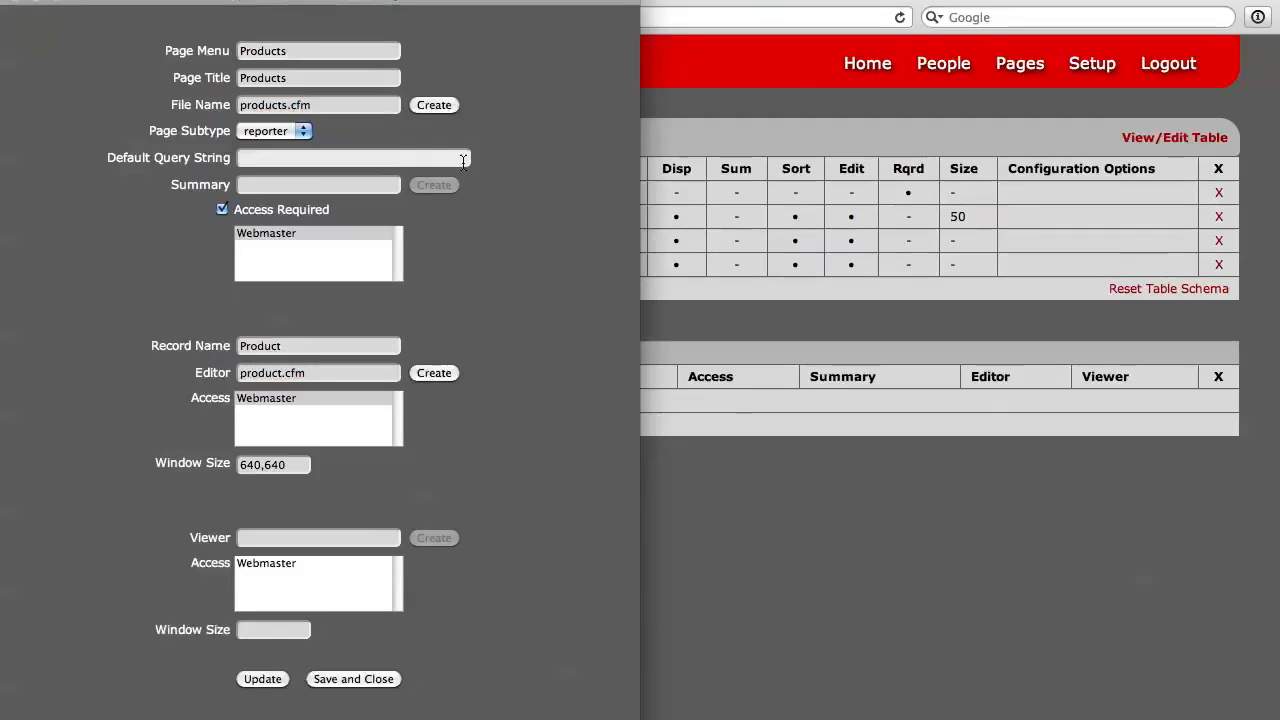
Step: Create the products.cfm and product.cfm files, update the page record, and save and close it
left_click(314, 106)
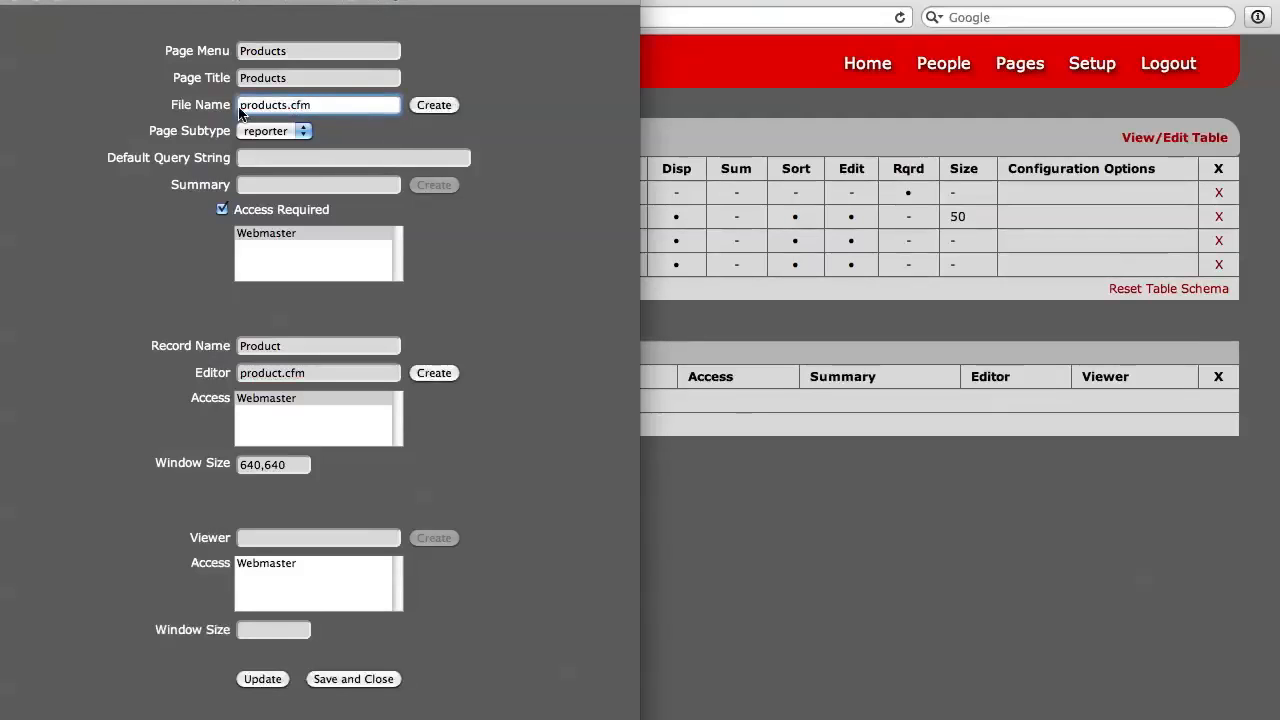
left_click(430, 105)
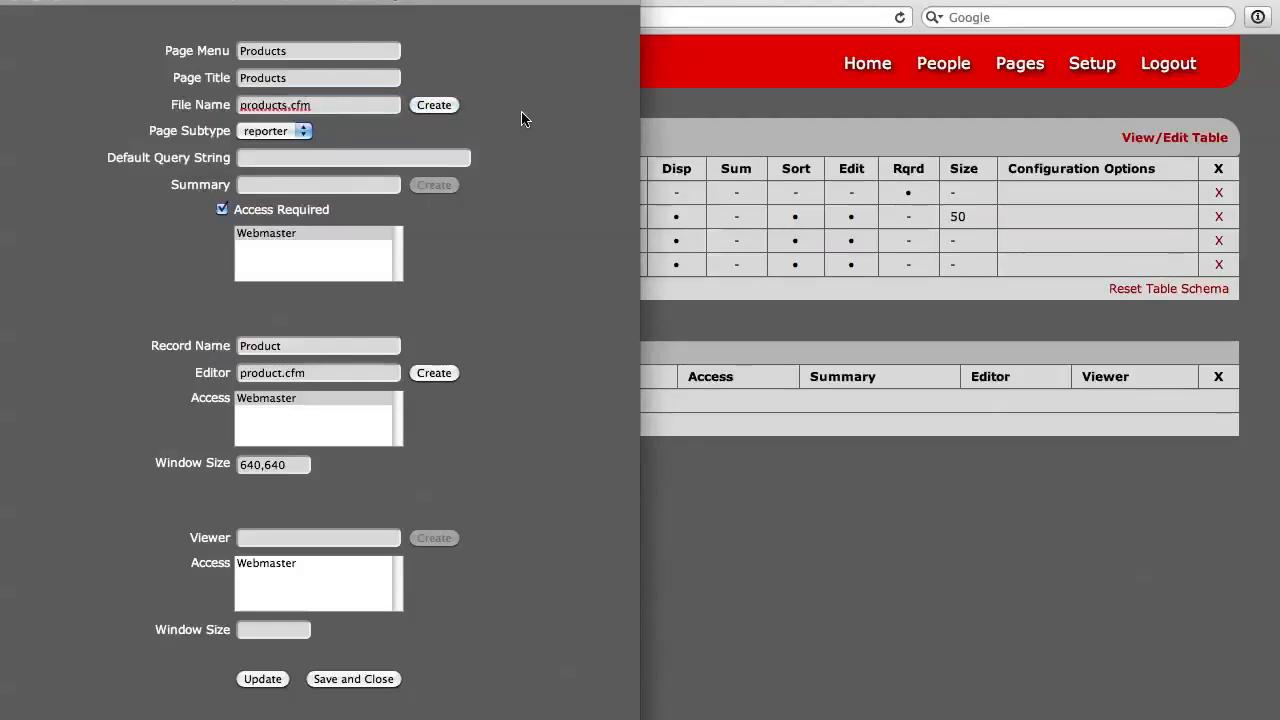
left_click(443, 373)
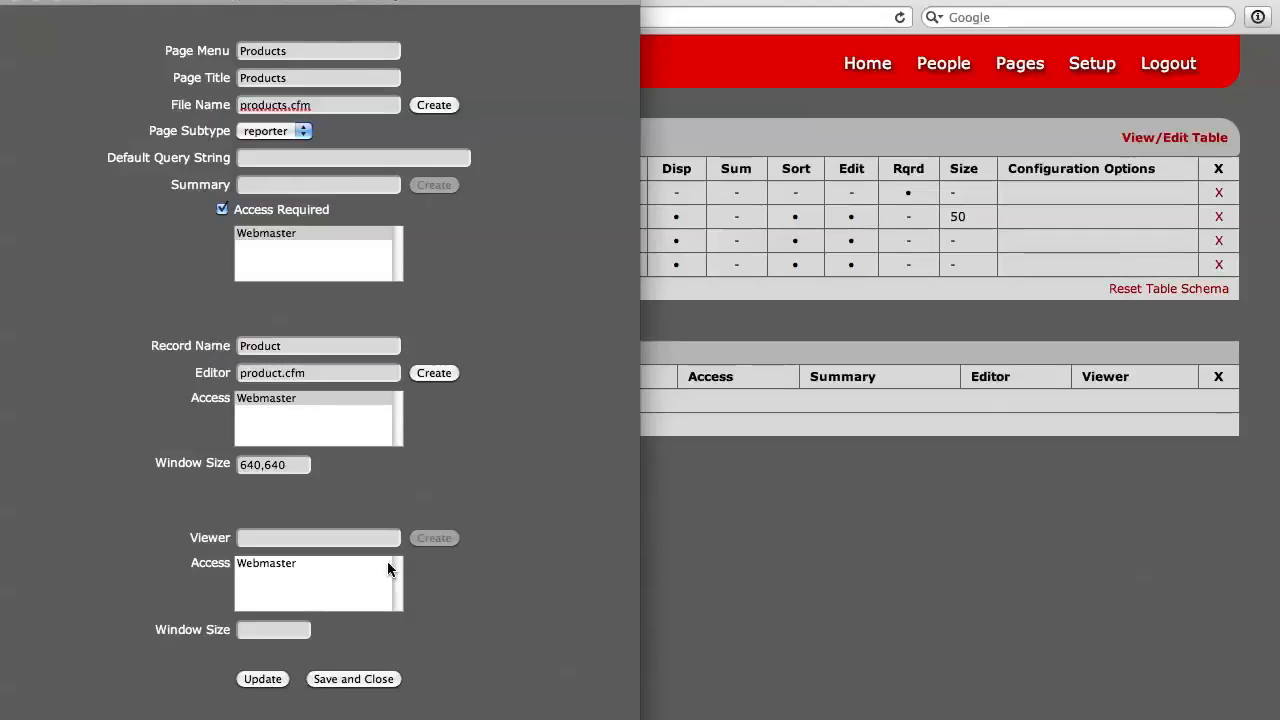
left_click(257, 681)
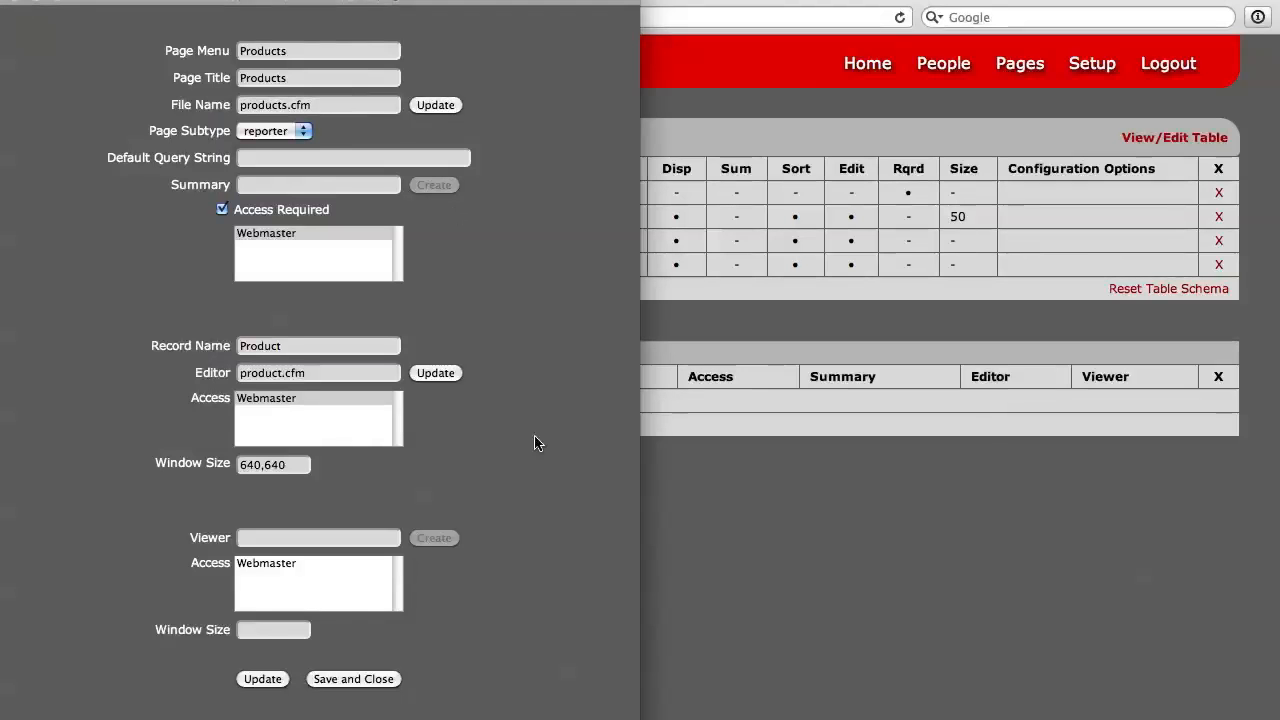
left_click(358, 679)
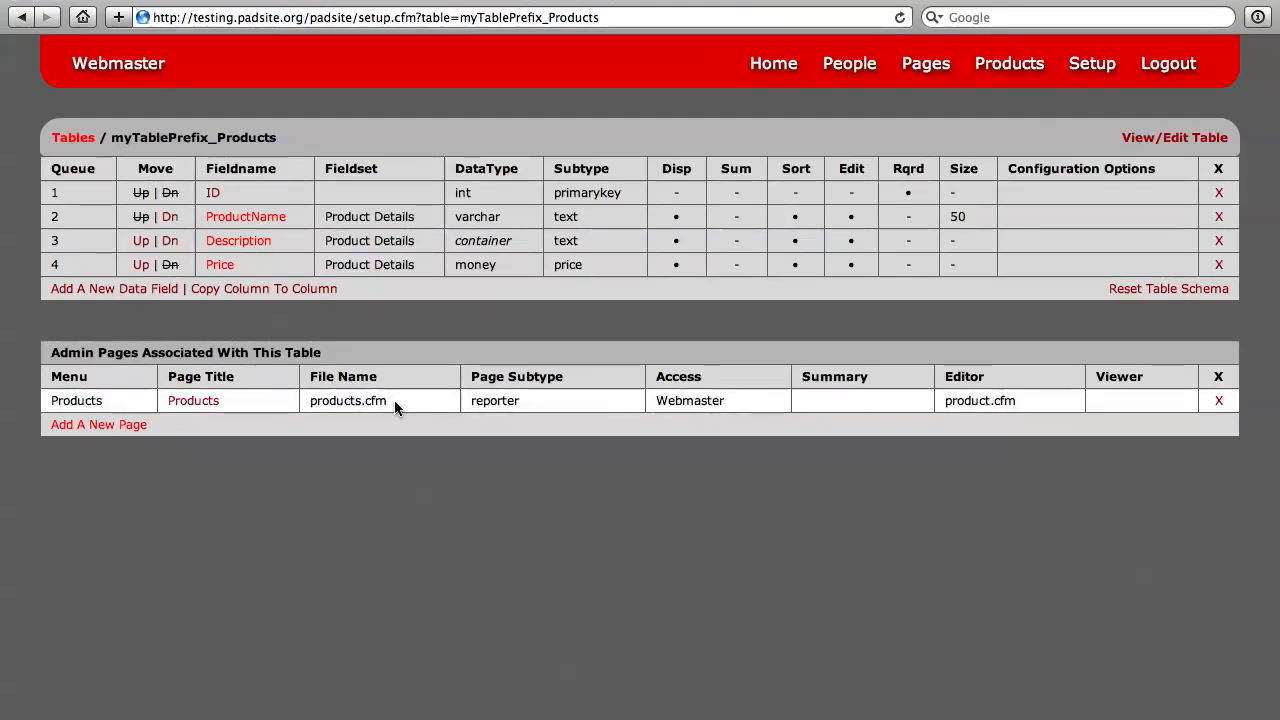
Step: Go to the Products page and start a new product named Test Product
left_click(1007, 66)
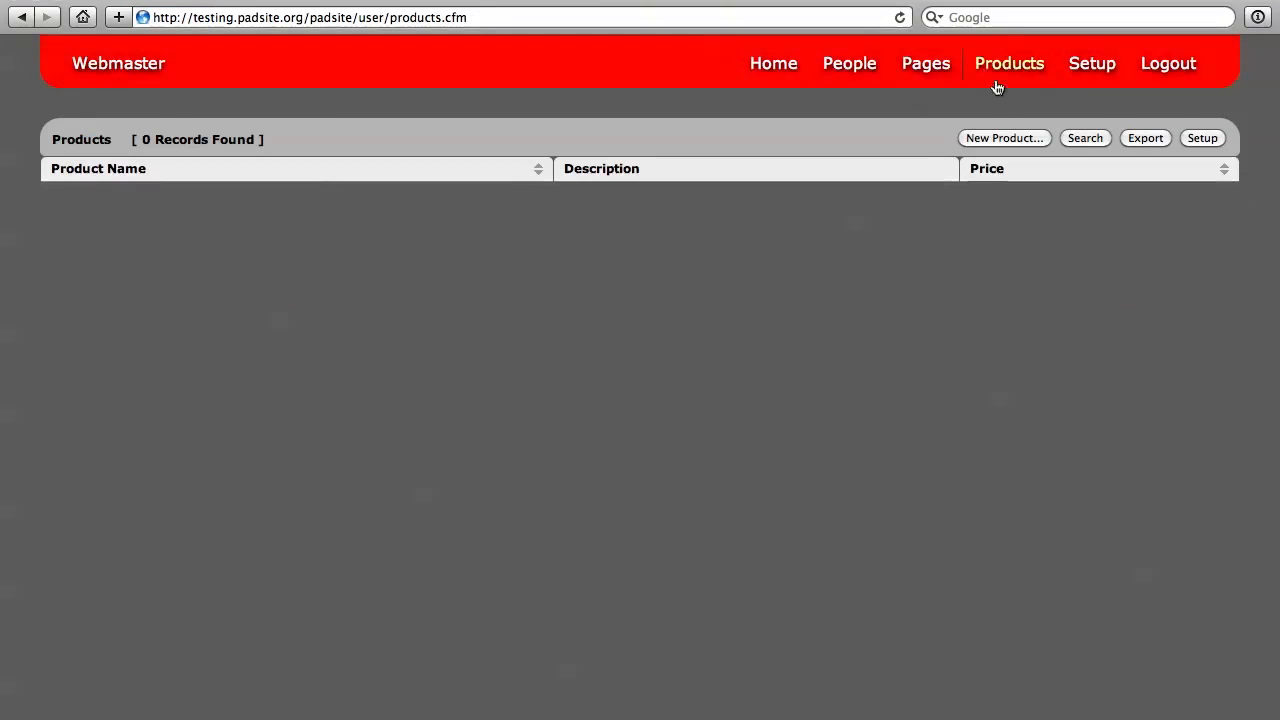
left_click(998, 138)
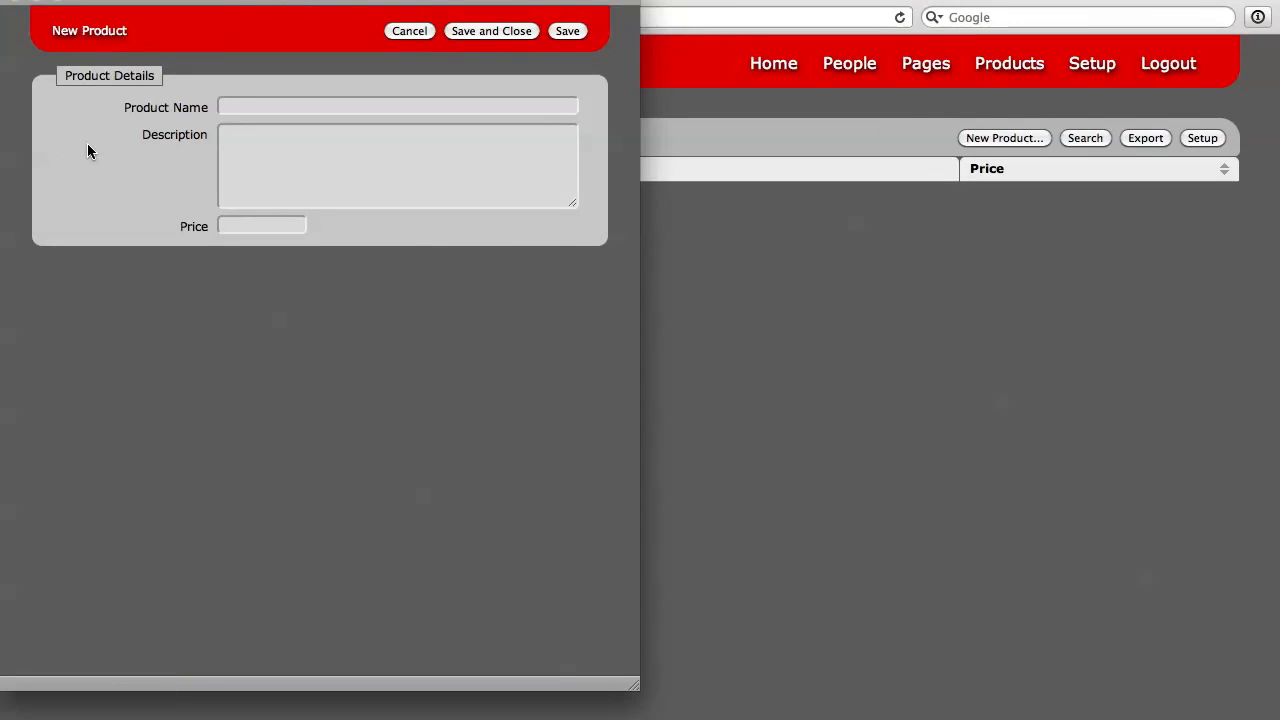
left_click(238, 107)
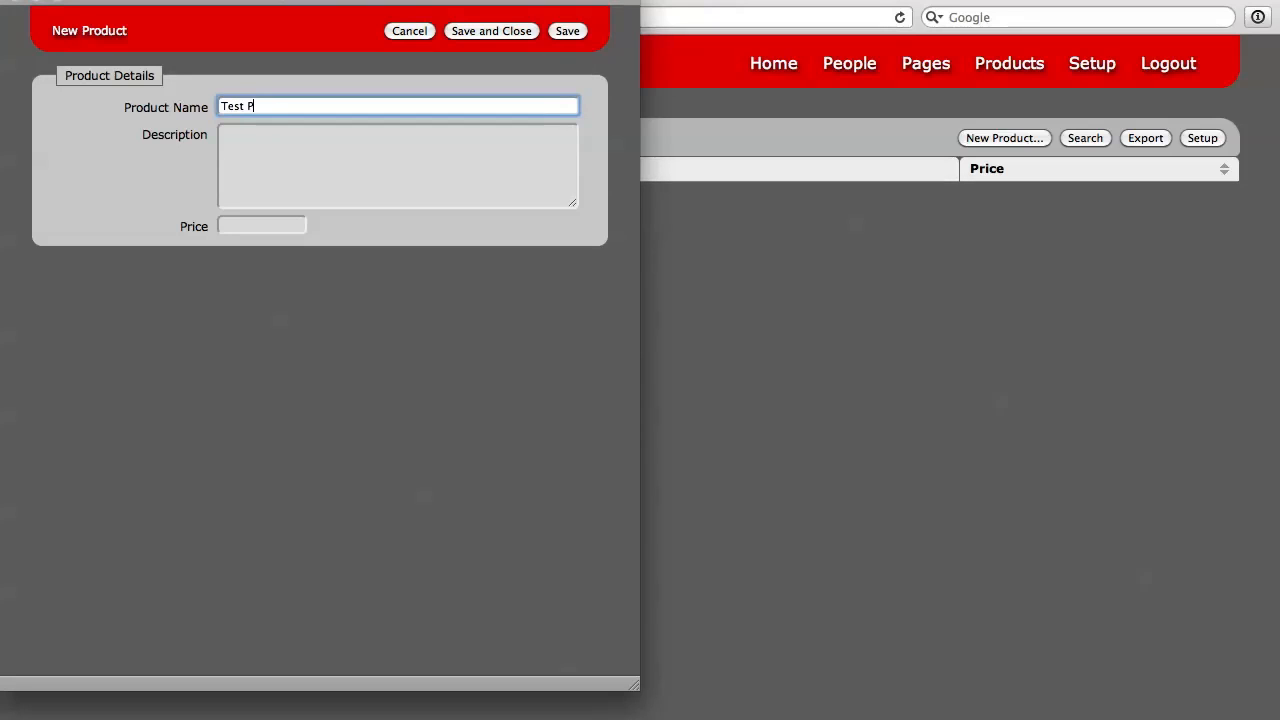
type("ct")
key("Tab")
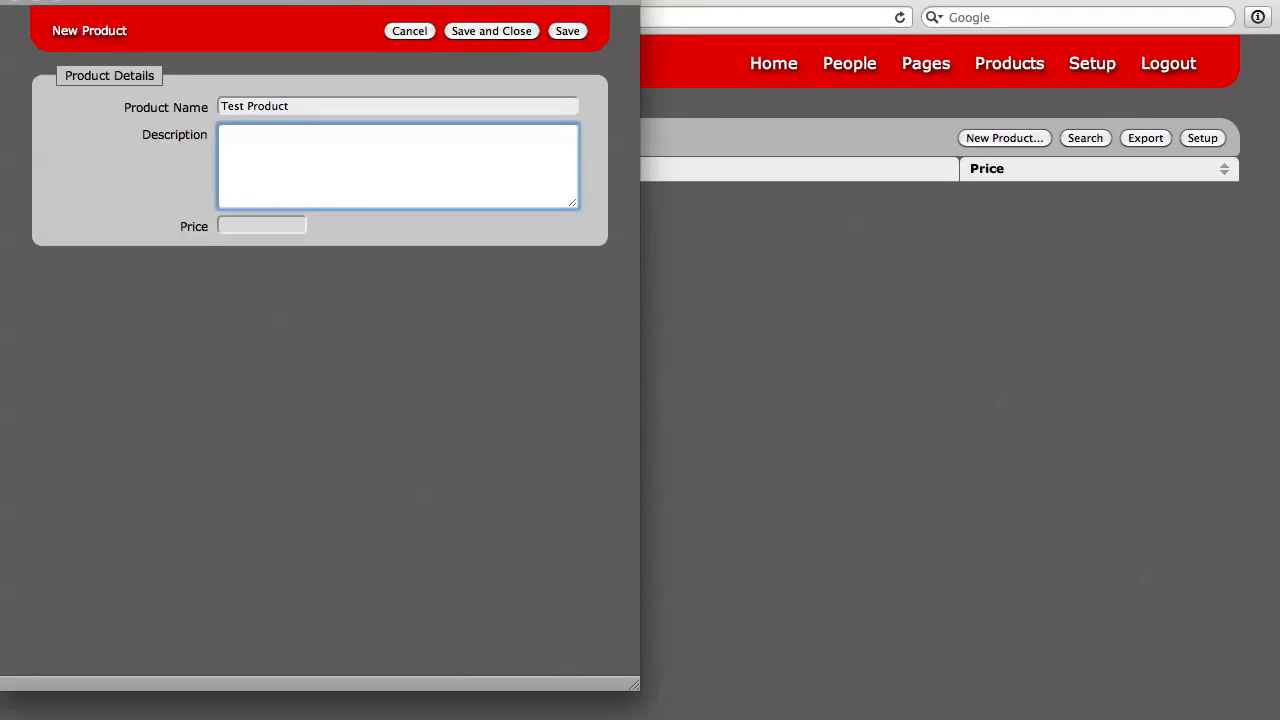
Step: Set the product's description to "awesome description" and its price to 99.99, and save the record
type("awesome description")
key("Tab")
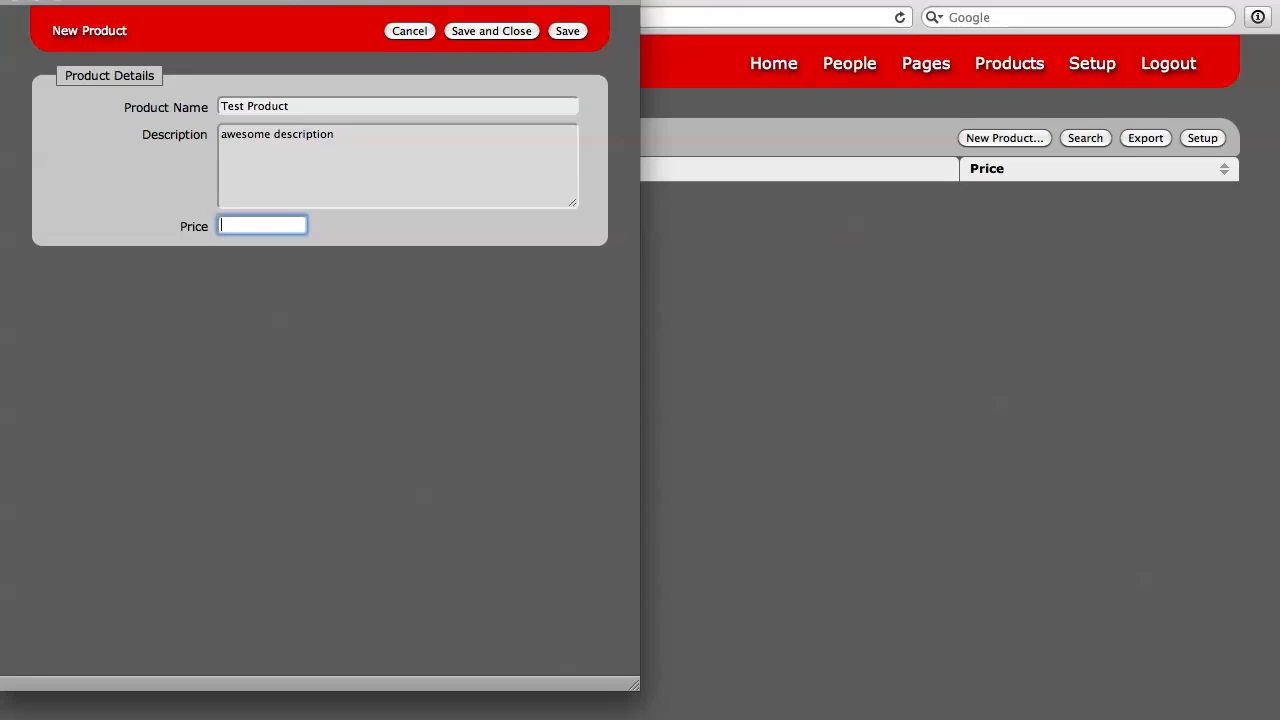
type("99.99")
key("Return")
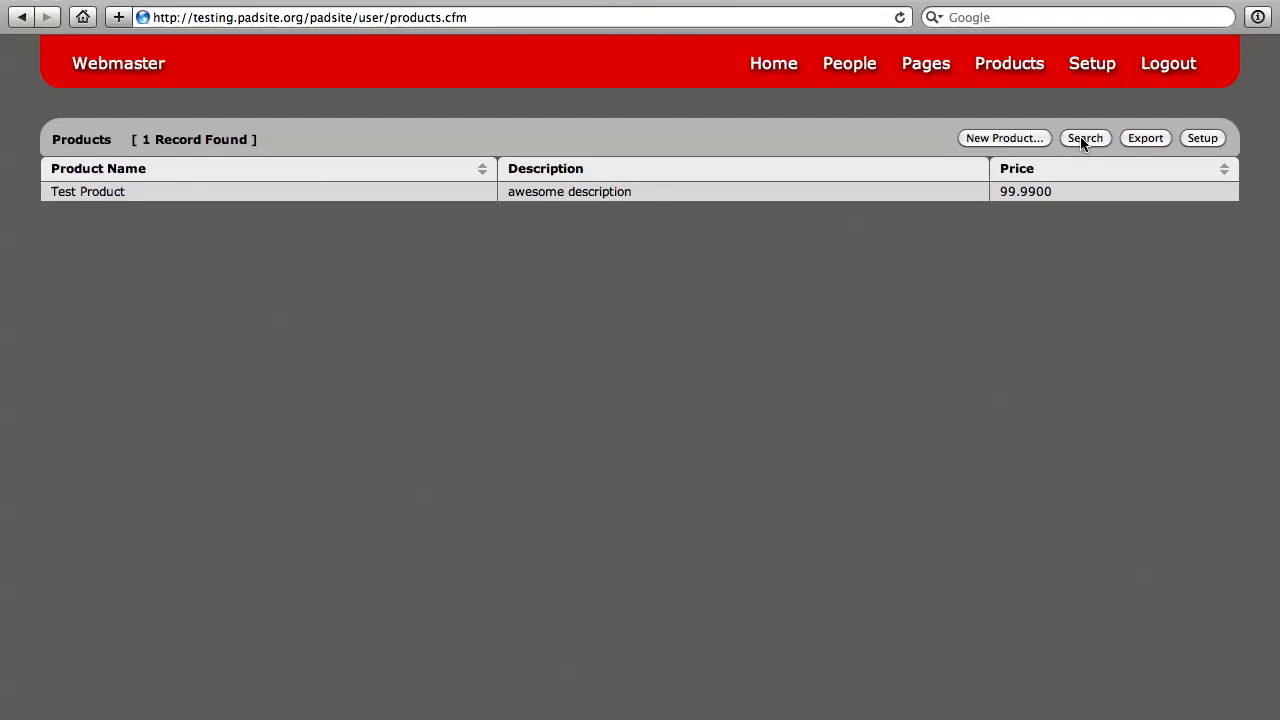
Step: Add a second product named "test Product 2" with the description "wow" and a price of 75
left_click(1000, 138)
left_click(266, 114)
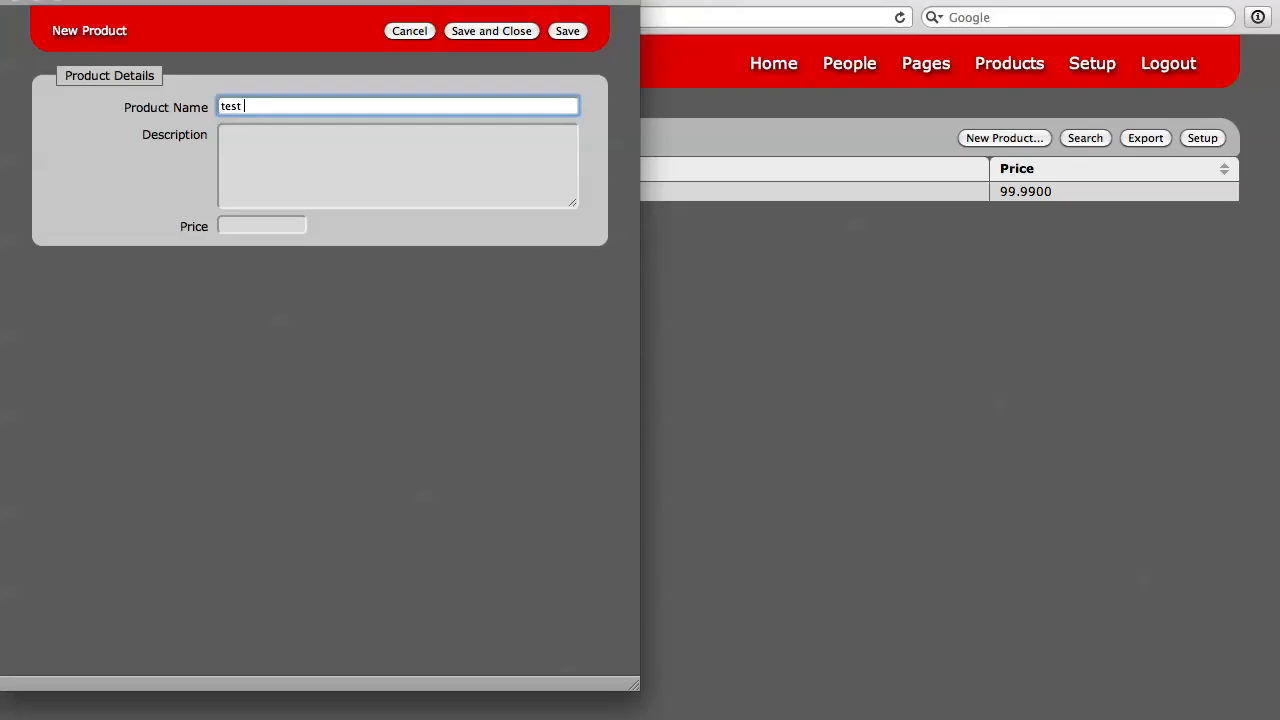
key("Right")
key("Tab")
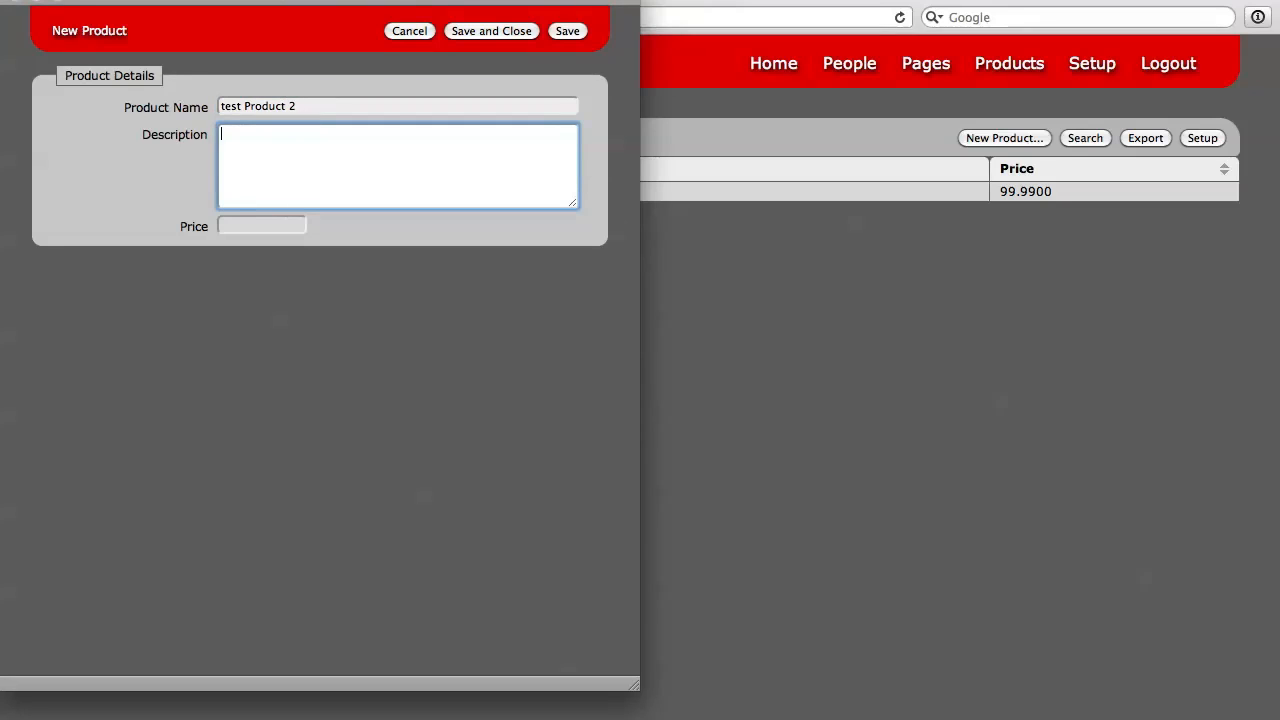
key("Tab")
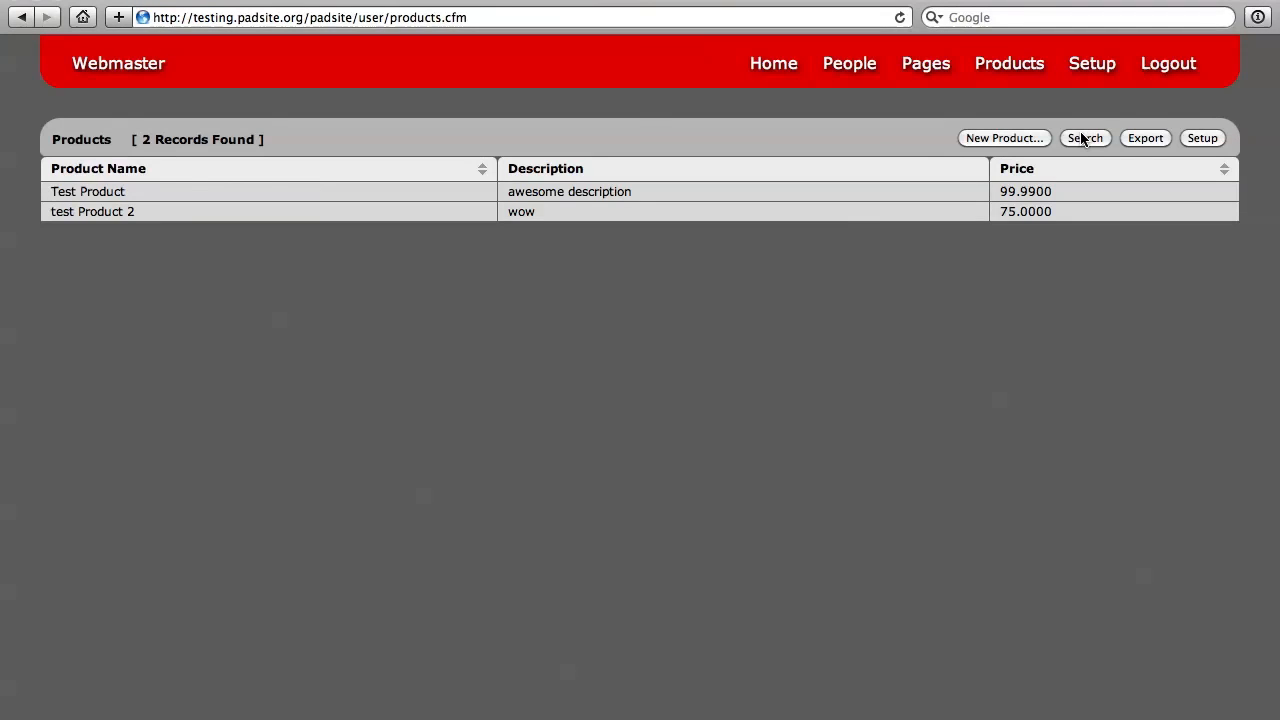
Step: Run an AND search for products with 2 in the product name, and show all records again
left_click(1082, 138)
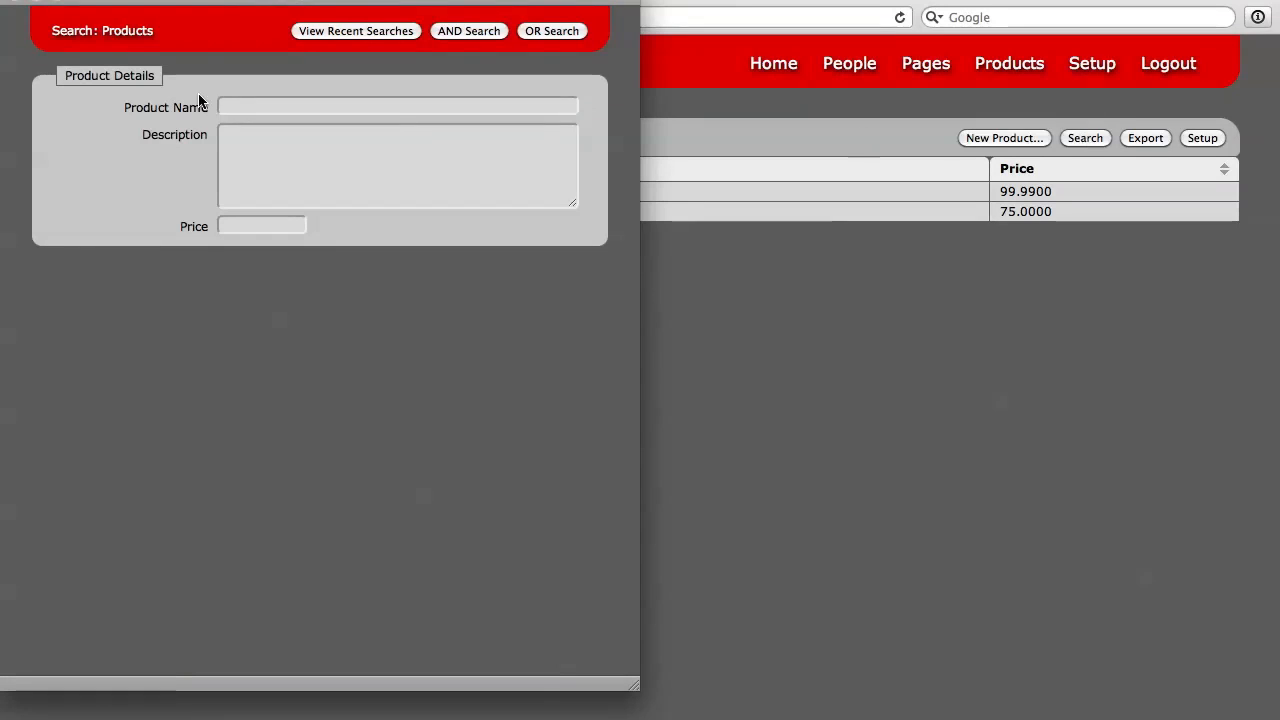
left_click(247, 108)
left_click(247, 108)
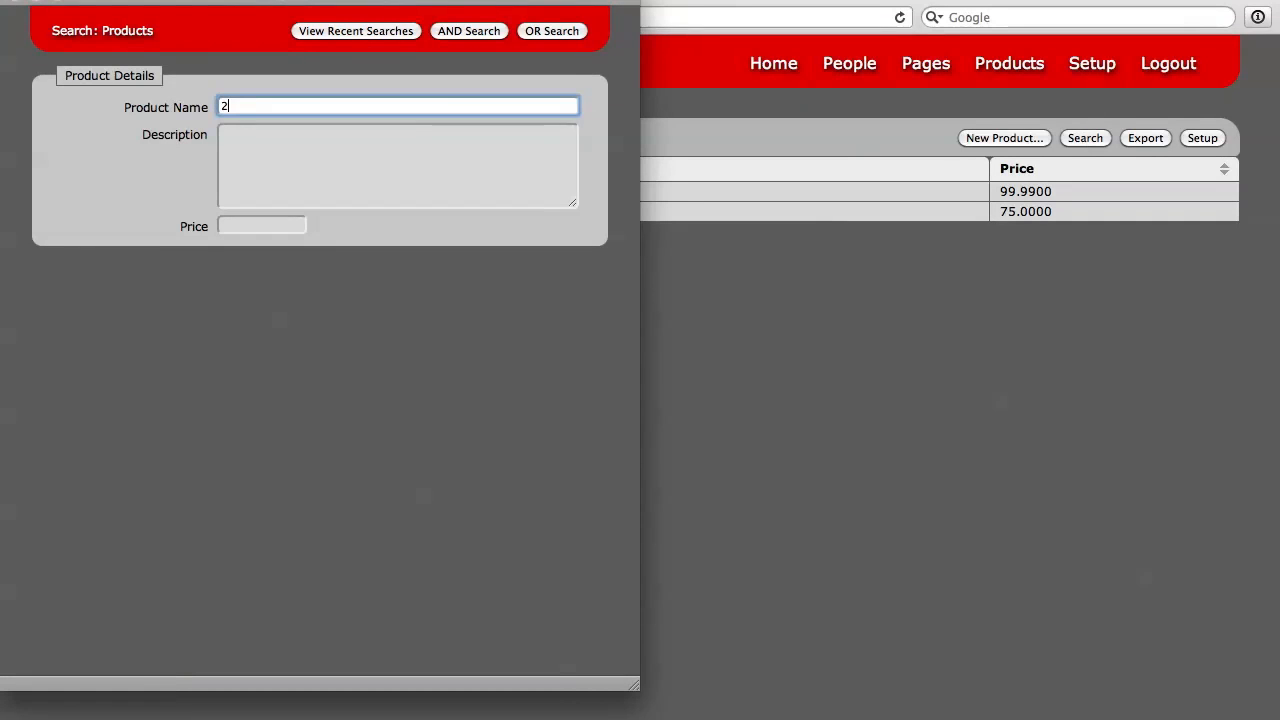
left_click(478, 35)
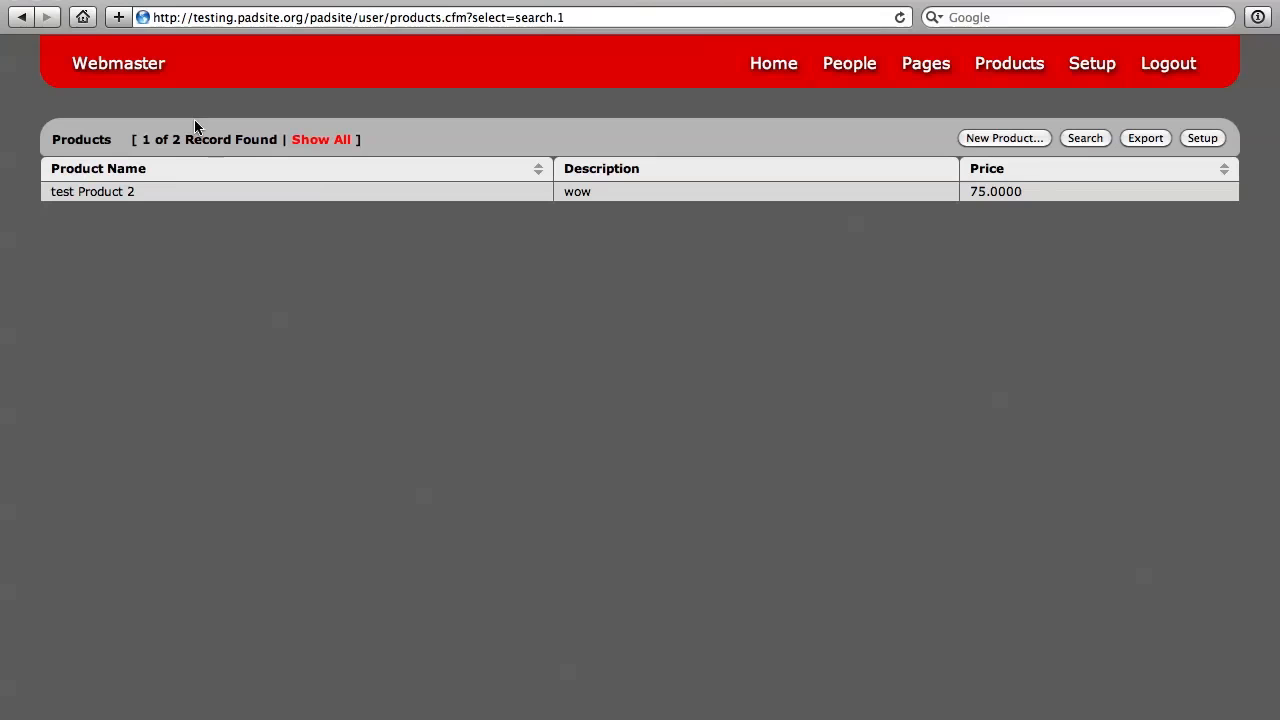
left_click(315, 142)
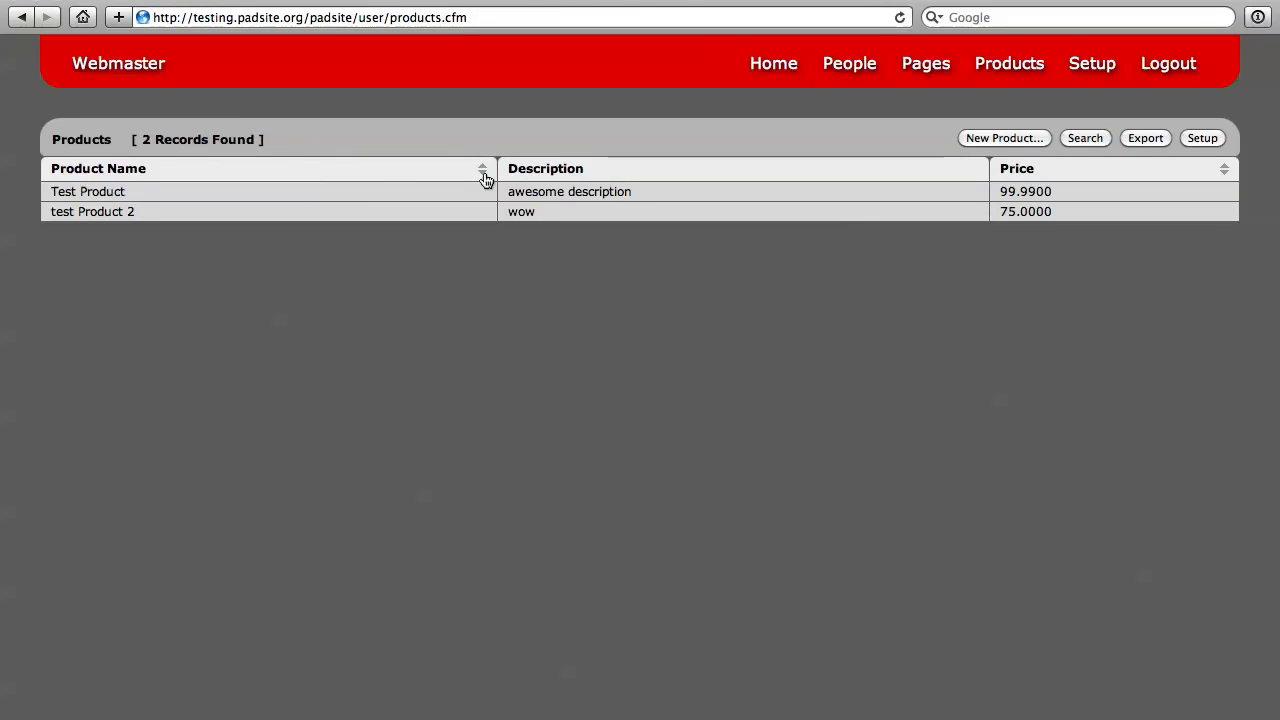
Step: Sort the product list by product name in both directions, and by price in ascending order
left_click(375, 177)
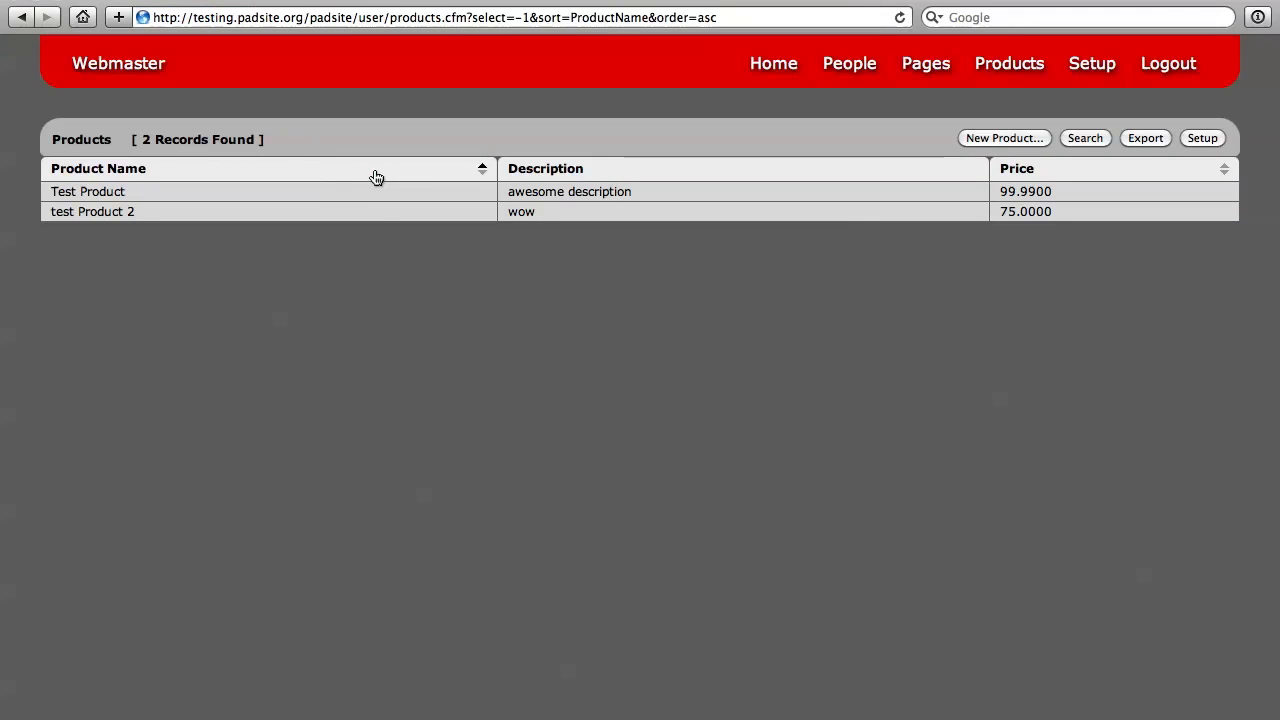
left_click(375, 177)
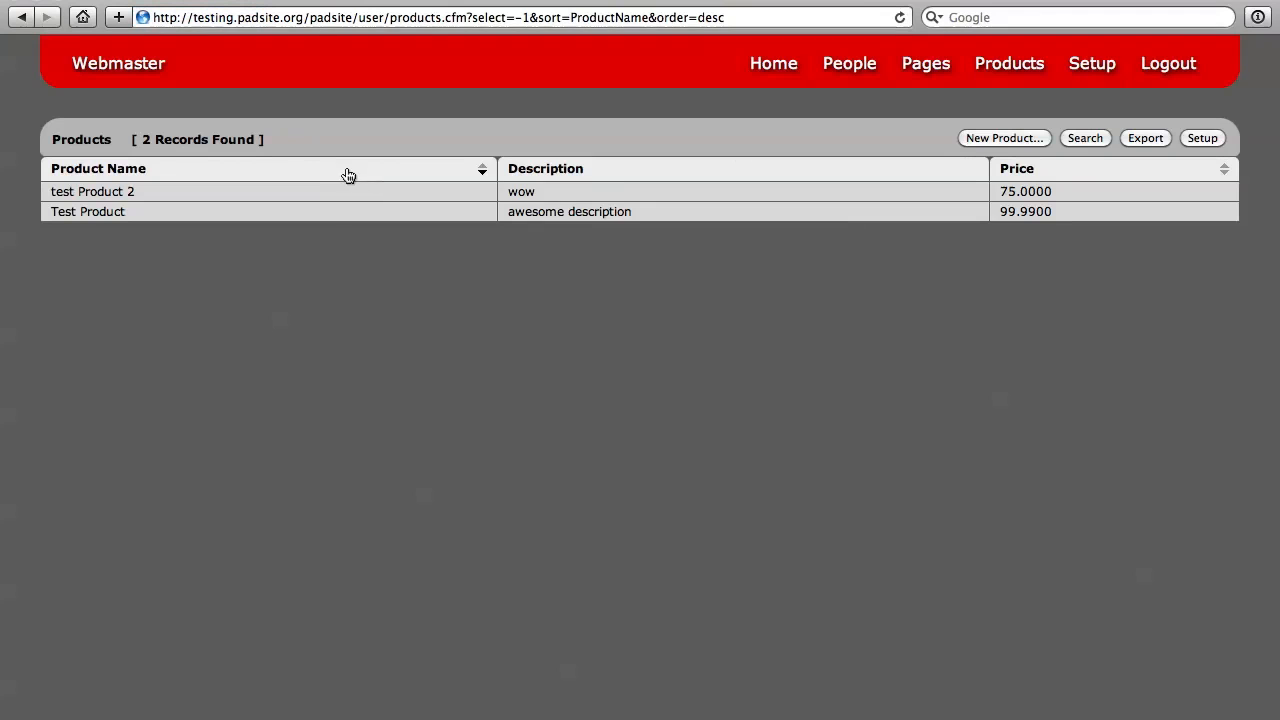
left_click(372, 177)
left_click(1118, 179)
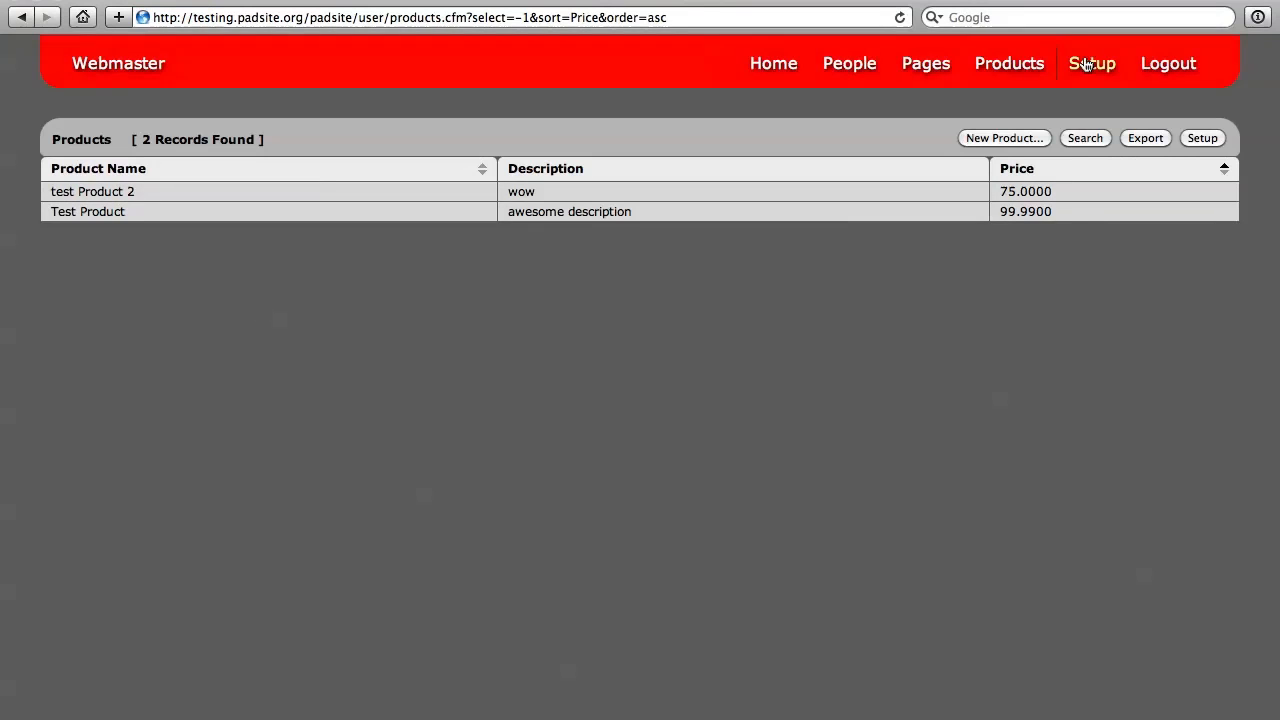
Step: Go to the Products table's setup page, view the raw table data in the query editor, and return to the setup page
left_click(1210, 139)
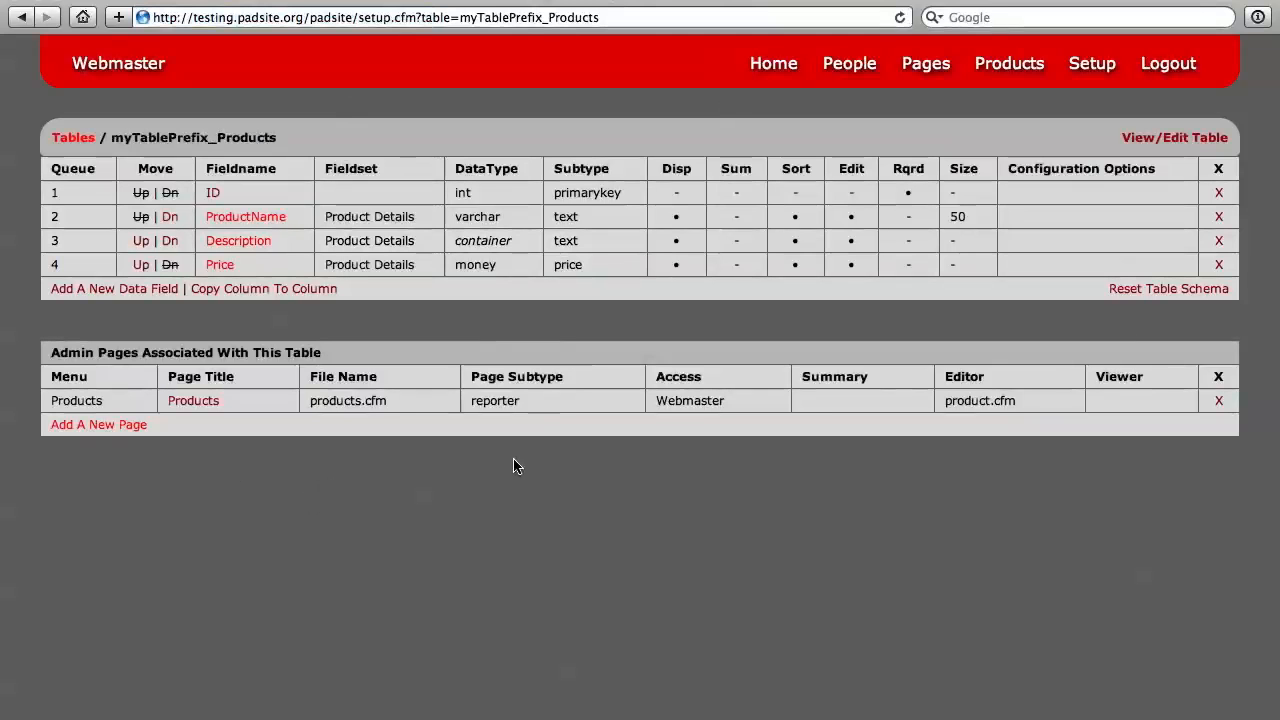
left_click(1149, 141)
left_click(51, 95)
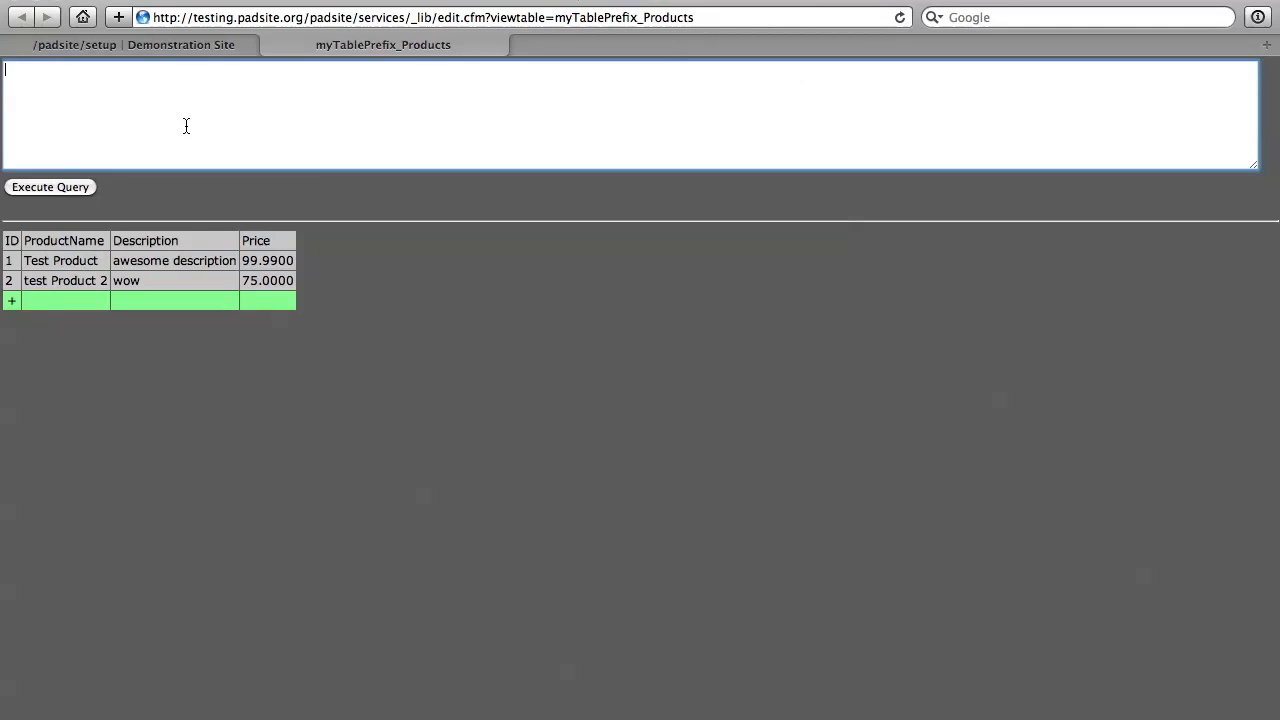
left_click(272, 49)
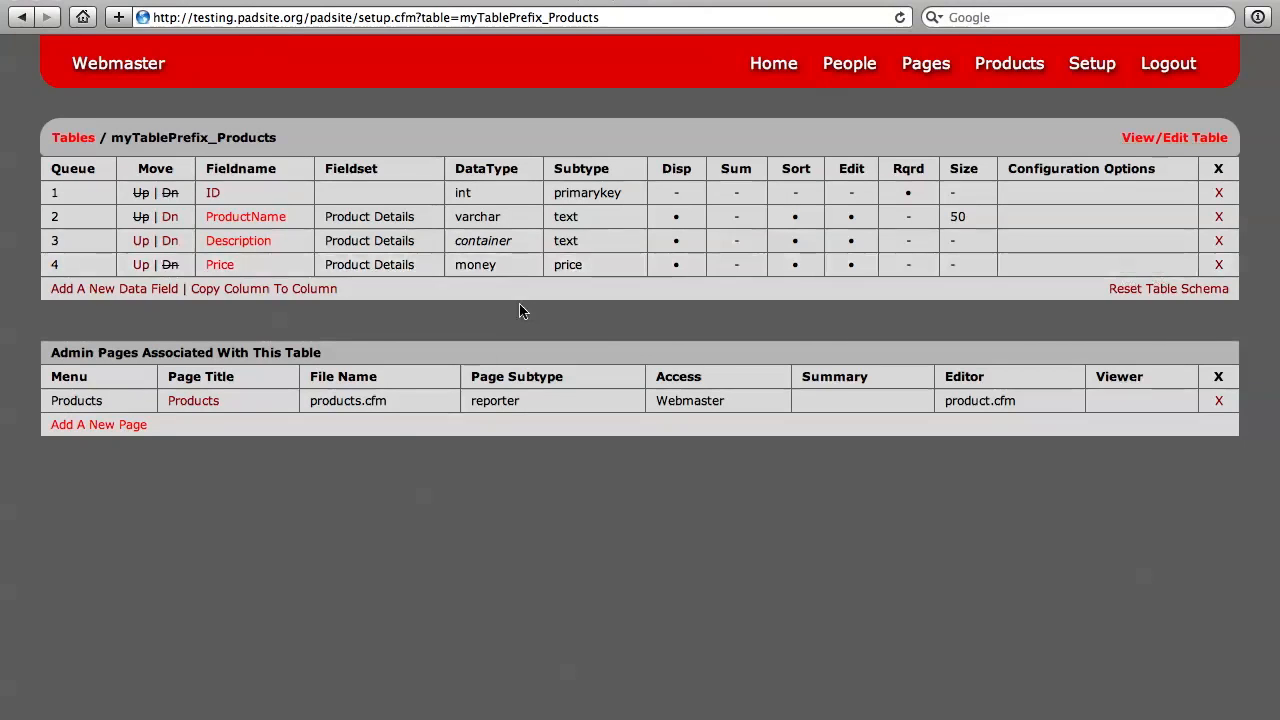
Step: Switch to the Coda editor and reconnect to the remote server of testing.padsite.org
key("super+Tab")
key("super+Tab")
key("super+Tab")
key("super+Tab")
key("super+Tab")
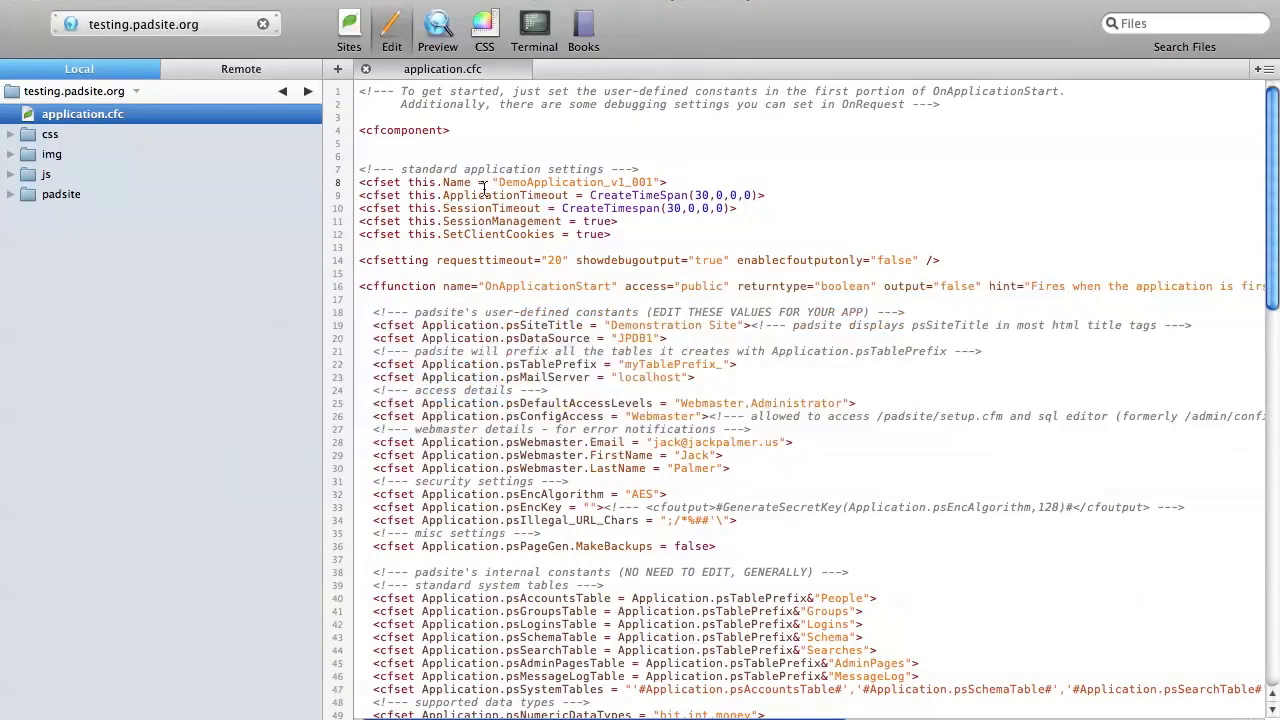
left_click(217, 60)
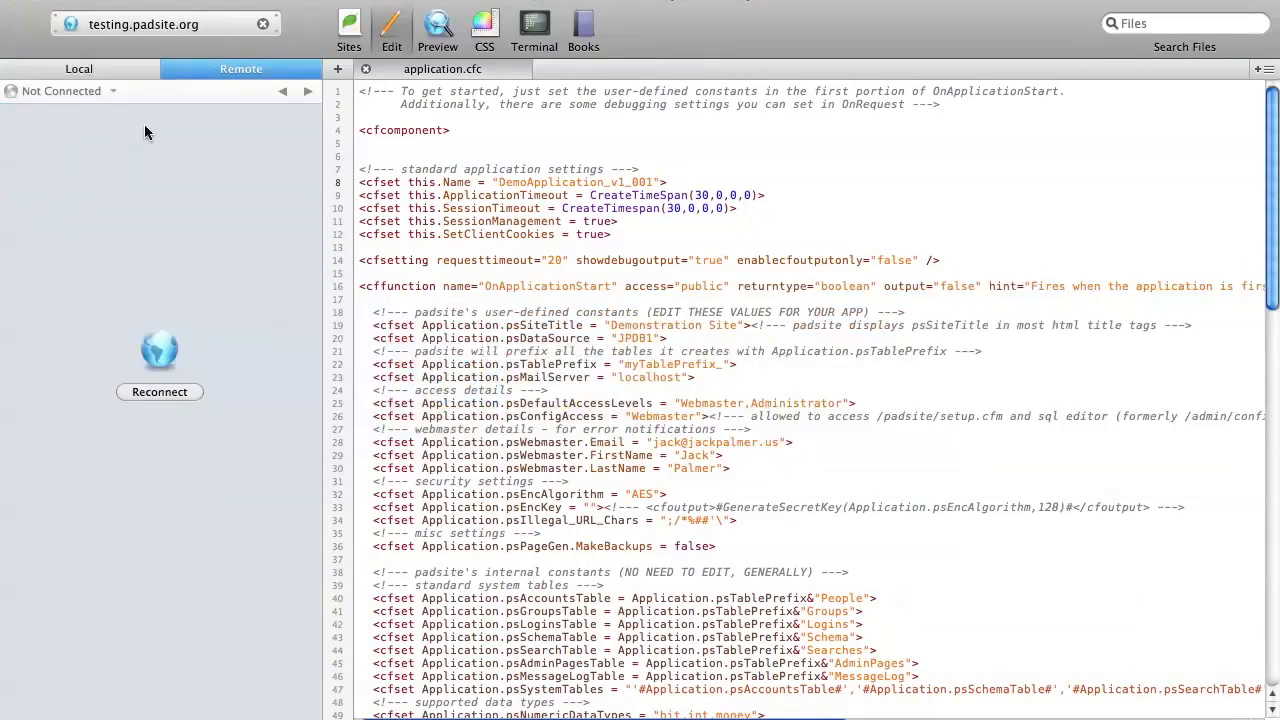
left_click(165, 392)
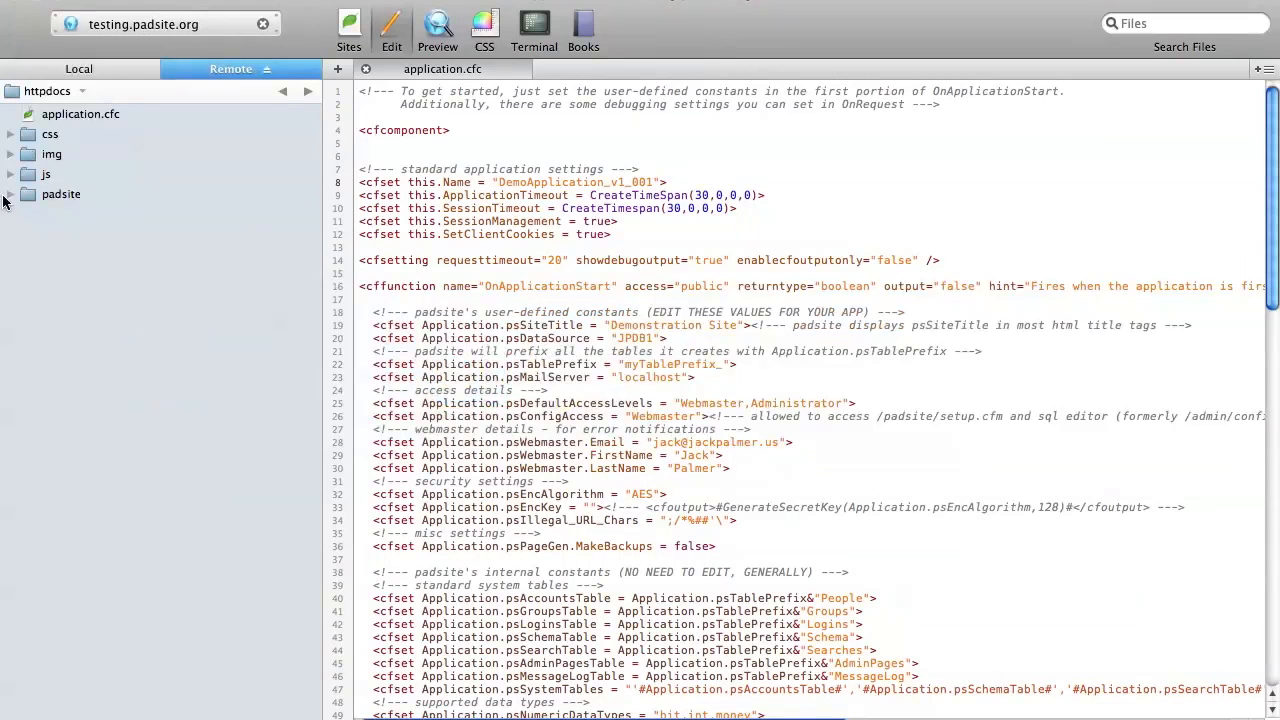
Step: Expand the user folder inside the remote padsite folder and reload its file listing
left_click(11, 195)
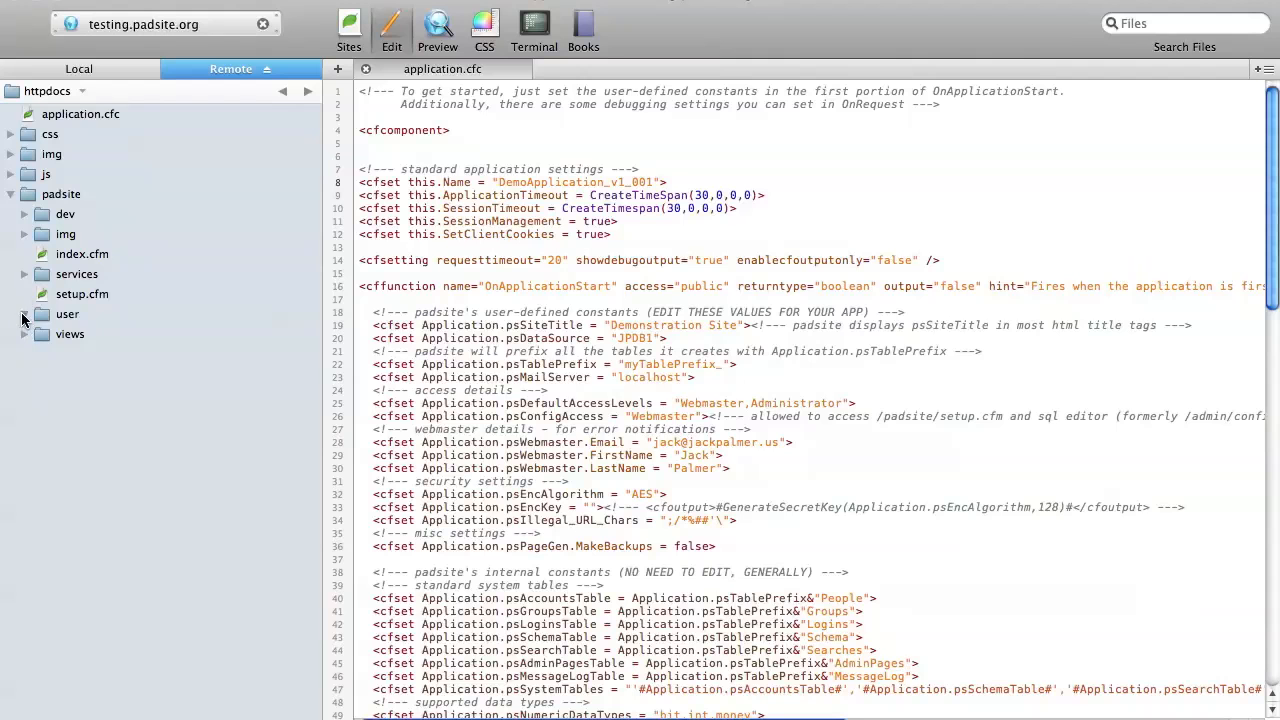
left_click(23, 316)
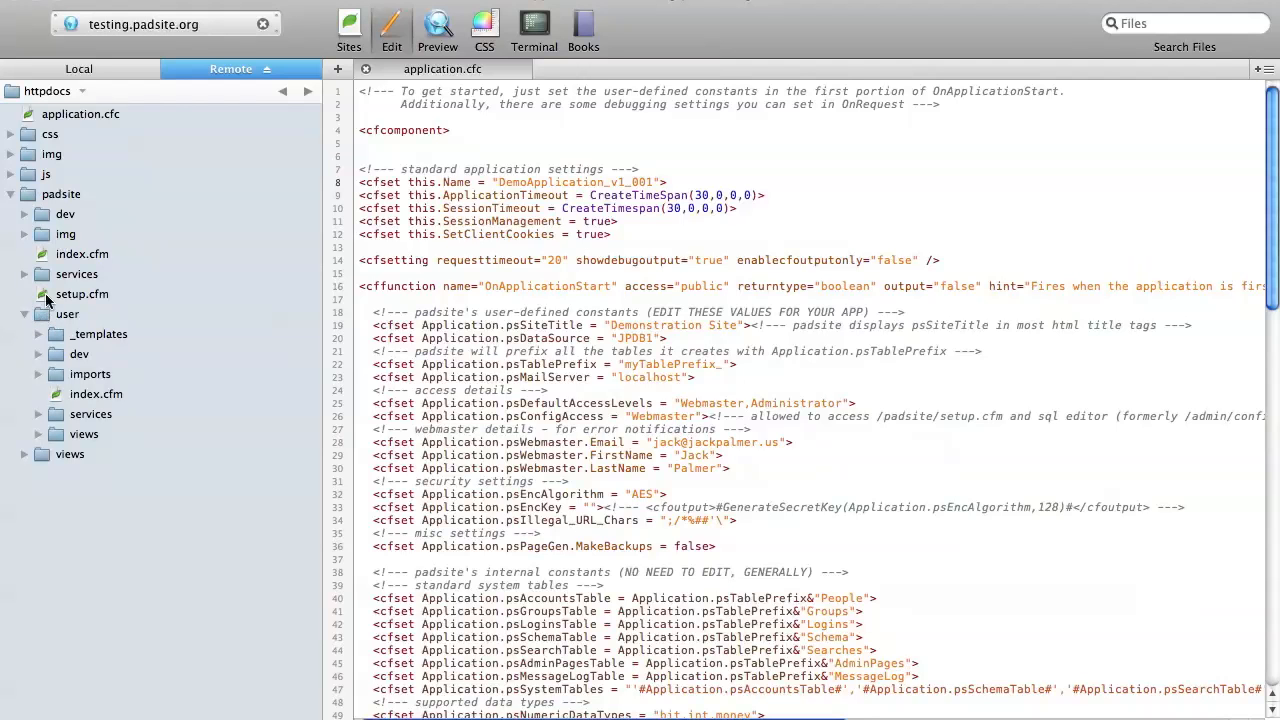
right_click(44, 312)
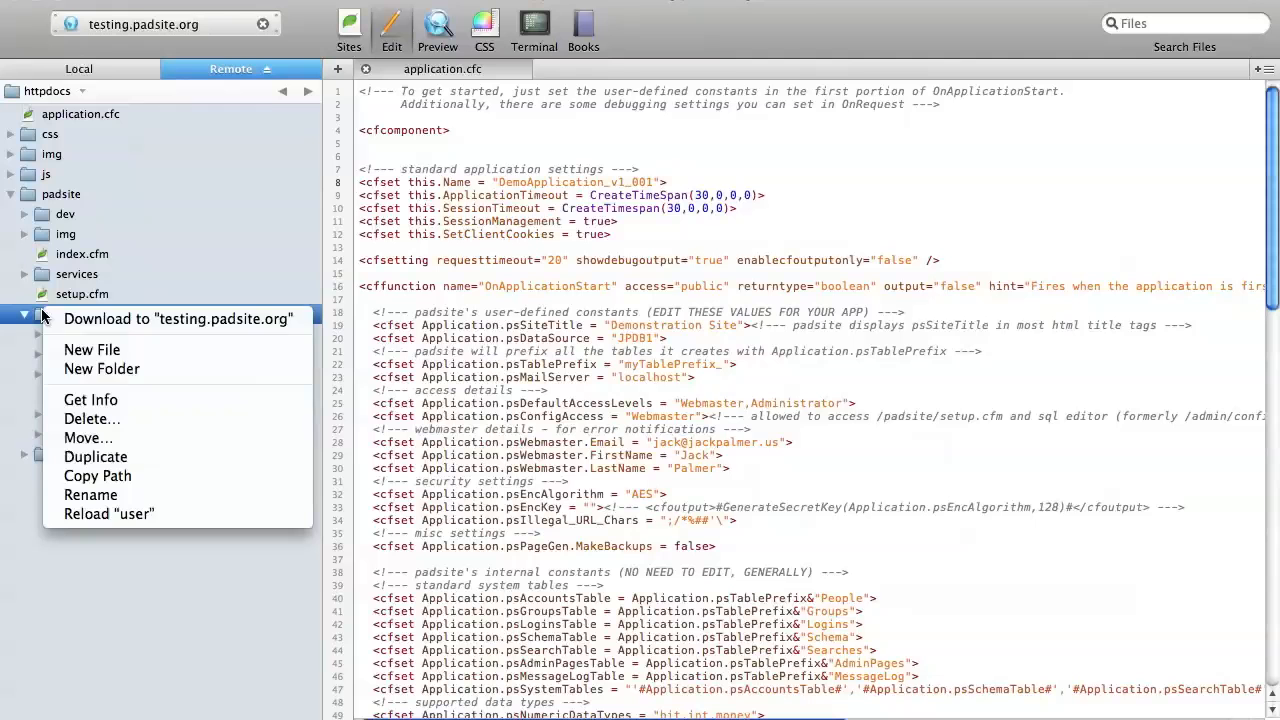
left_click(116, 513)
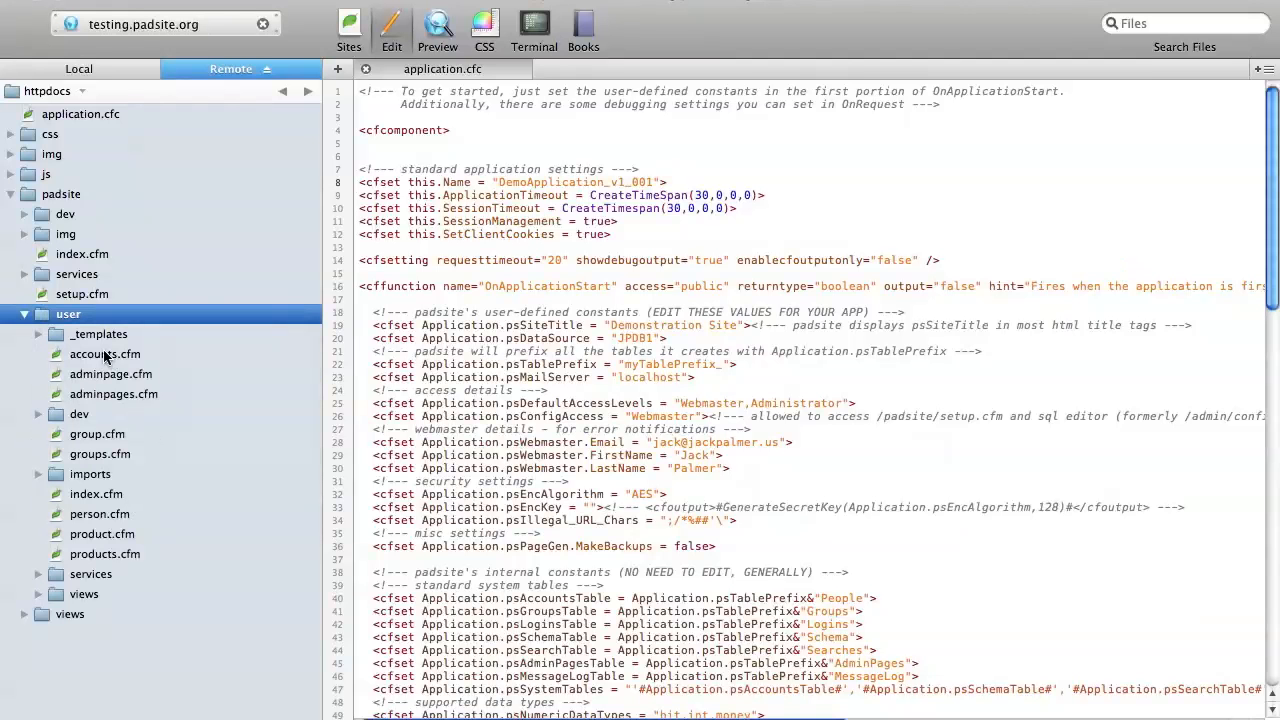
Step: Examine the generated page files in the user folder, from accounts.cfm and adminpages.cfm to product.cfm and products.cfm
left_click(96, 355)
left_click(88, 375)
left_click(90, 394)
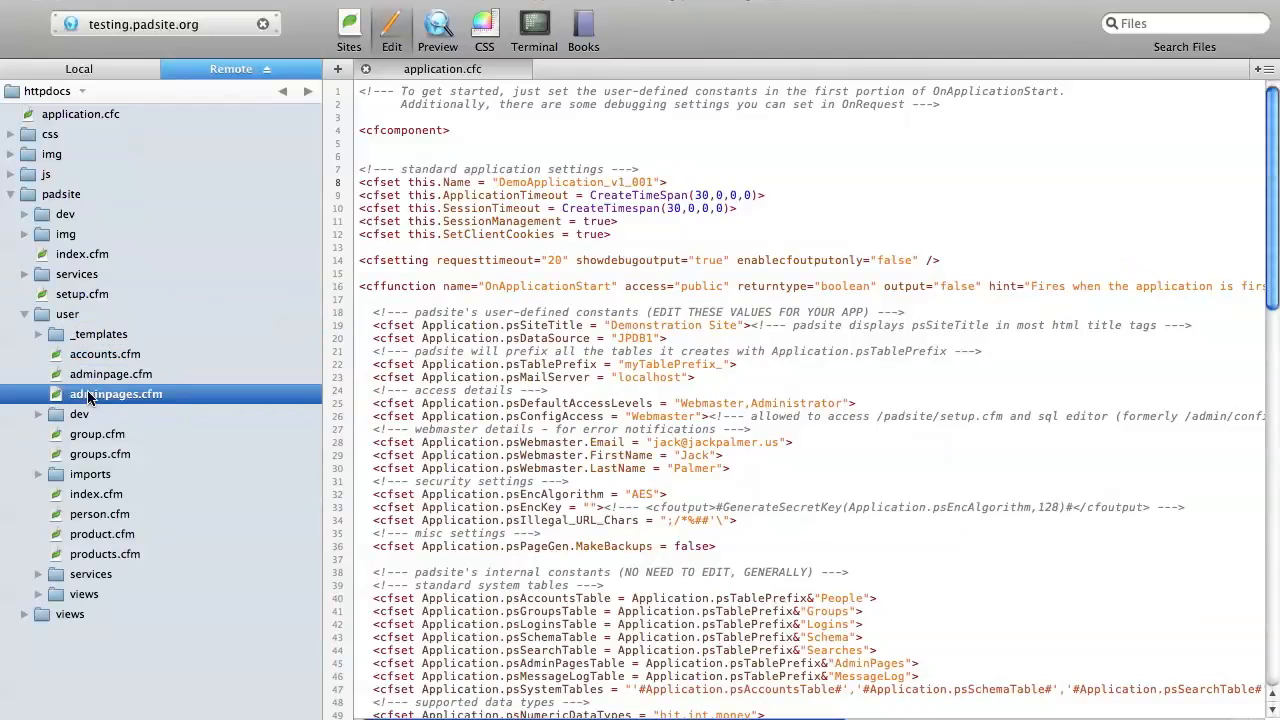
left_click(88, 438)
left_click(86, 456)
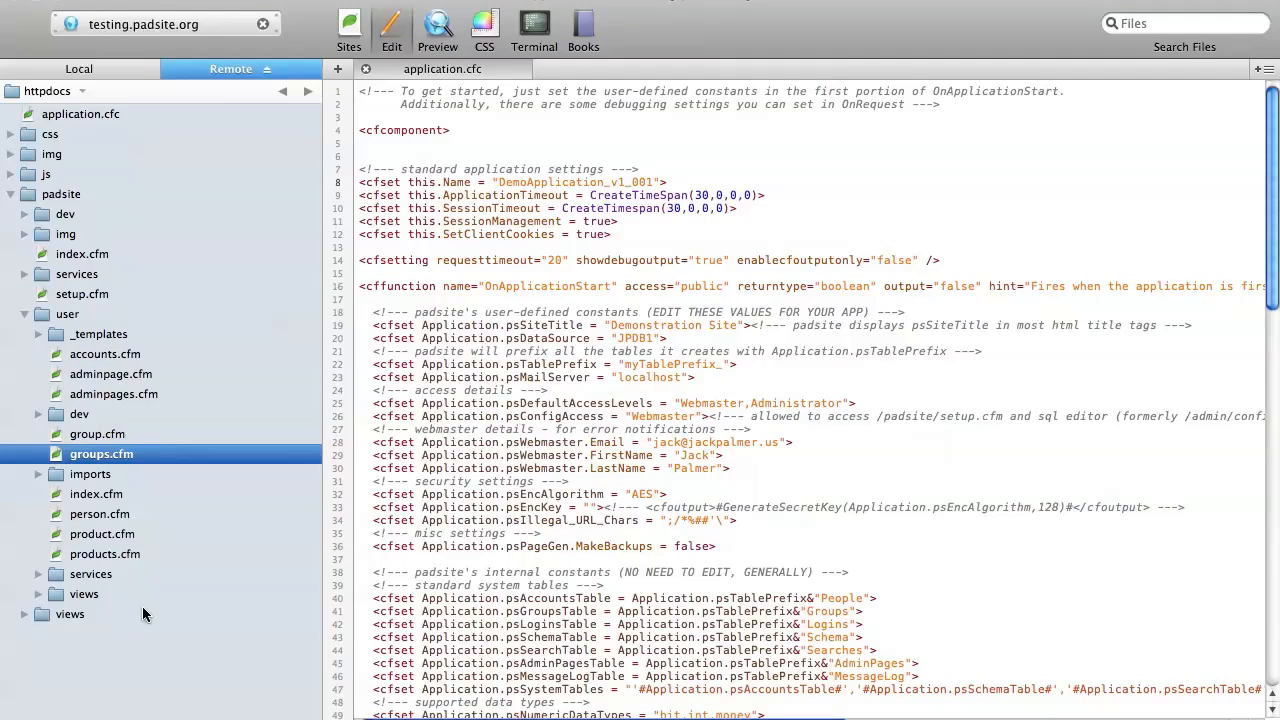
left_click(85, 536)
left_click(88, 554)
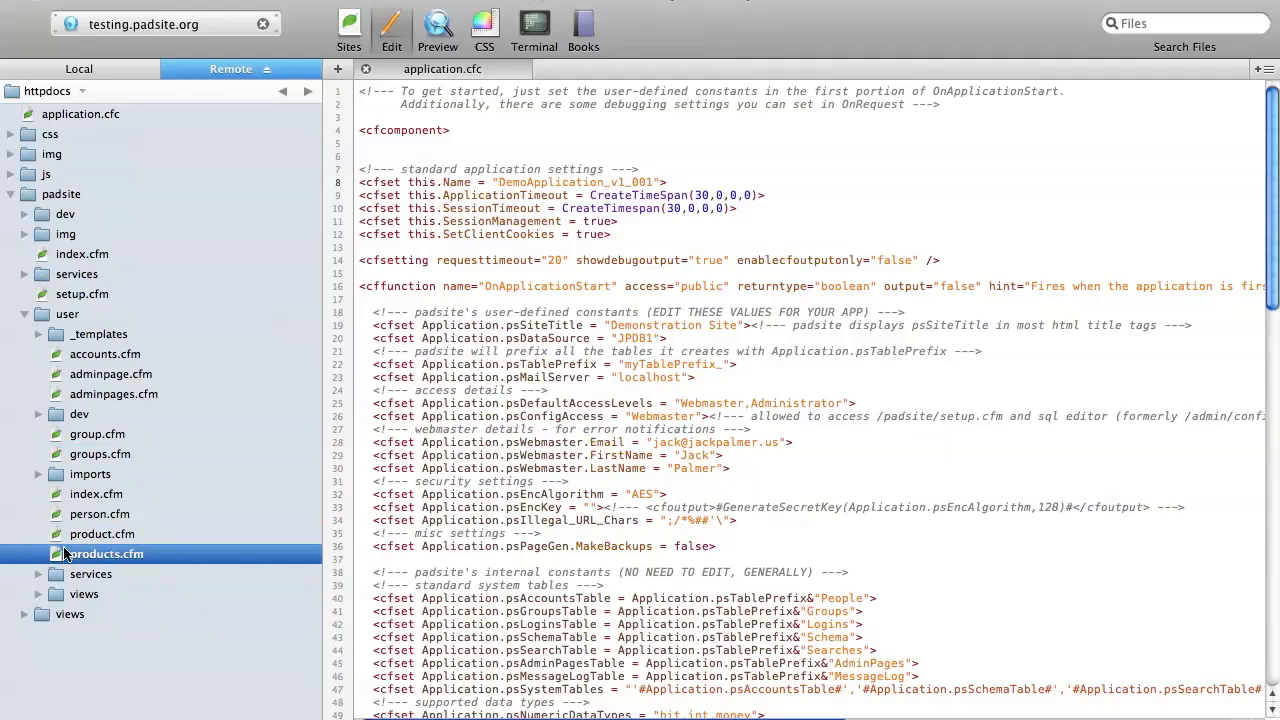
Step: Open the remote products.cfm and product.cfm files, converting the line endings of both to LF
double_click(70, 553)
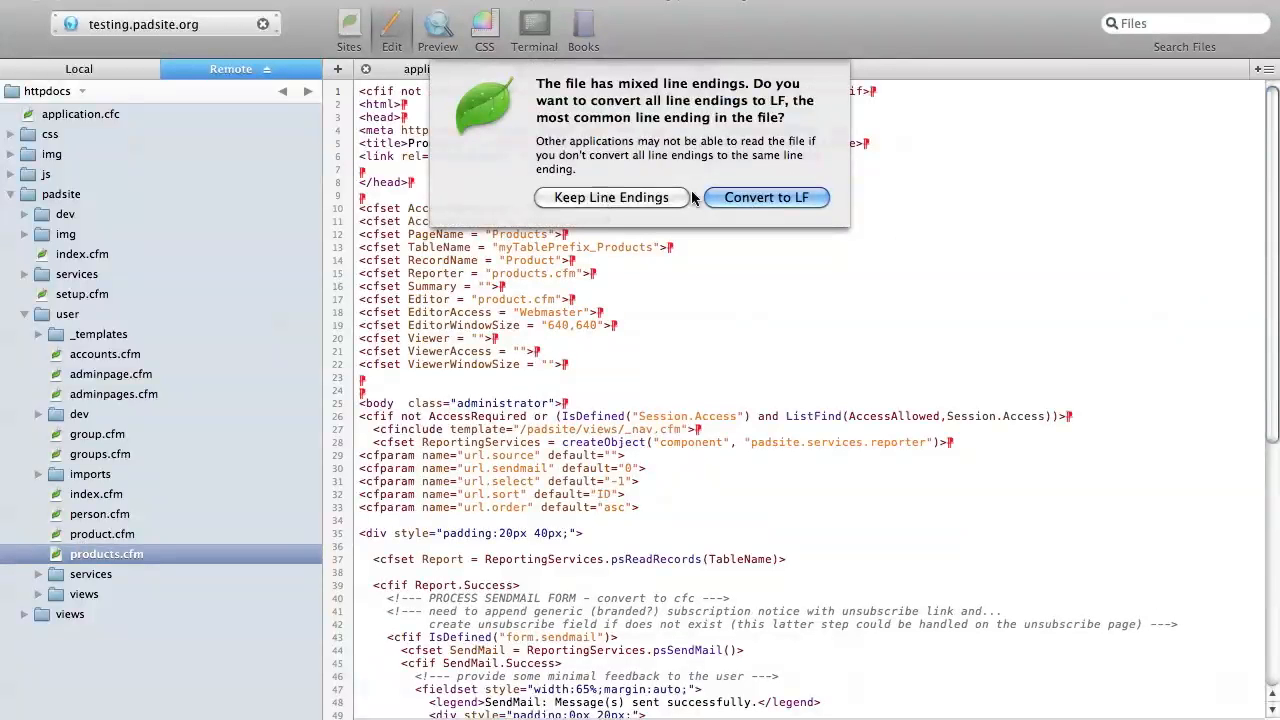
left_click(685, 197)
left_click(86, 538)
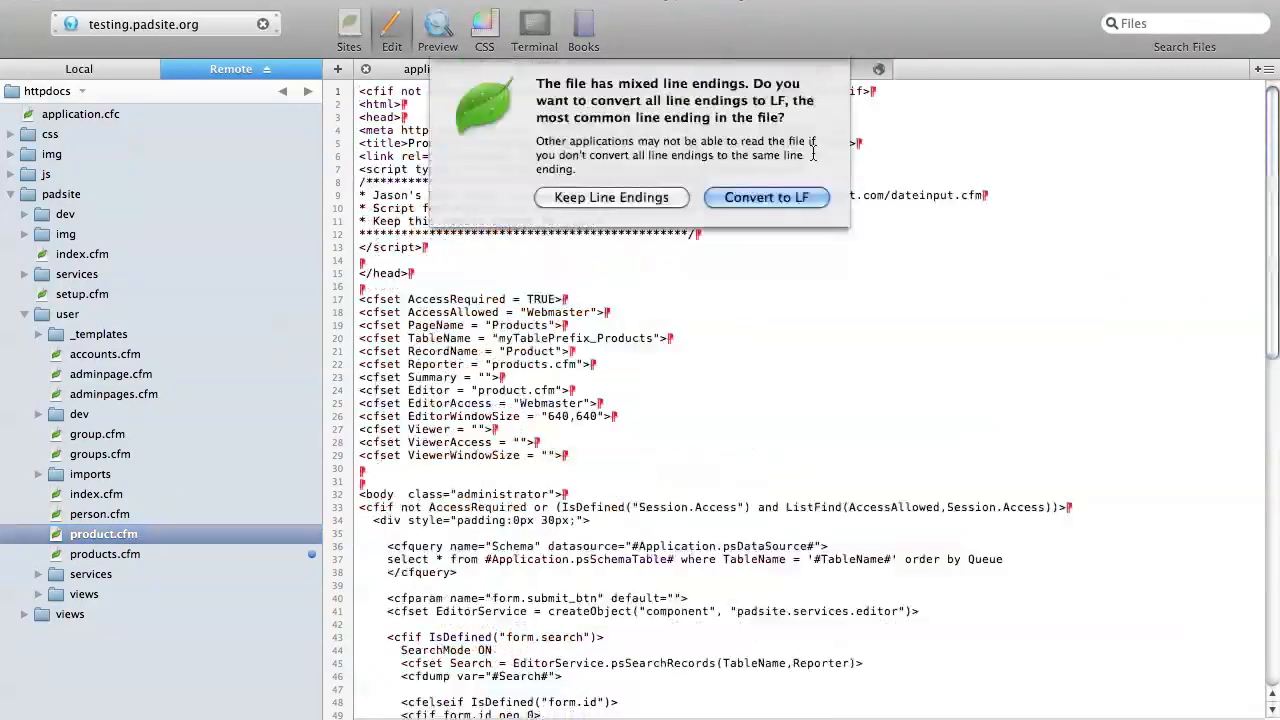
left_click(808, 196)
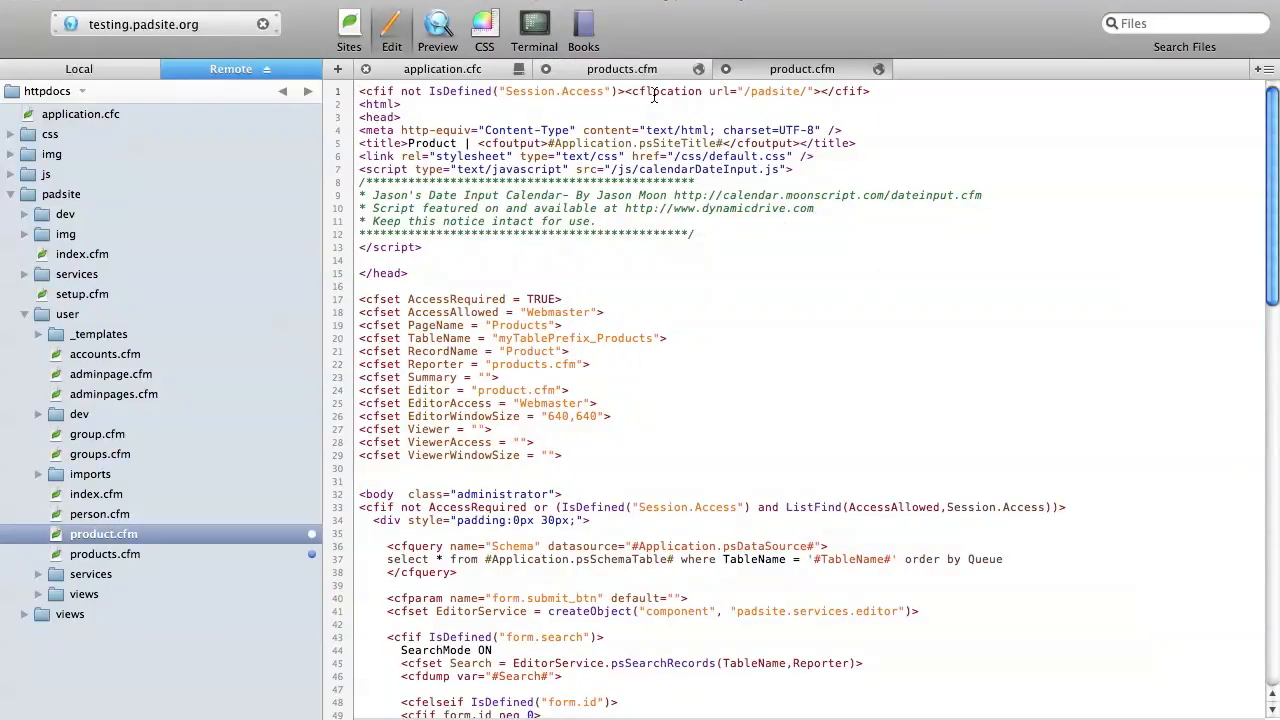
Step: Review the code of products.cfm, examining the TableName setting and the reporting code below it
left_click(624, 69)
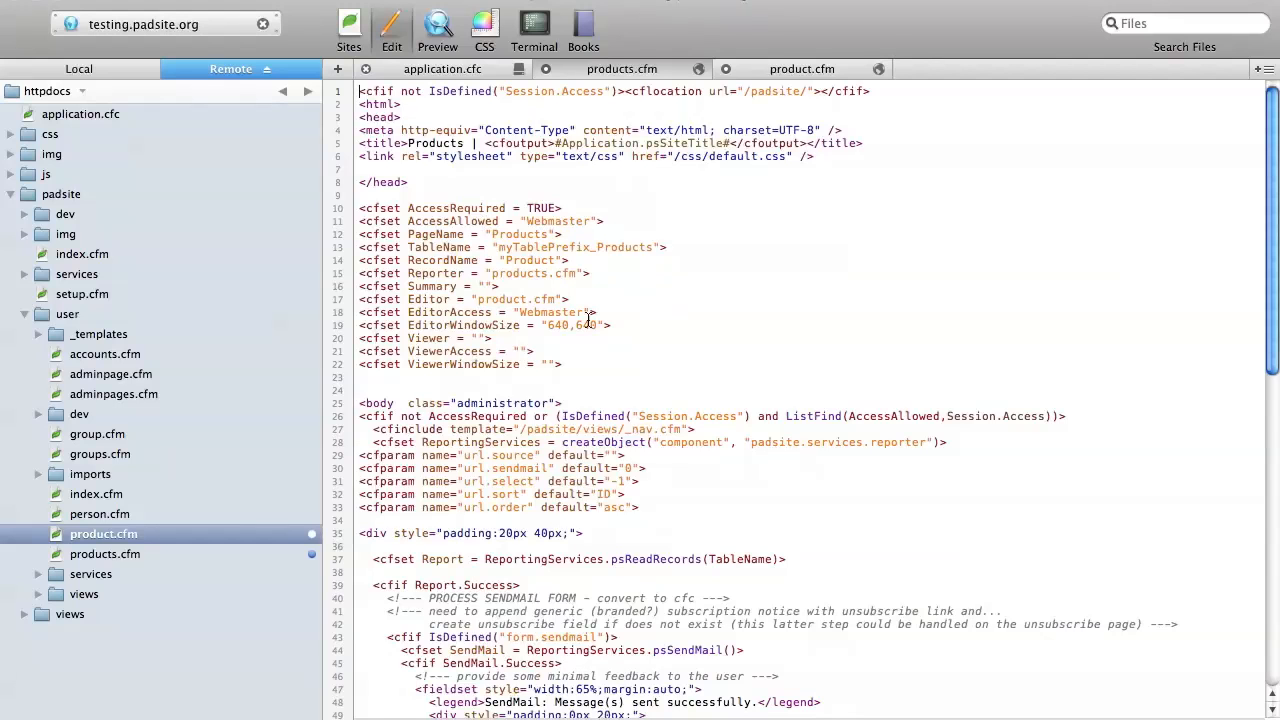
double_click(588, 248)
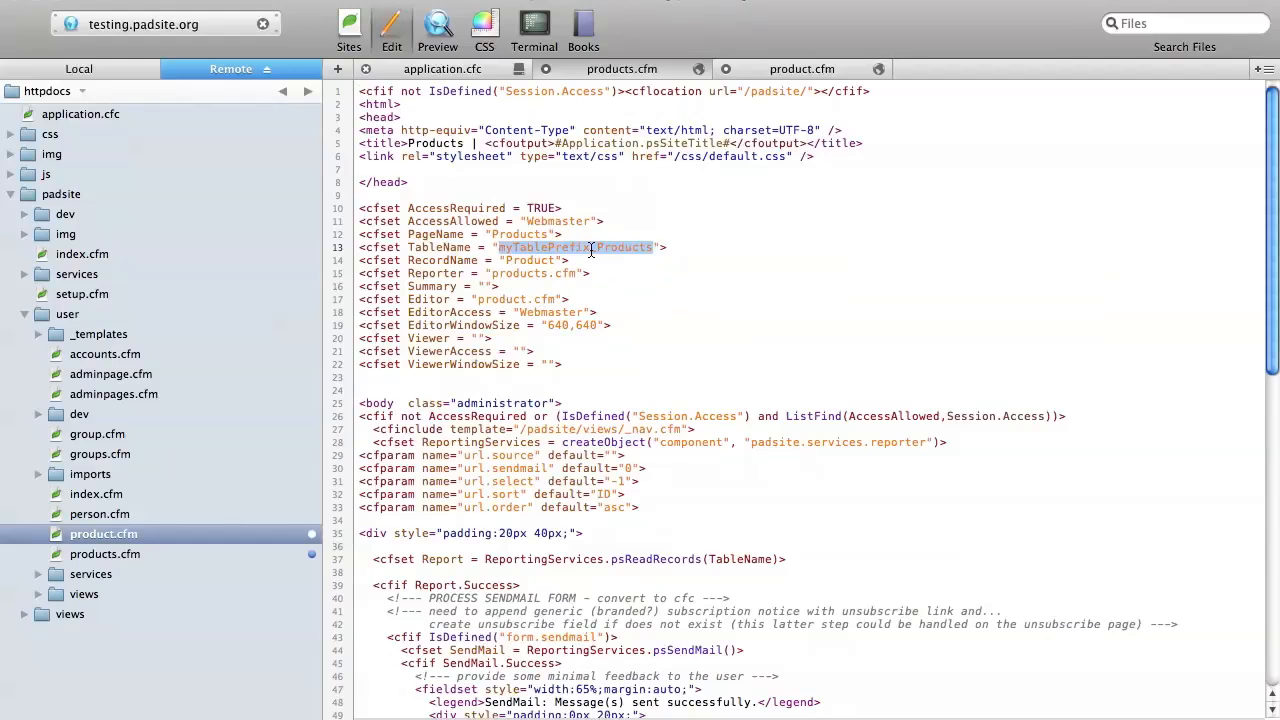
scroll(846, 306, "down", 5)
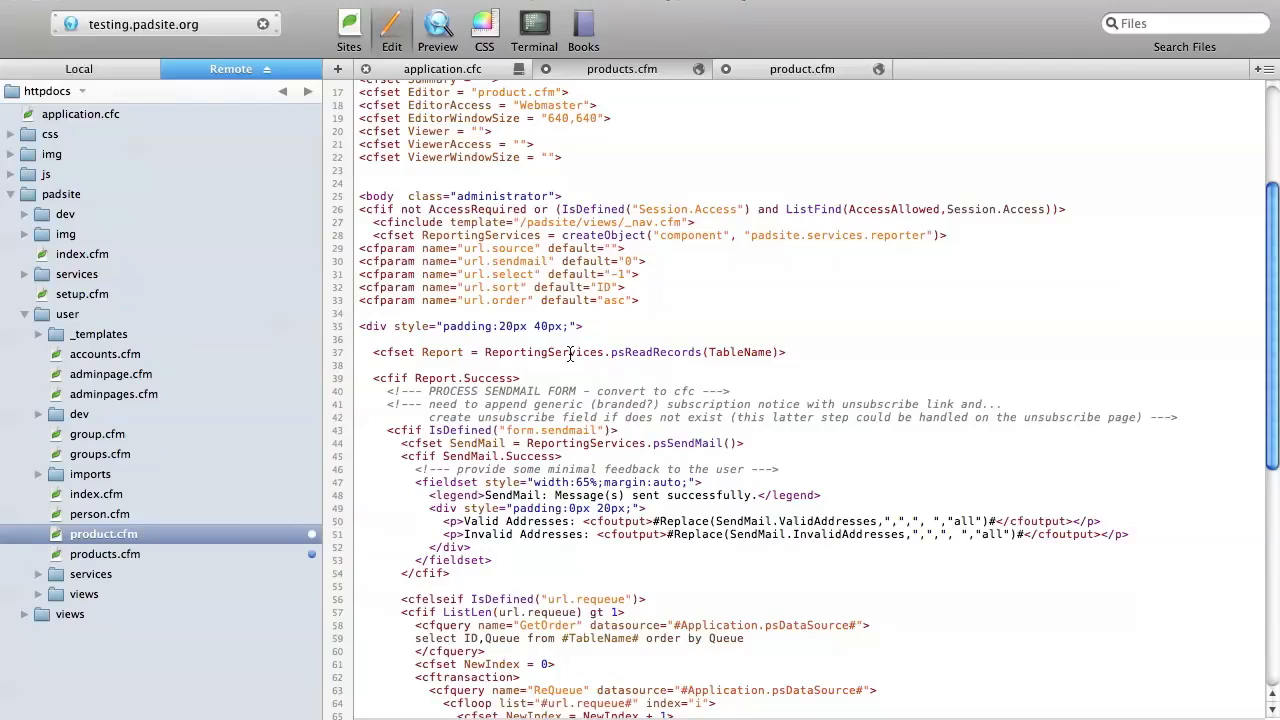
Step: Locate reporter.cfc in the remote padsite services folder and review the remaining products.cfm code through its reporter view includes
left_click(25, 275)
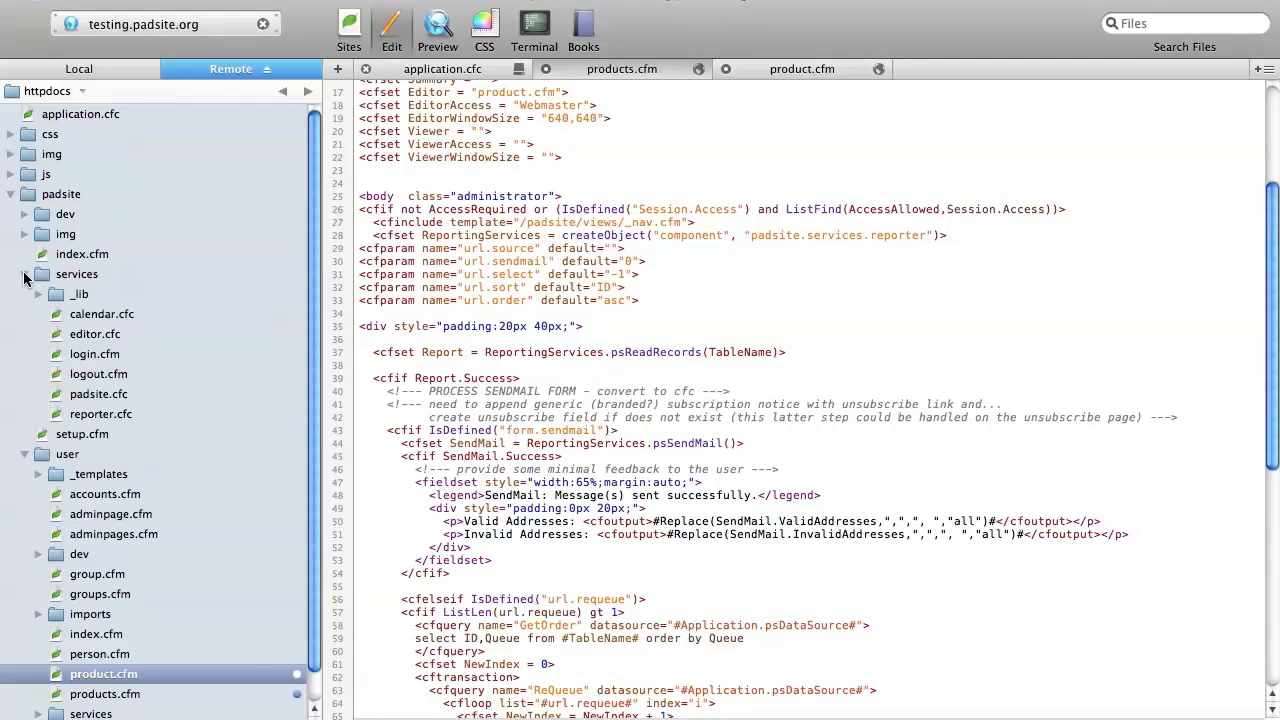
left_click(55, 417)
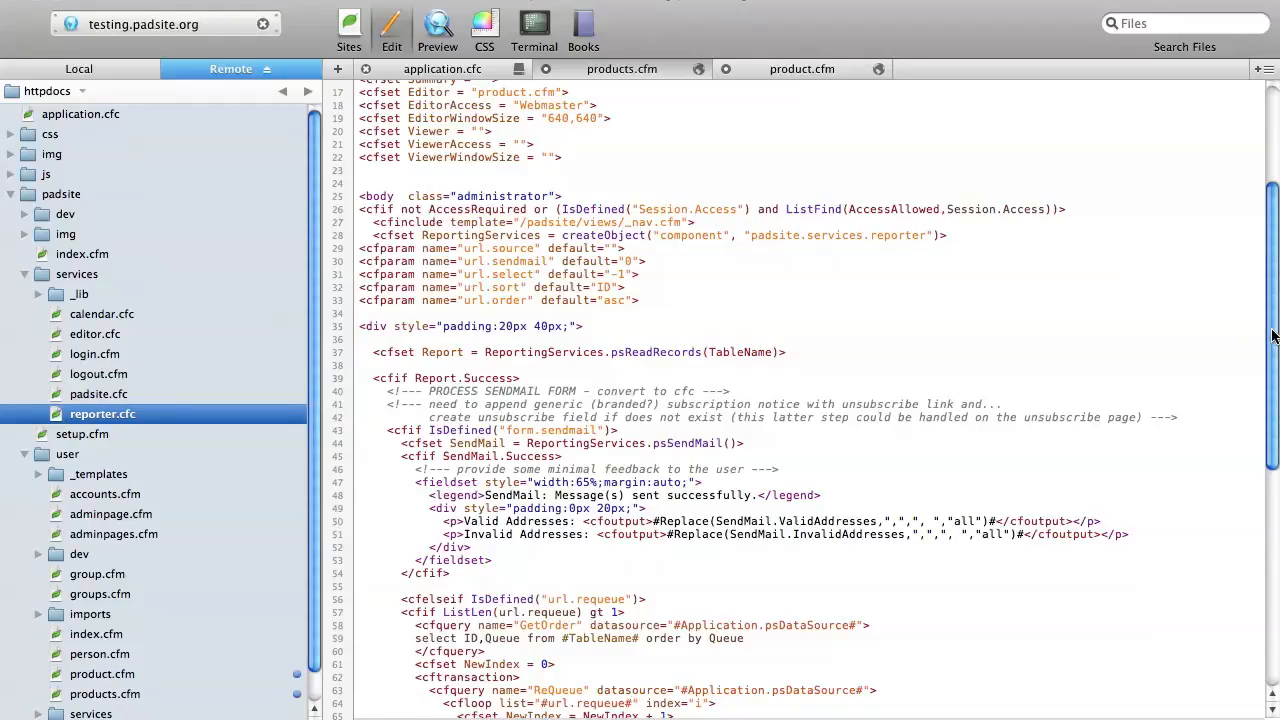
scroll(790, 377, "down", 7)
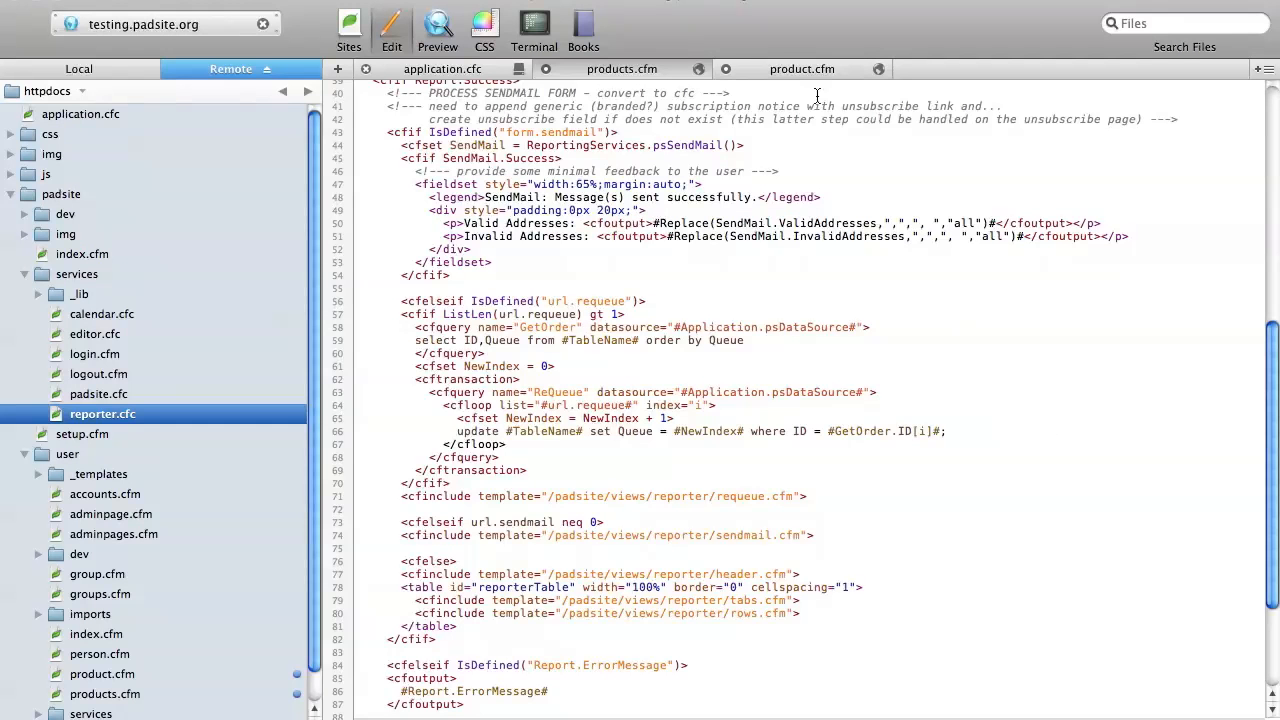
Step: Review the code of product.cfm, from its page settings through the data type cases of the editor form to the file's end
left_click(804, 69)
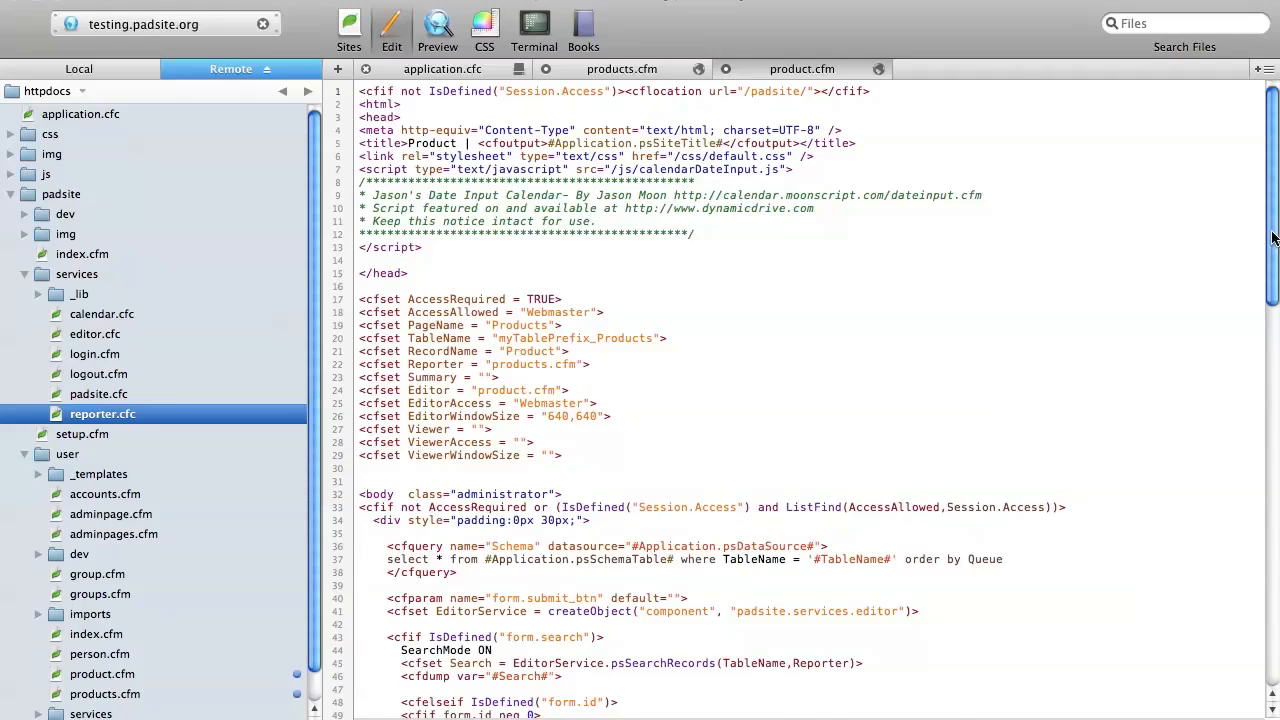
left_click_drag(1274, 240, 1276, 533)
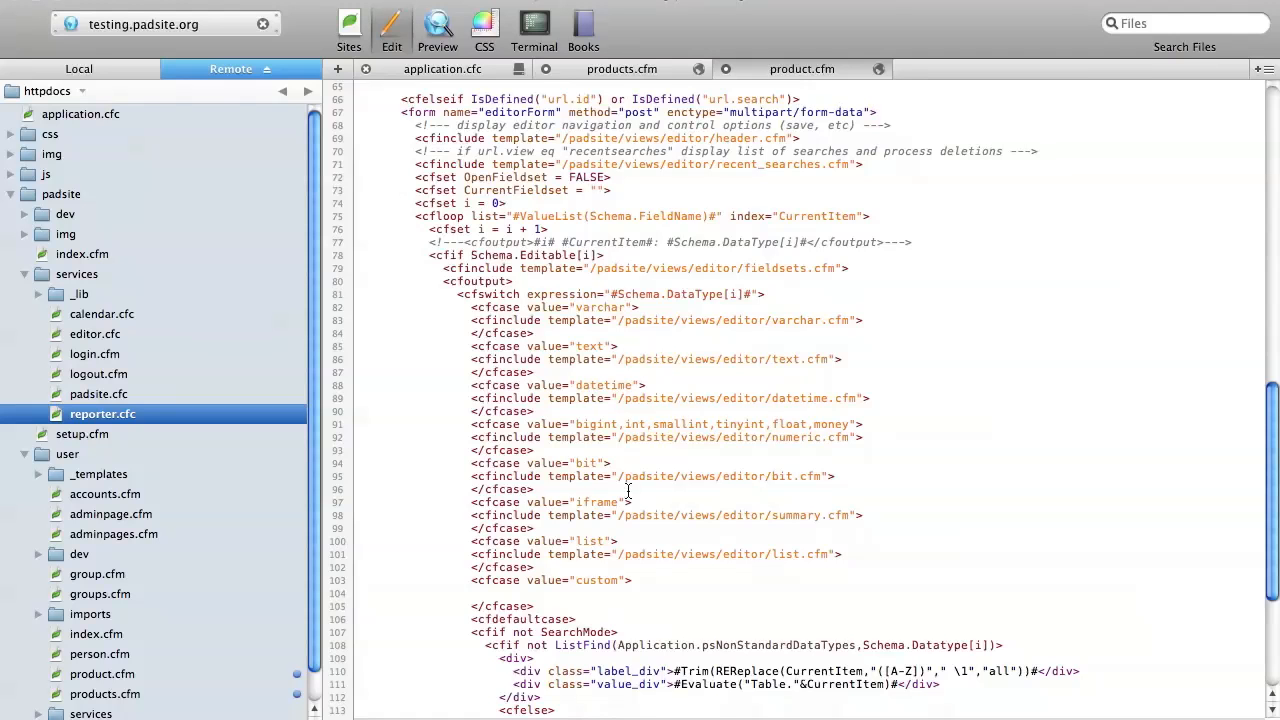
scroll(692, 490, "down", 2)
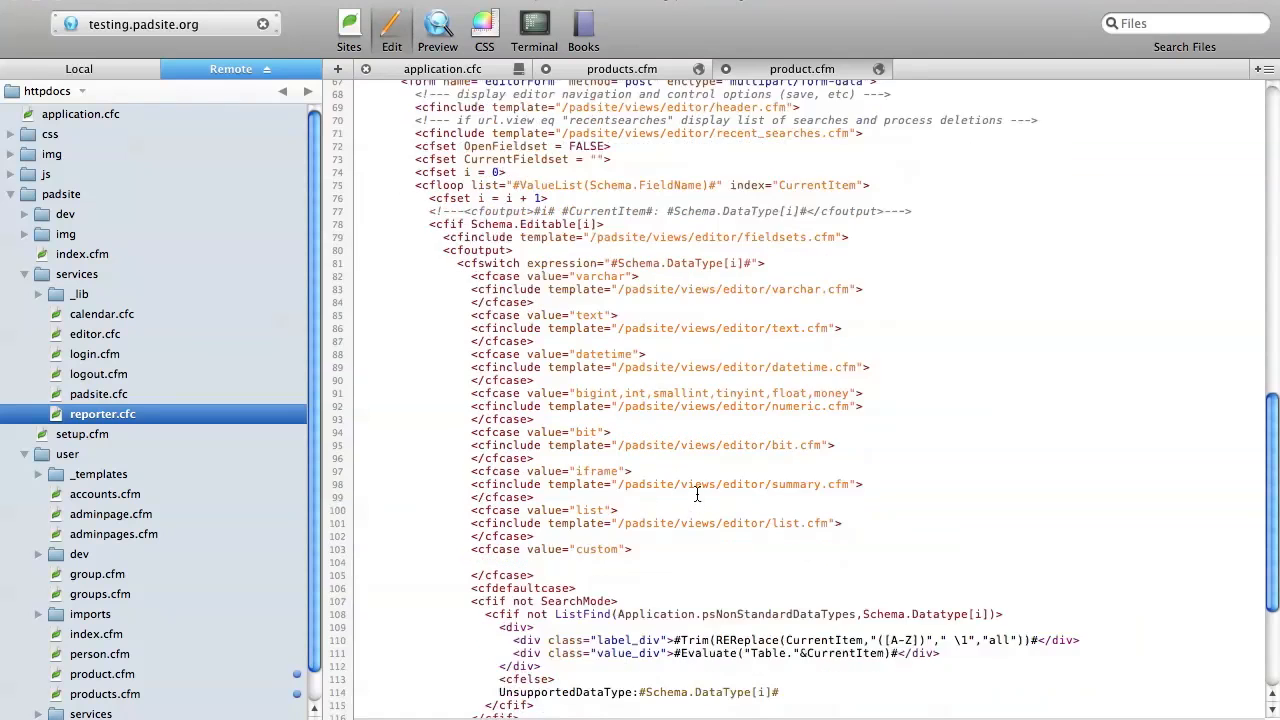
scroll(866, 449, "down", 4)
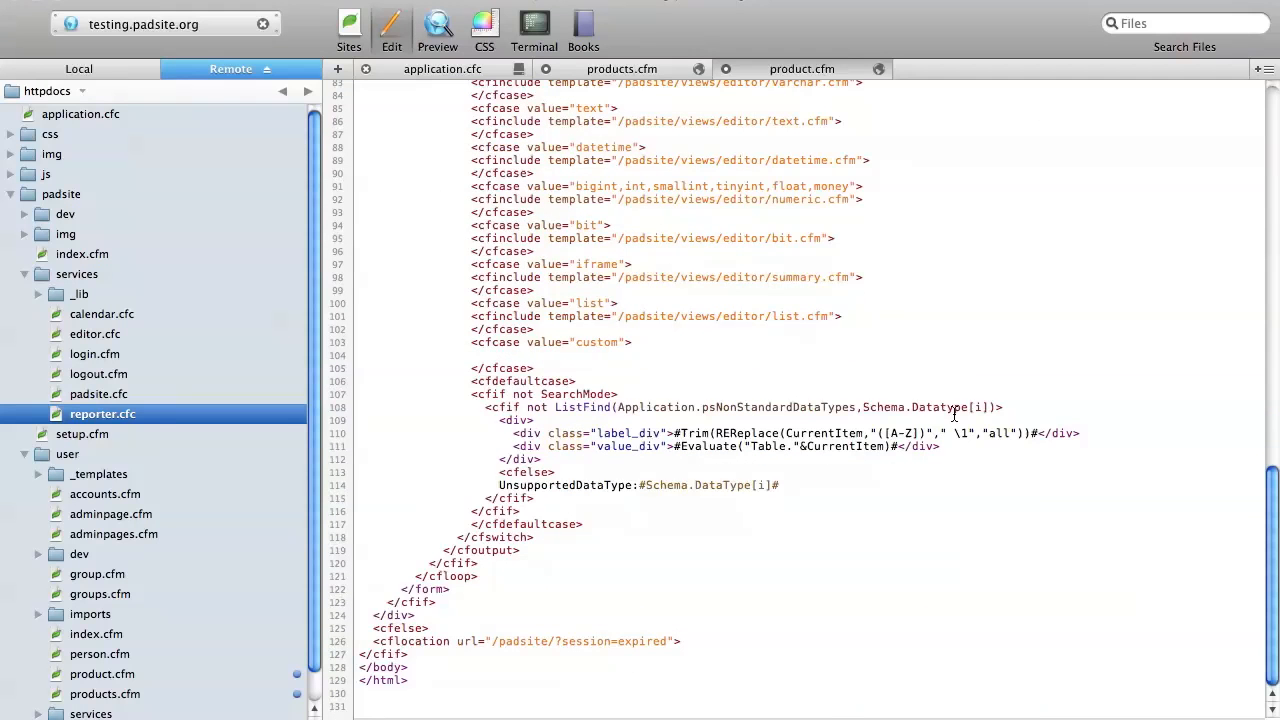